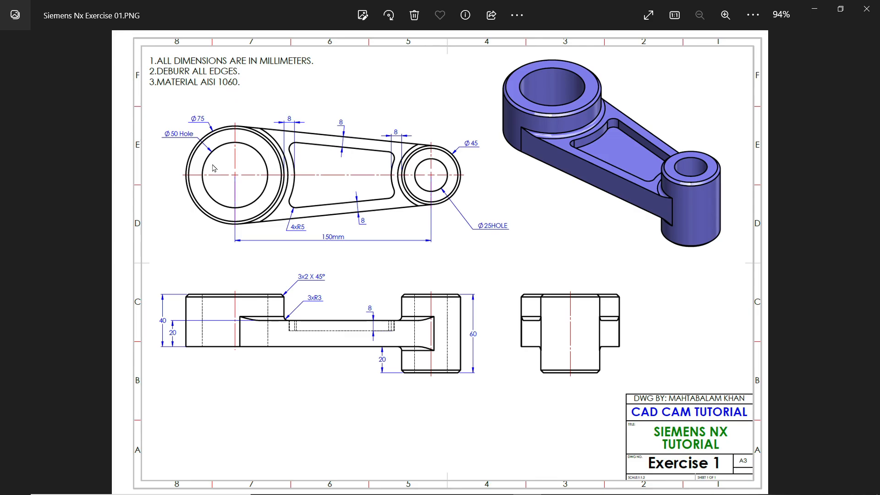
- Examine the Exercise 1 drawing's dimensions in the plan and front views, including hole diameters, centre distance, heights and pocket depth
scroll(256, 239, up, 1)
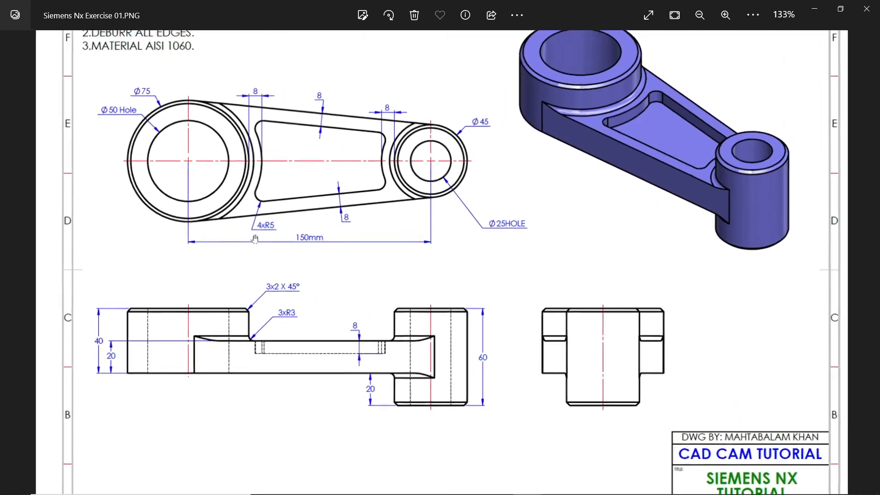
drag(255, 238, 281, 255)
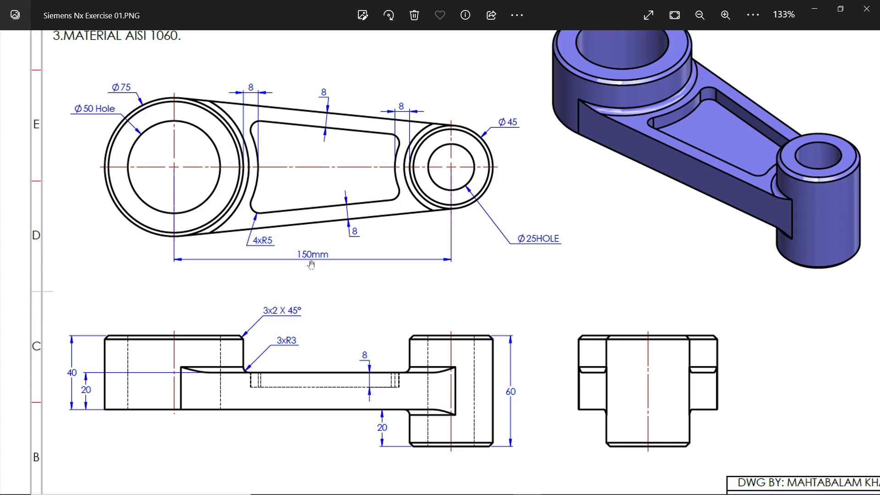
drag(311, 264, 331, 183)
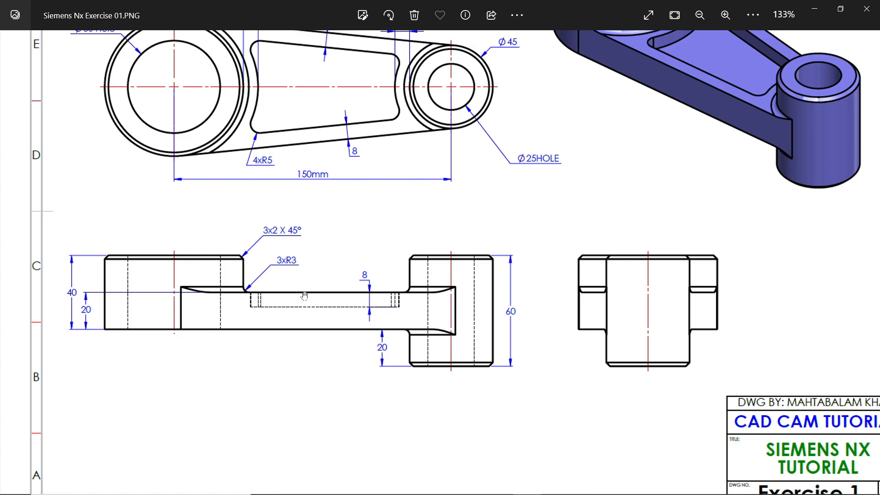
scroll(317, 229, up, 2)
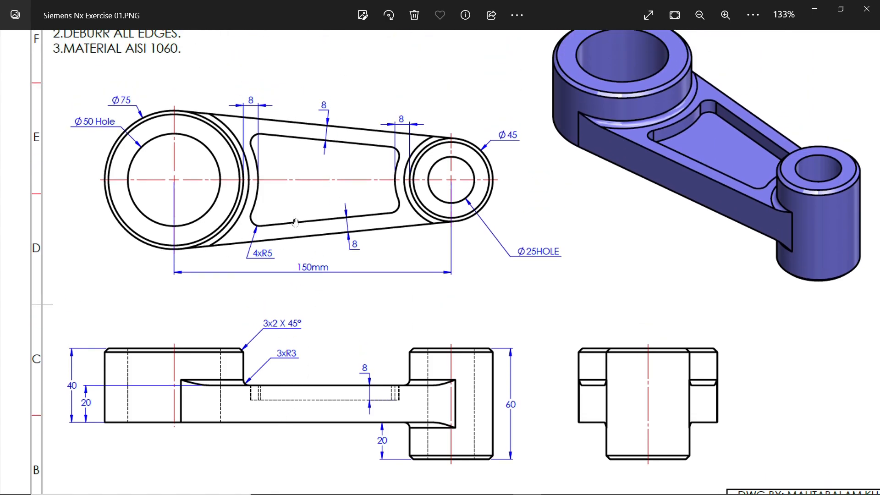
scroll(302, 261, down, 2)
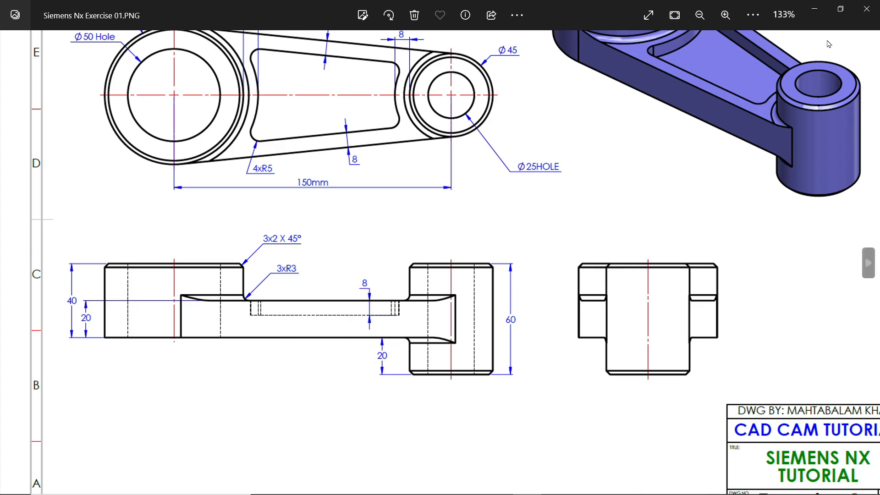
- Switch to NX and start a new file from the Model template with millimeters as units
click(815, 12)
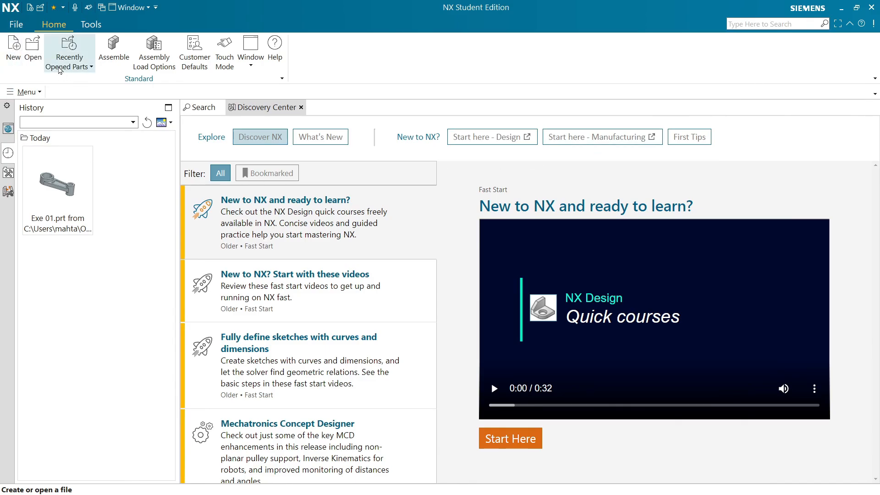
click(15, 25)
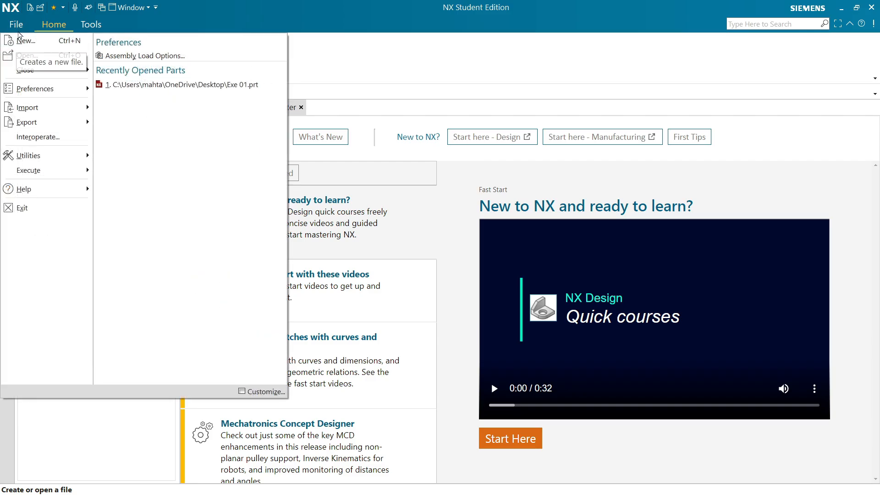
click(17, 26)
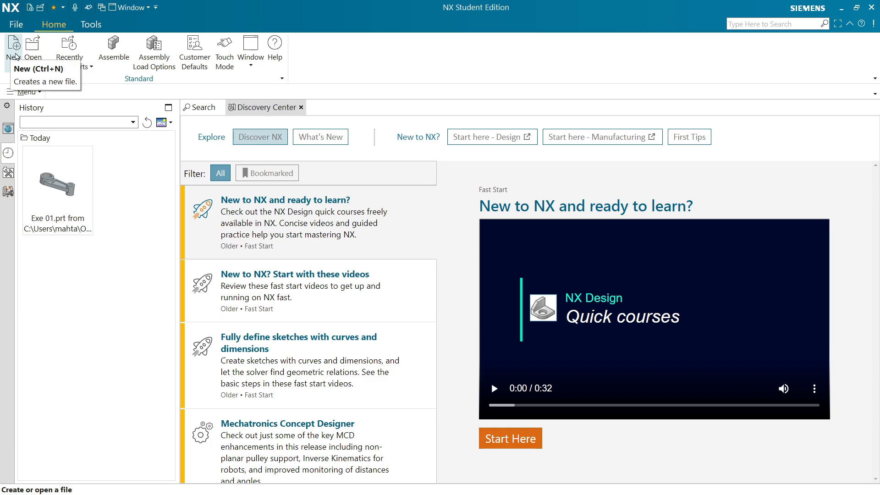
click(14, 46)
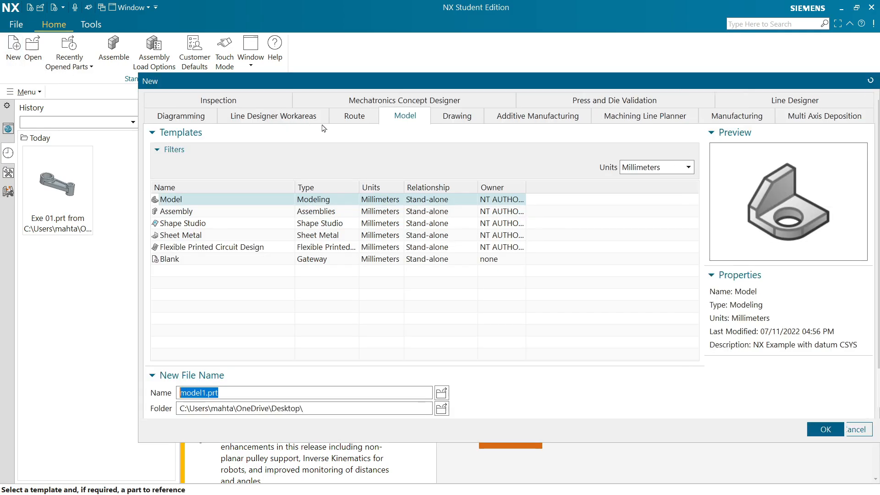
drag(381, 84, 377, 108)
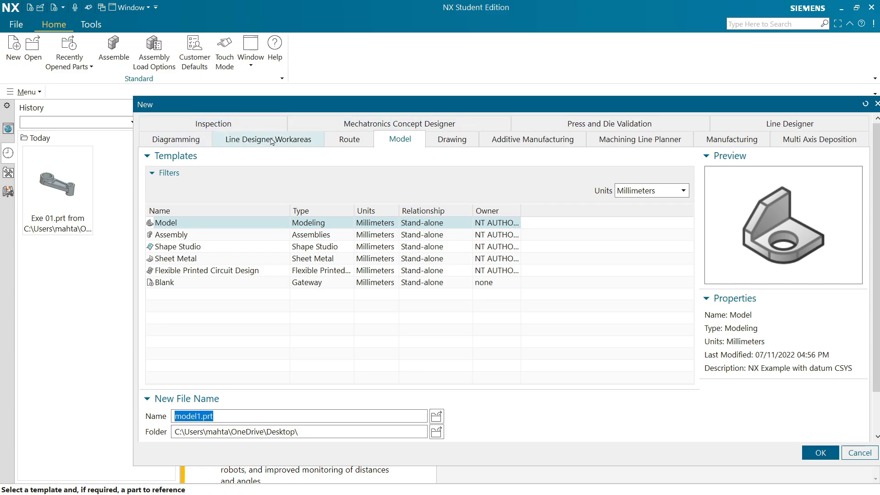
click(400, 145)
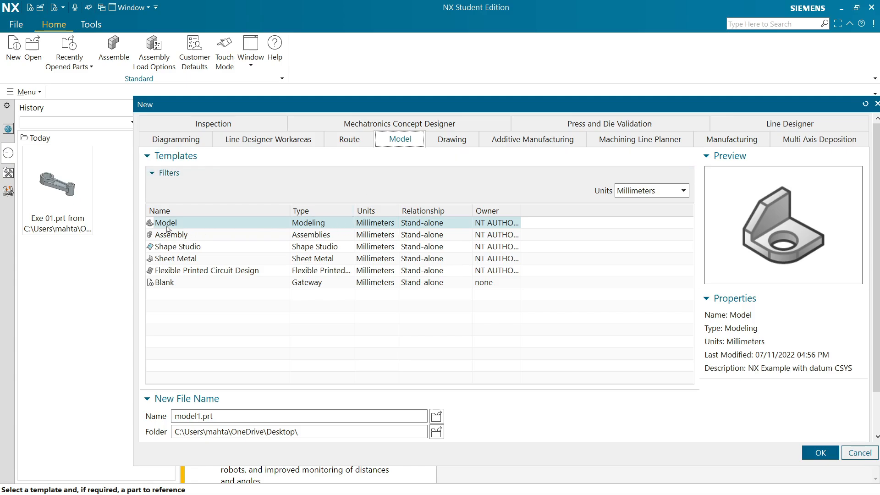
click(651, 192)
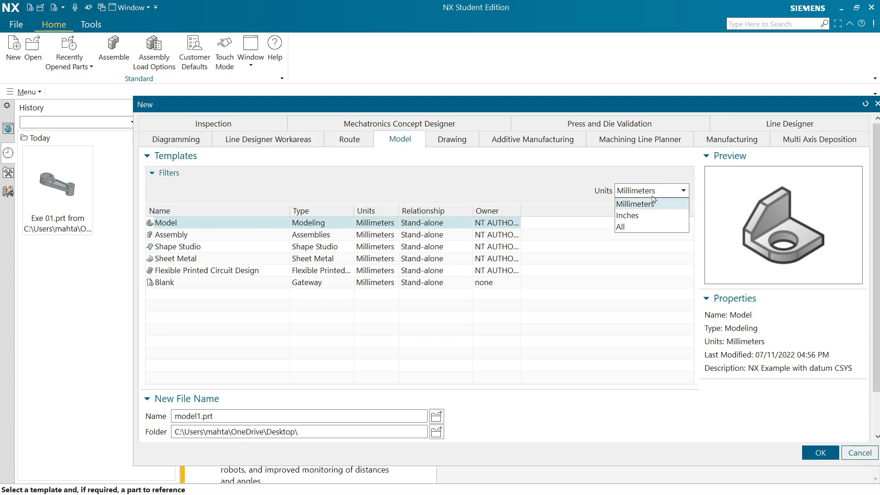
click(621, 194)
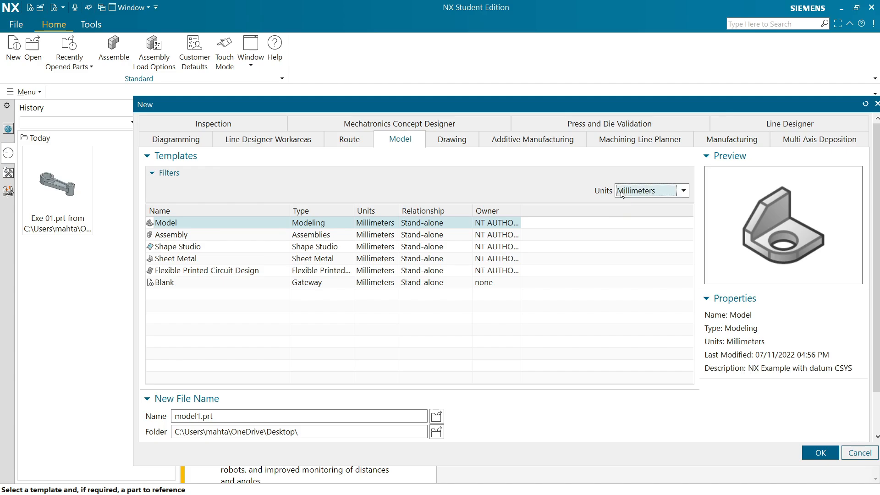
- Name the new part Exercise 01, set the Desktop as its folder, and create it
drag(223, 411, 169, 424)
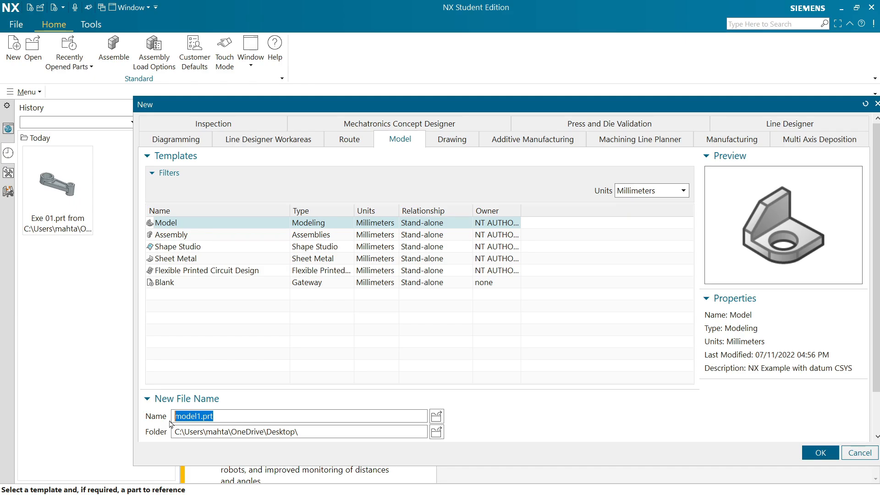
text(Exercise 01)
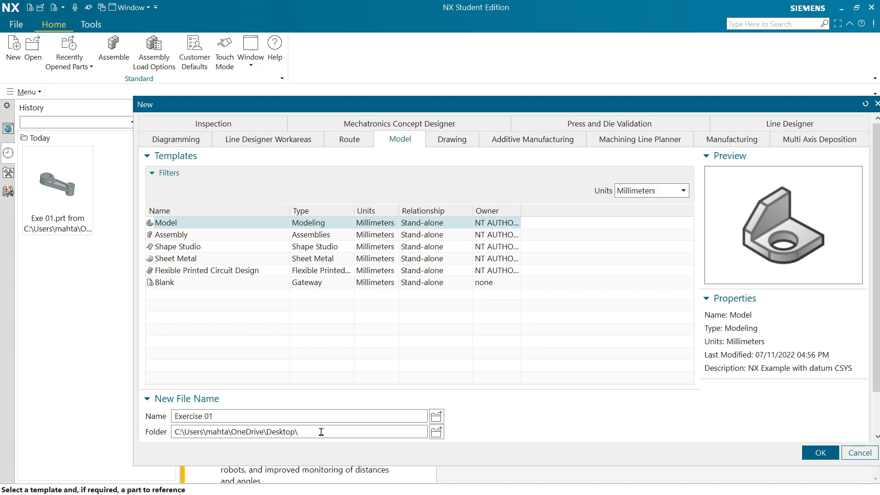
click(436, 432)
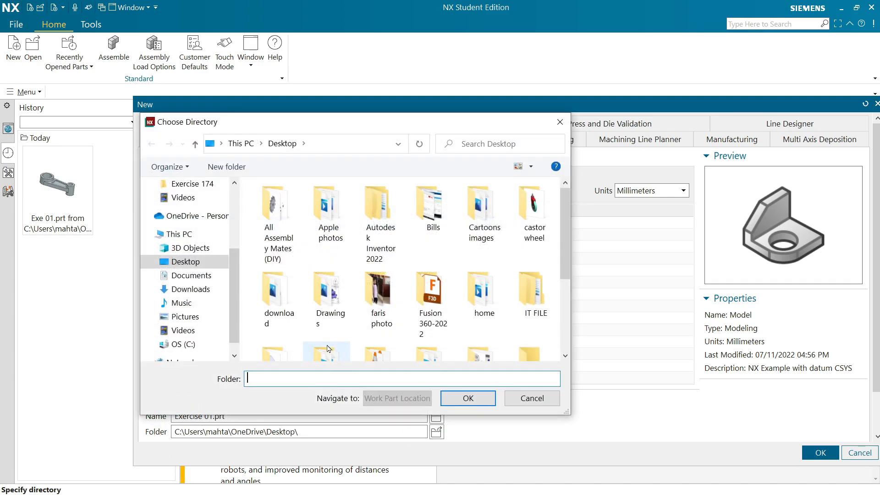
click(189, 264)
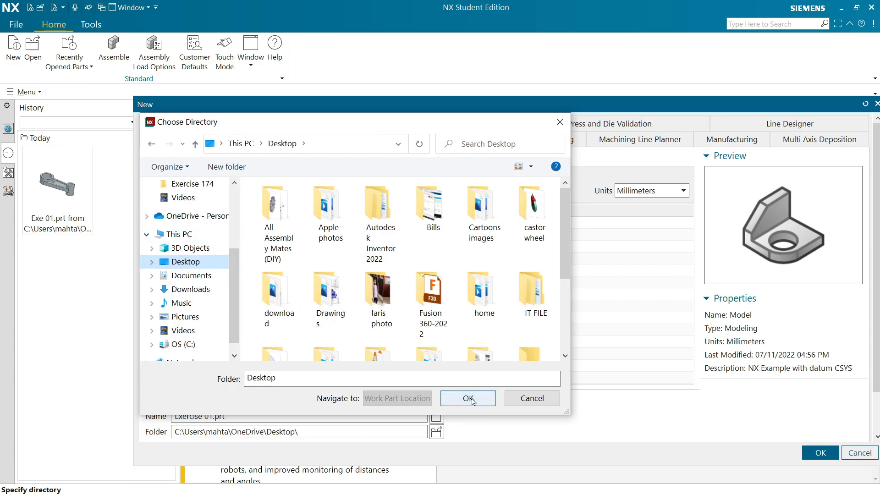
click(467, 397)
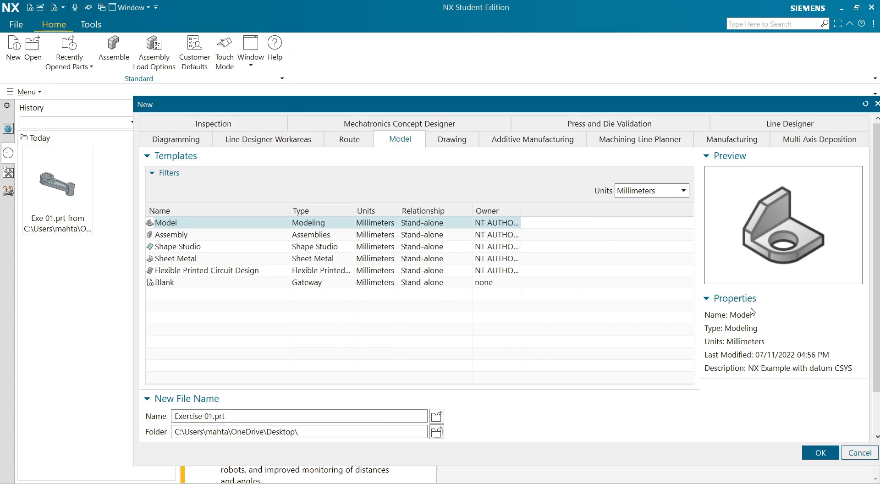
click(816, 458)
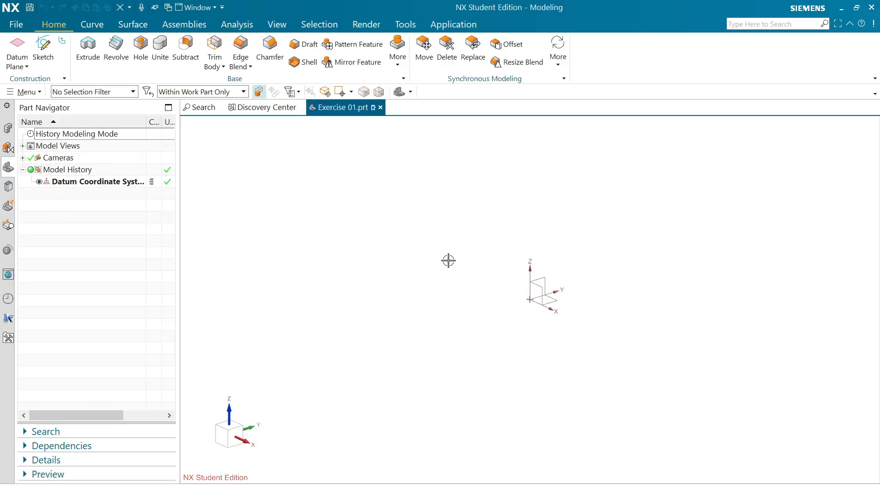
- Create a sketch on the Top principal plane using the On Plane type
click(42, 44)
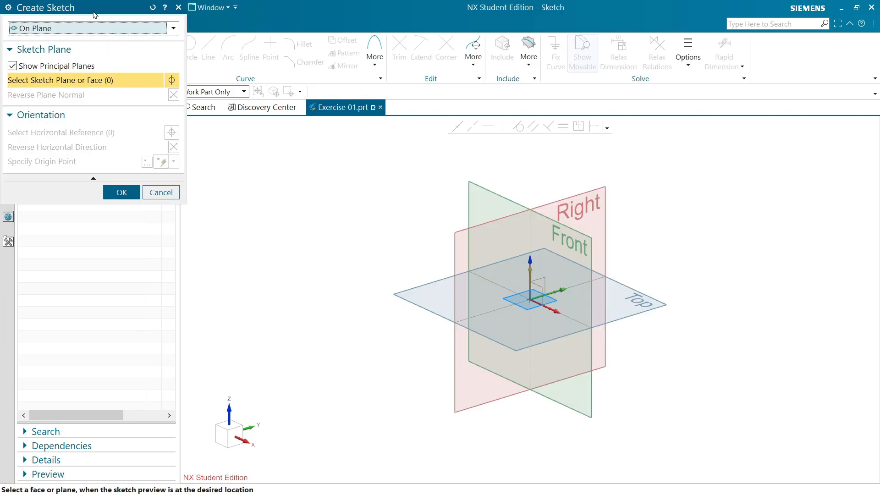
drag(97, 12, 278, 136)
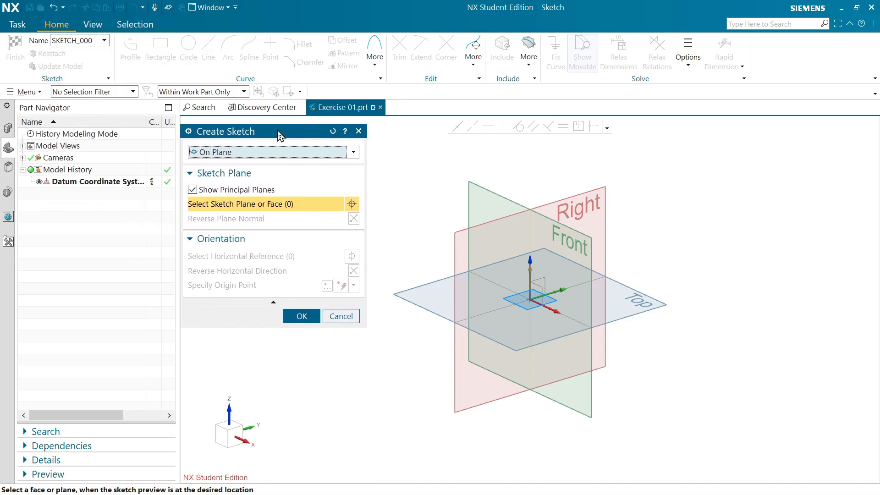
click(241, 155)
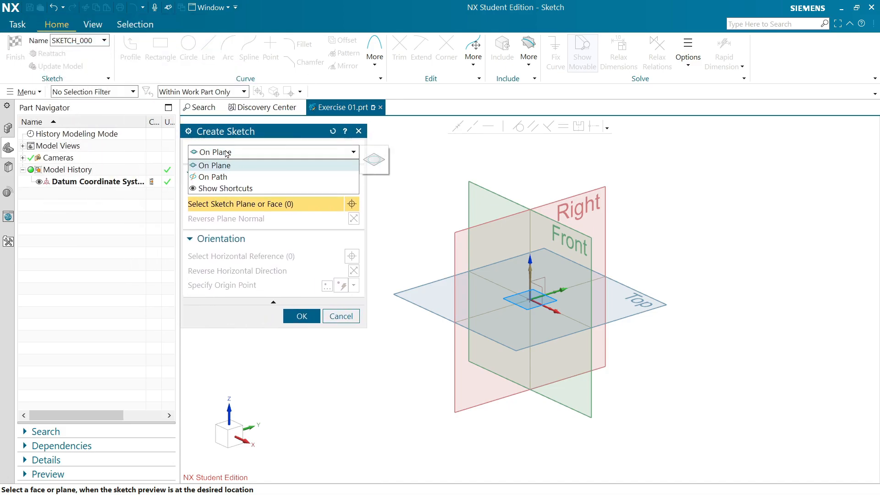
click(234, 164)
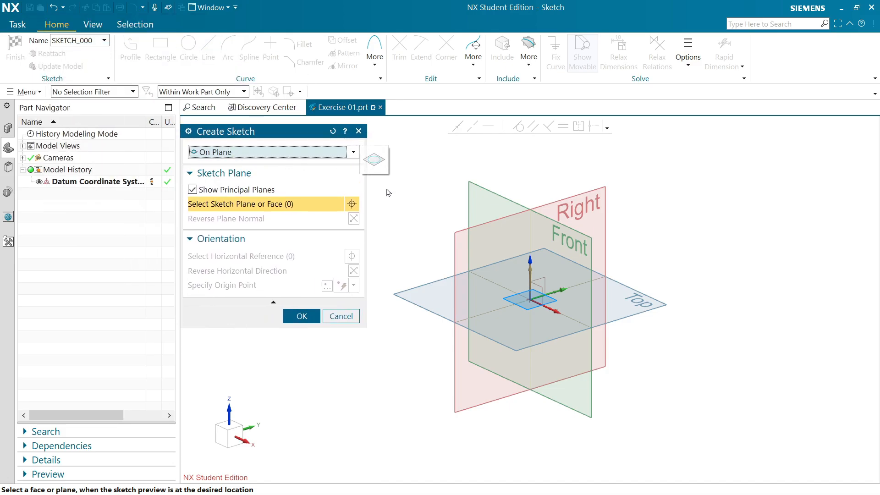
click(646, 306)
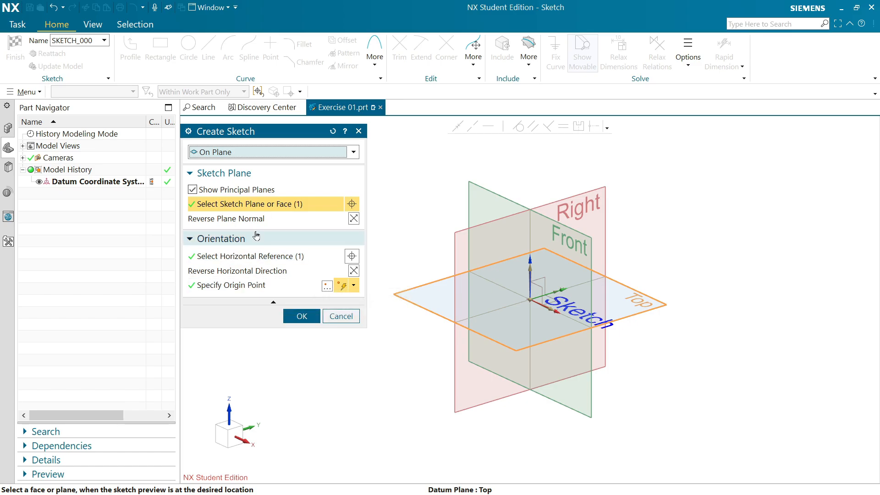
click(294, 316)
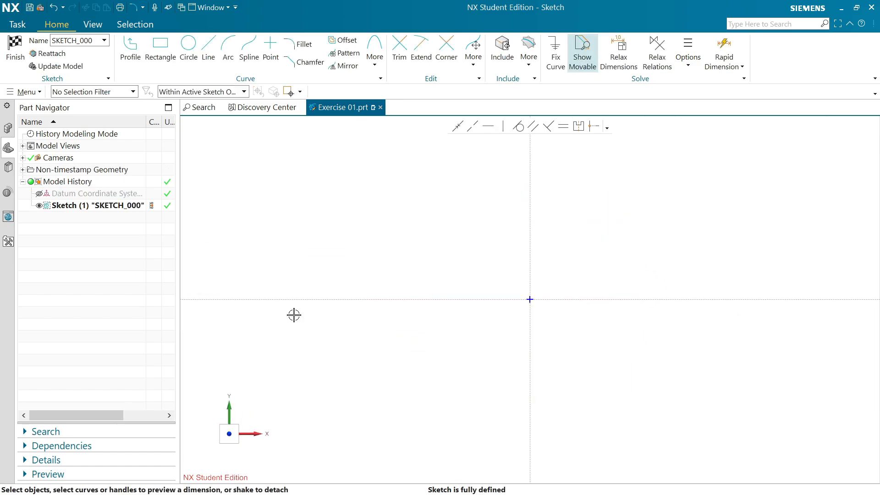
- Draw a 75 mm diameter circle by center and diameter, centred on the sketch origin
click(187, 52)
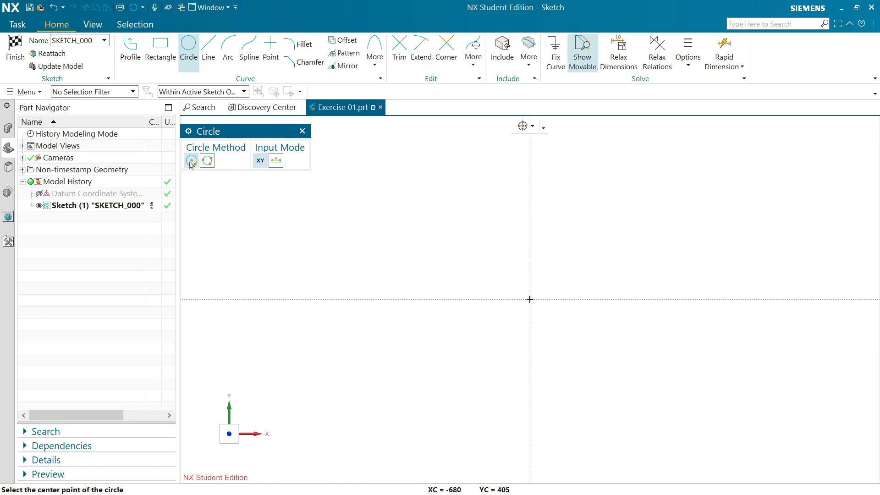
click(532, 301)
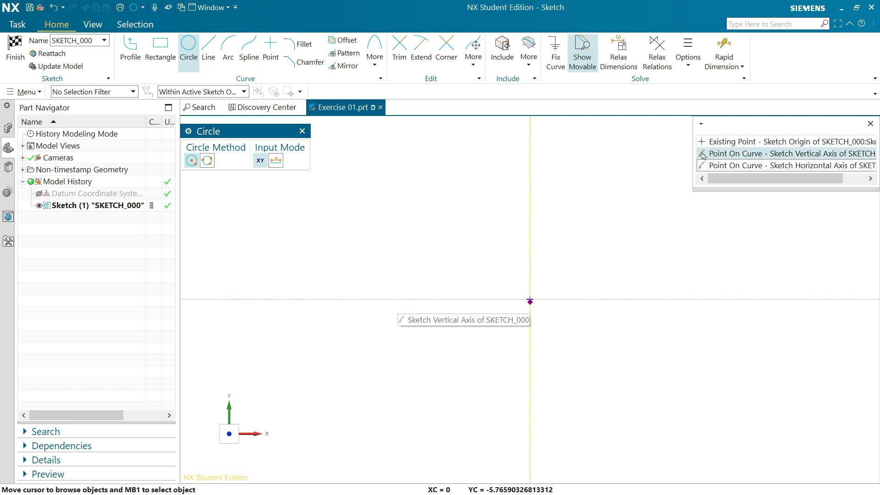
click(723, 143)
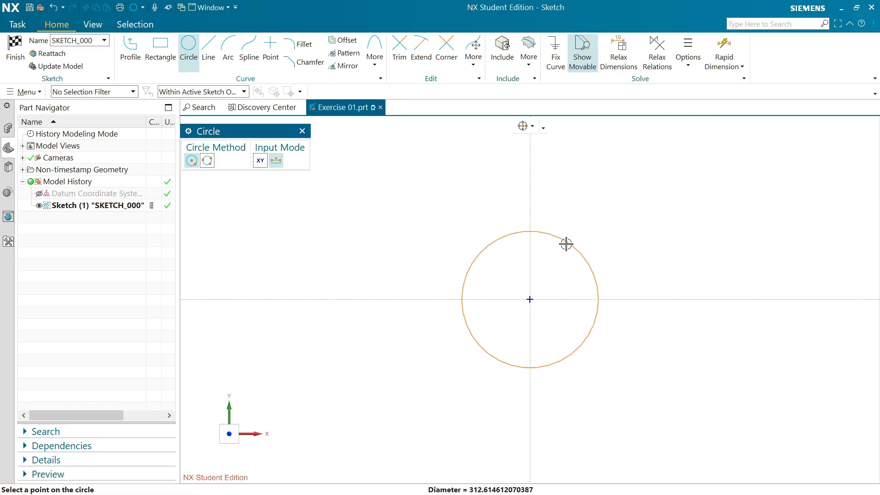
mouse_move(576, 228)
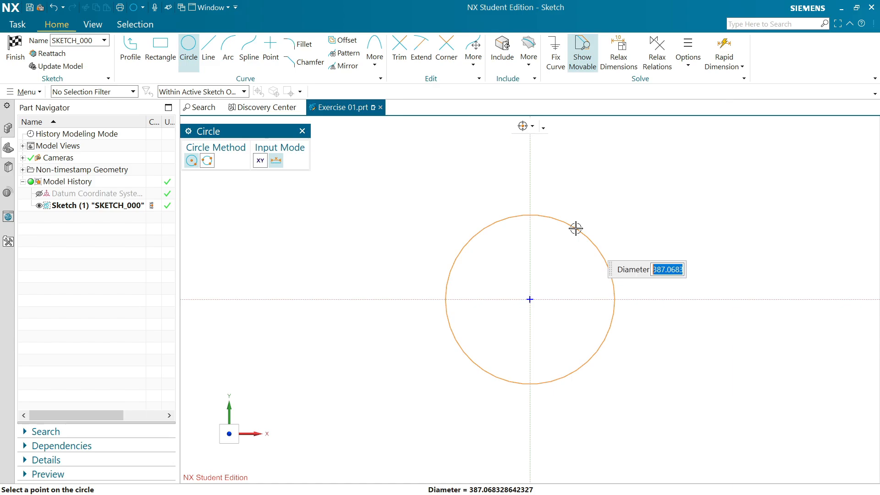
text(75)
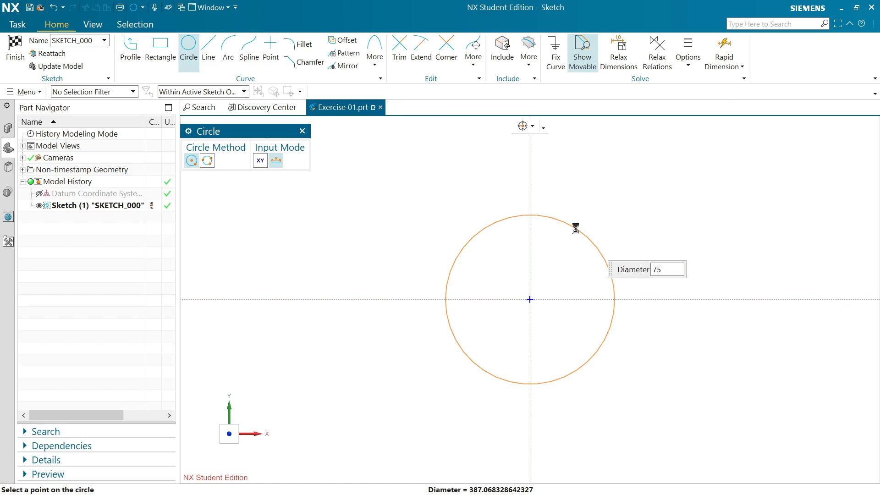
key(Return)
scroll(562, 286, up, 4)
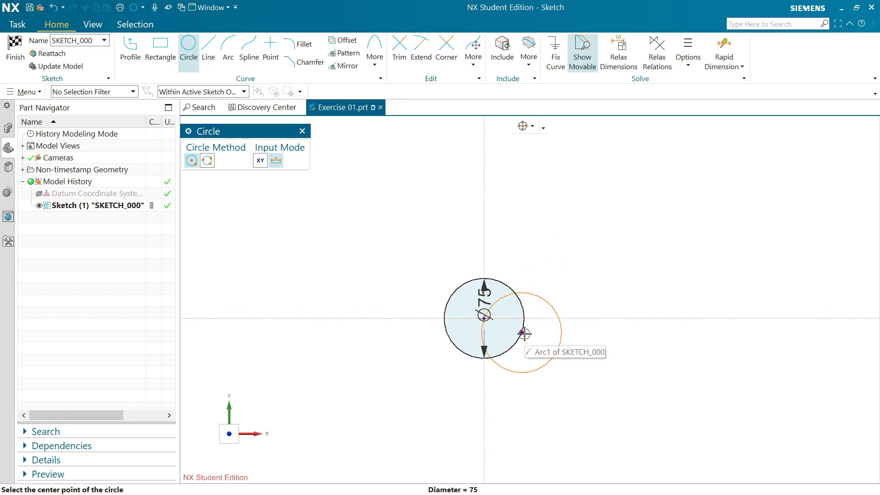
- Draw a 45 mm diameter circle centred on the horizontal axis, on the positive X side of the 75 mm circle
click(686, 319)
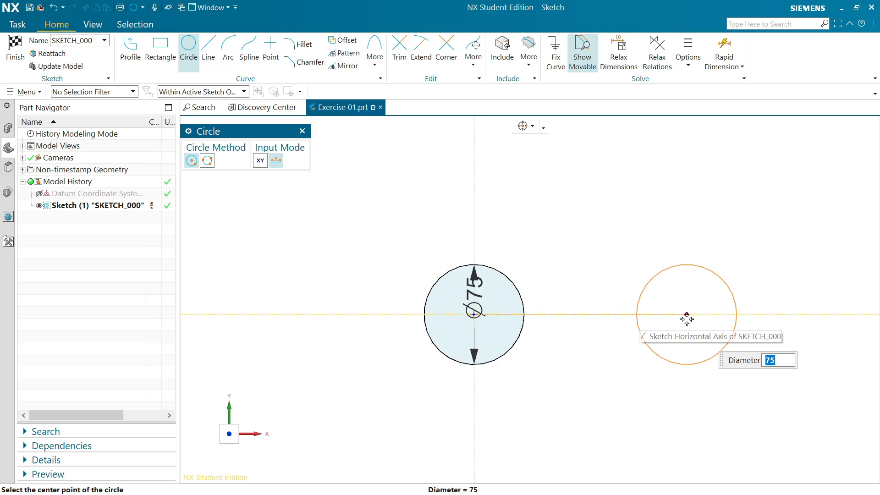
text(4)
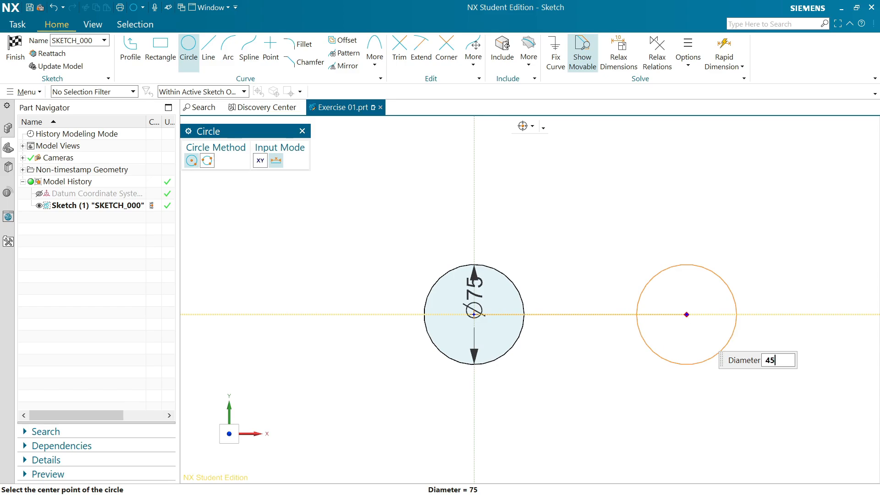
key(Return)
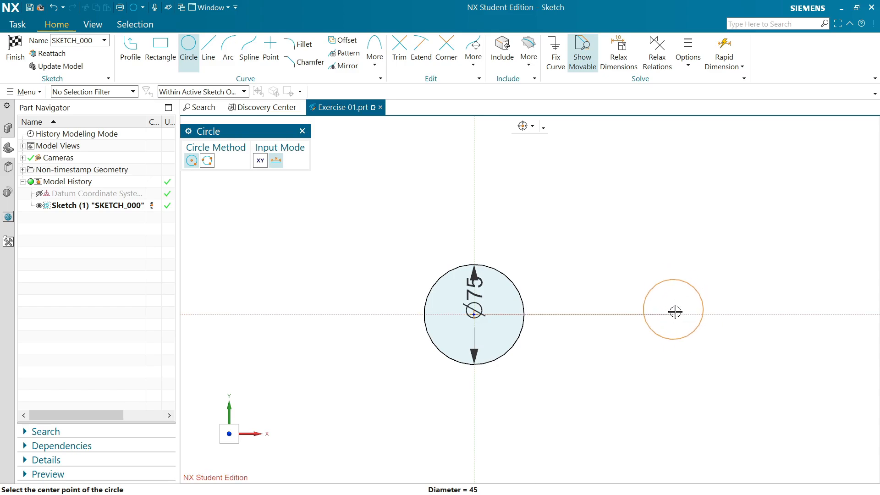
click(676, 314)
key(Return)
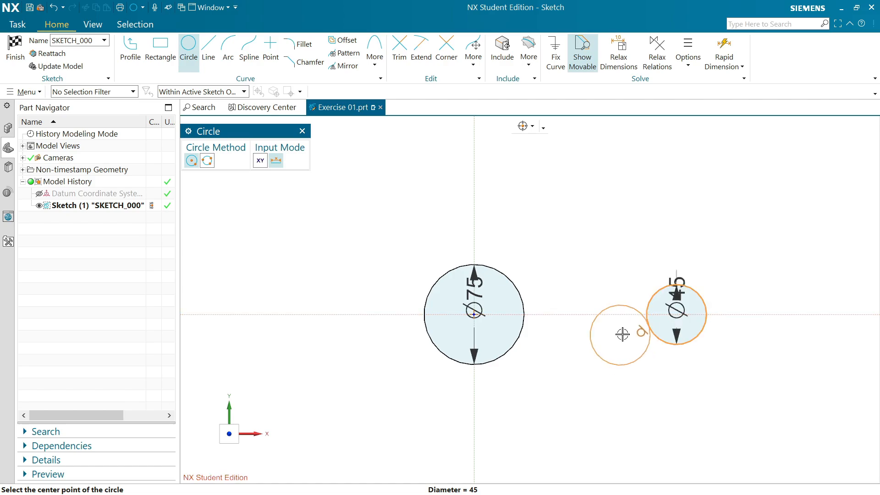
- Draw a 50 mm diameter circle inside the 75 mm circle, sharing its centre
scroll(577, 330, down, 2)
scroll(575, 330, up, 4)
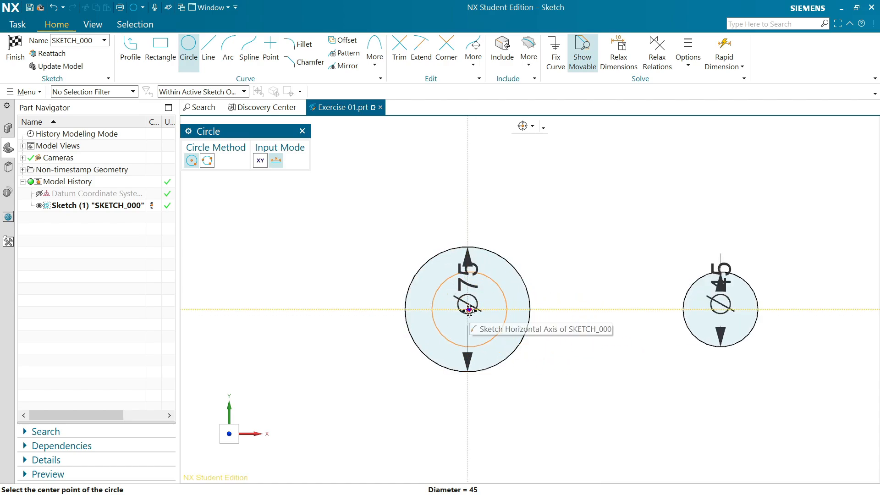
scroll(468, 310, up, 3)
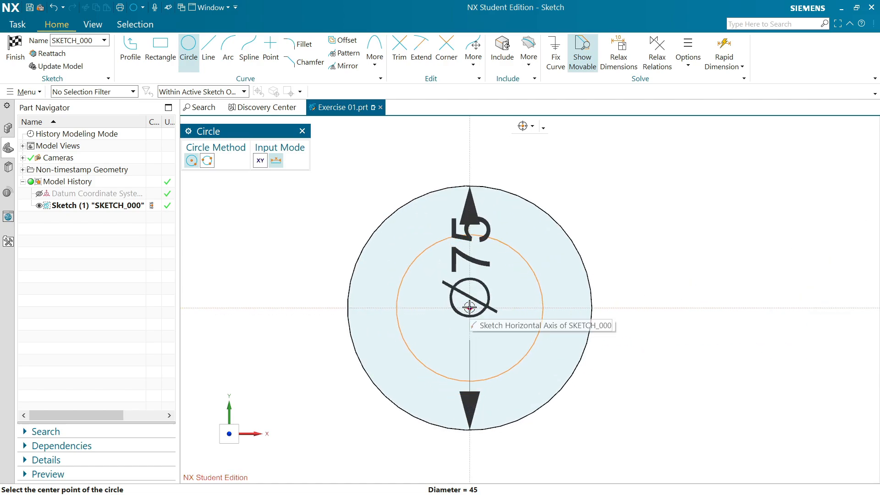
click(468, 307)
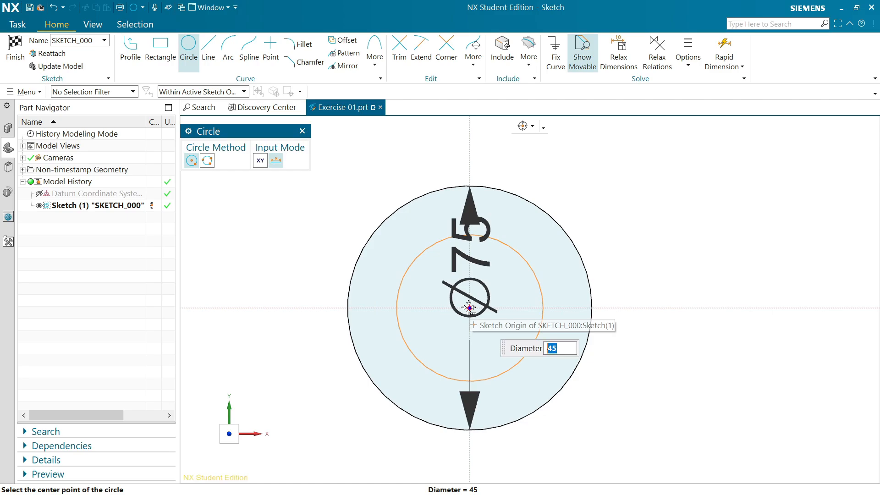
text(5)
key(Return)
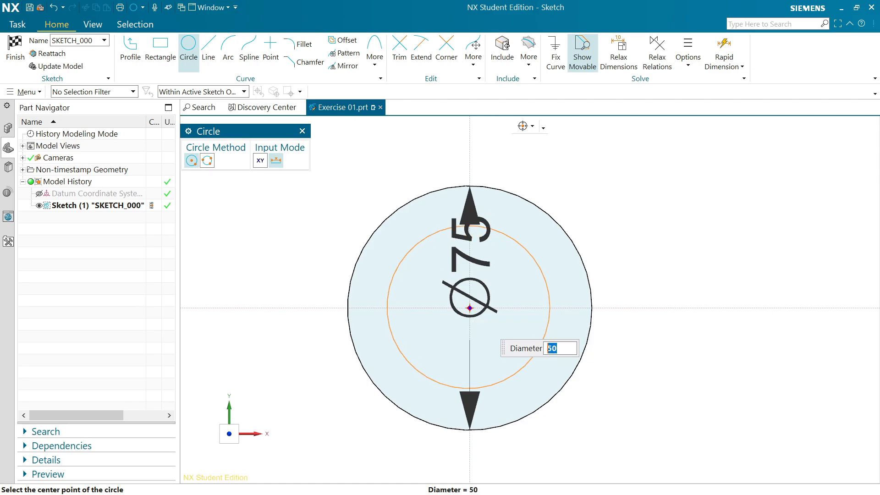
mouse_move(471, 310)
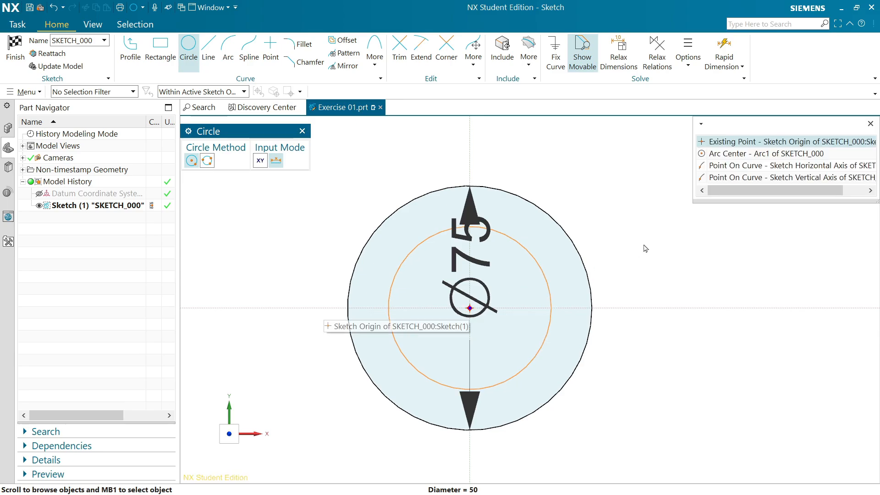
click(728, 154)
- Draw a 25 mm diameter circle centred on the arc centre of the 45 mm circle and finish the Circle command
scroll(623, 266, down, 2)
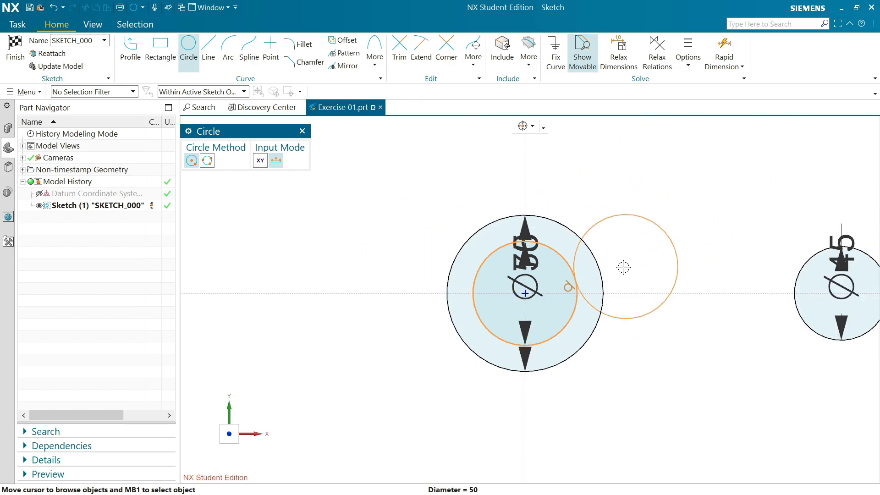
scroll(632, 265, down, 2)
scroll(744, 282, up, 4)
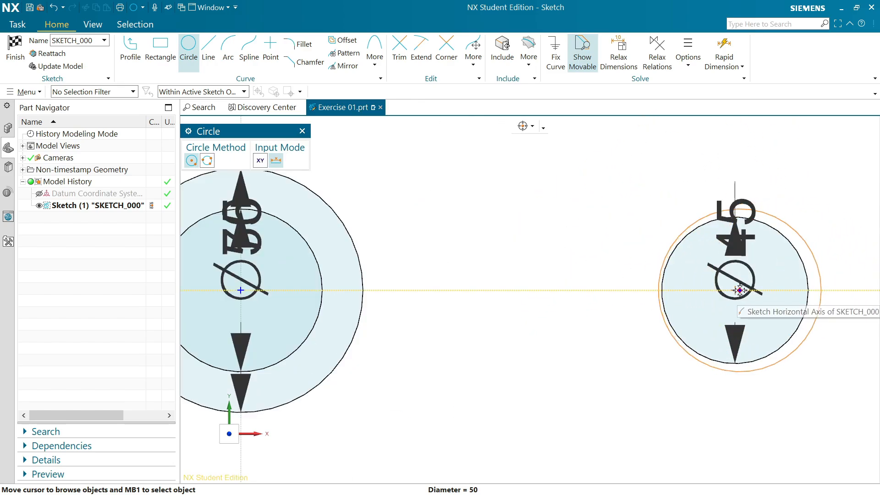
click(740, 290)
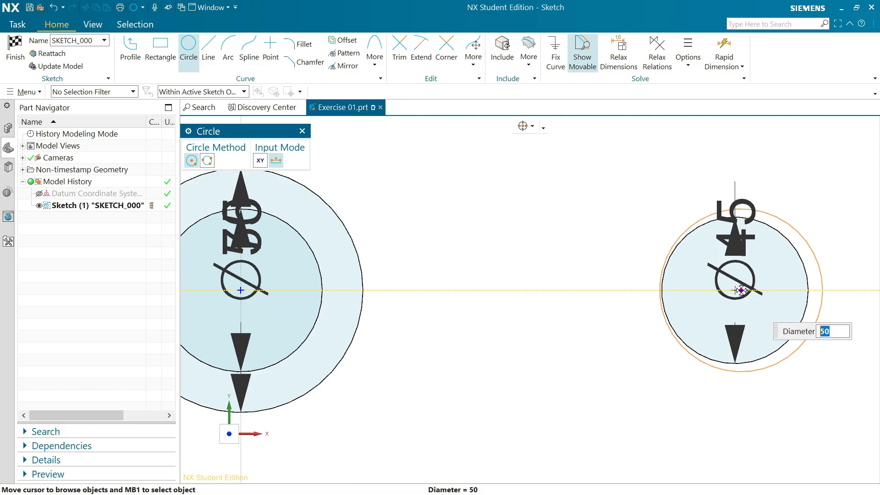
text(25)
key(Return)
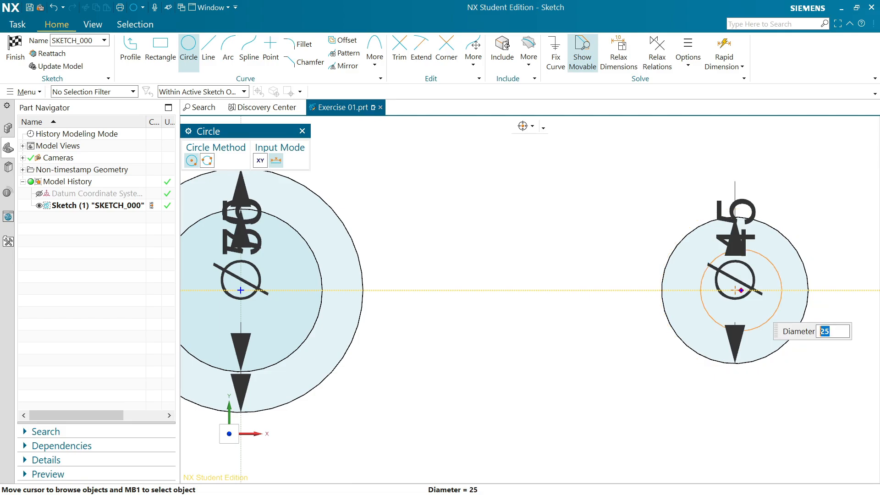
click(735, 290)
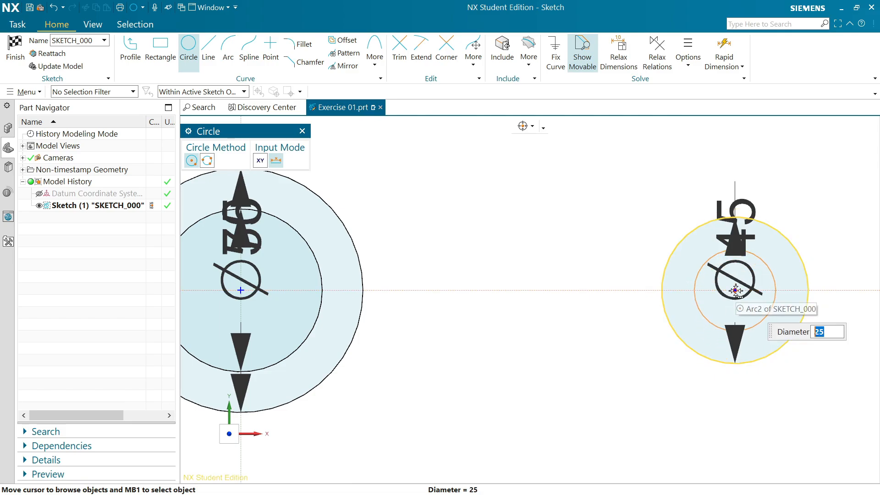
click(735, 290)
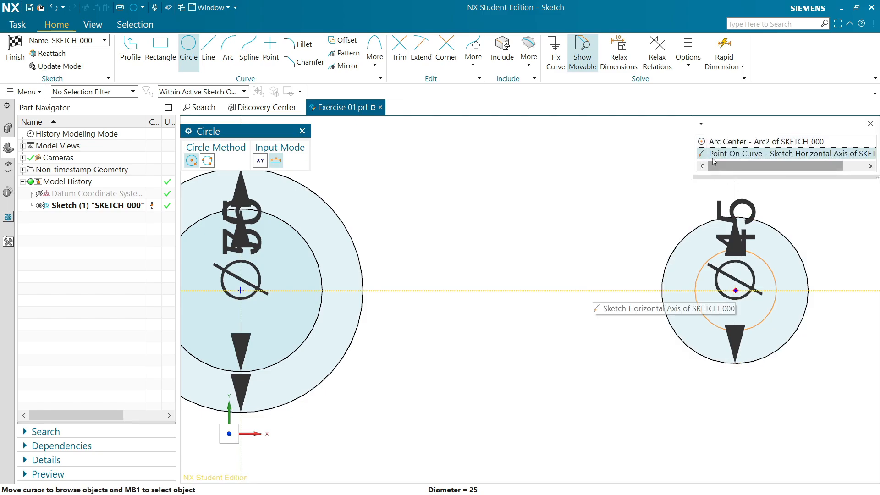
click(725, 144)
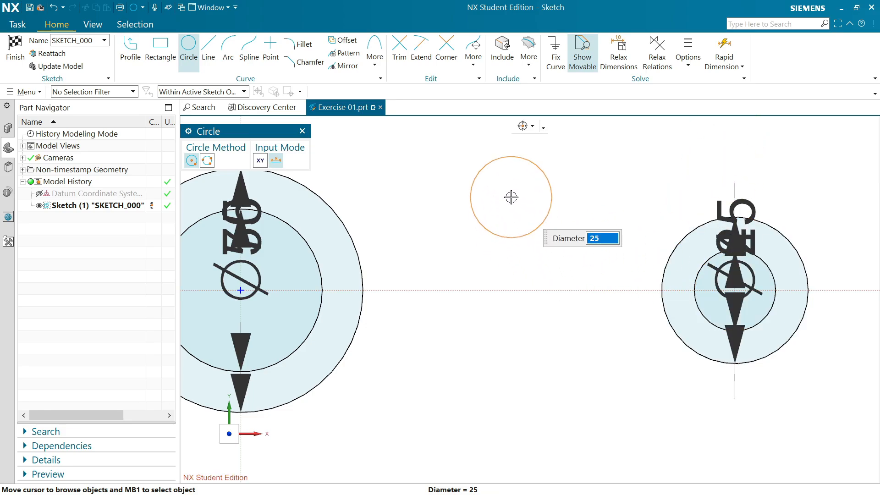
right_click(510, 198)
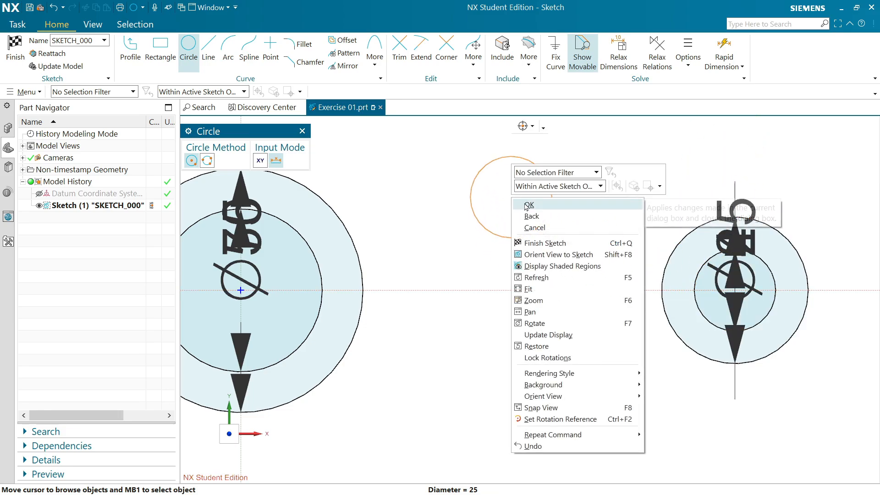
click(527, 205)
- Draw a line tangent to the upper sides of the 75 mm and 45 mm circles
scroll(524, 202, down, 3)
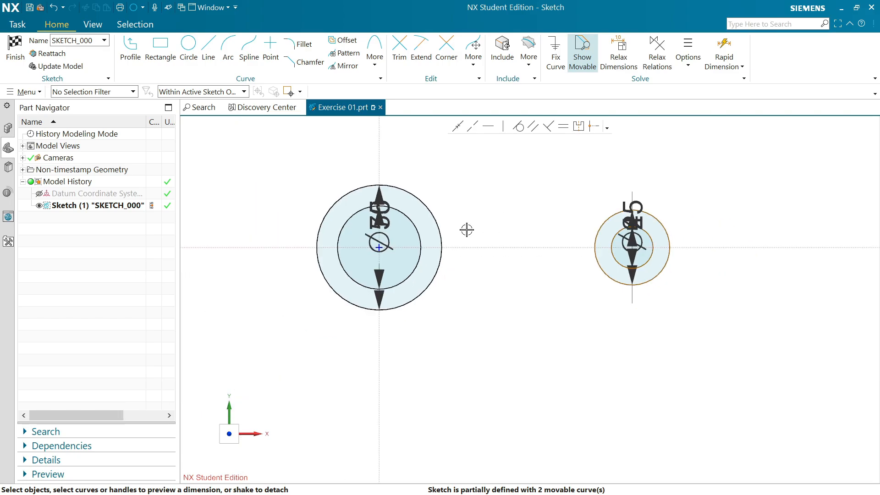
scroll(467, 229, up, 1)
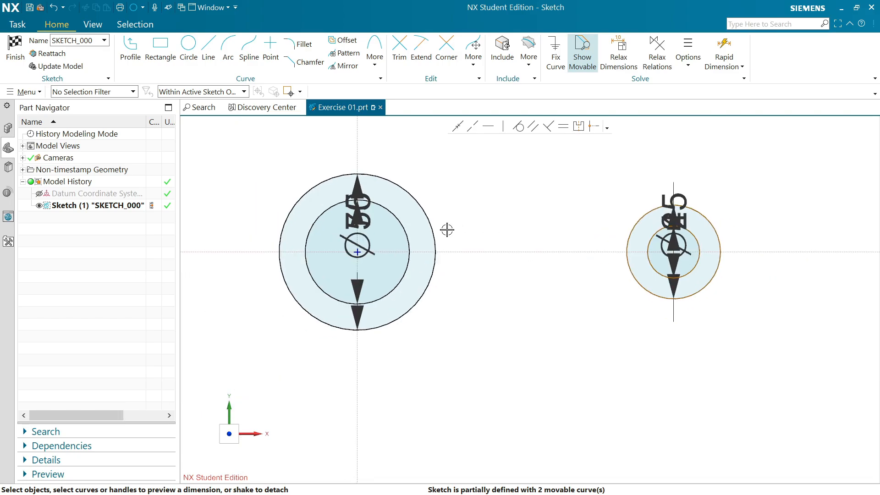
click(207, 49)
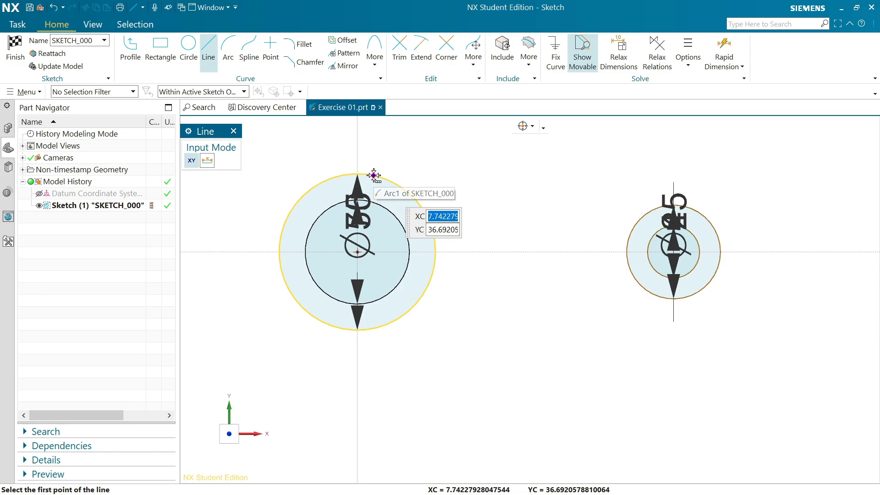
click(373, 176)
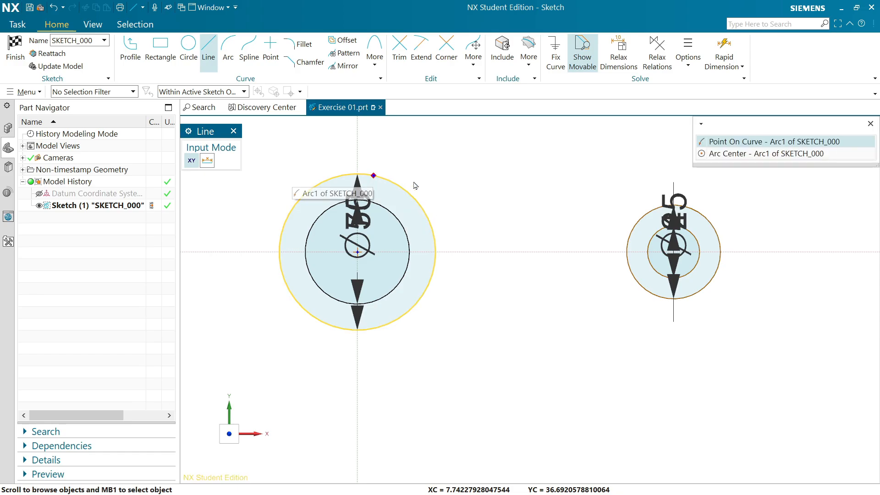
click(724, 146)
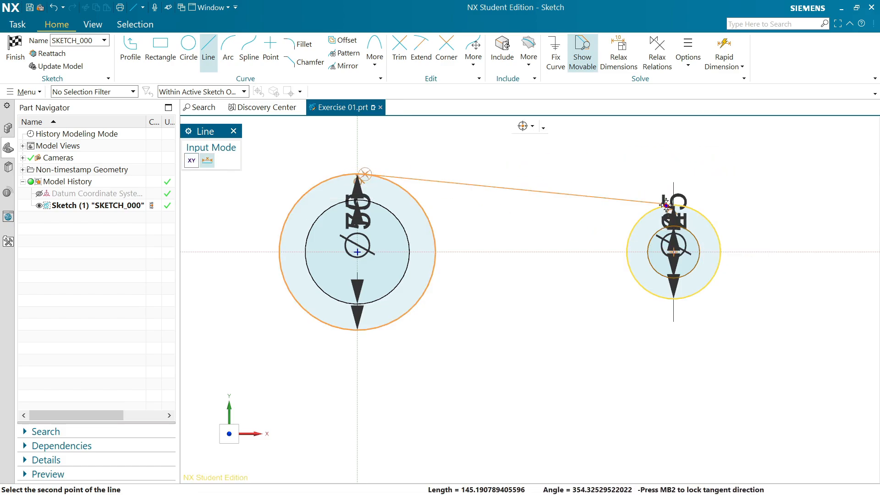
scroll(667, 205, down, 1)
scroll(668, 204, up, 2)
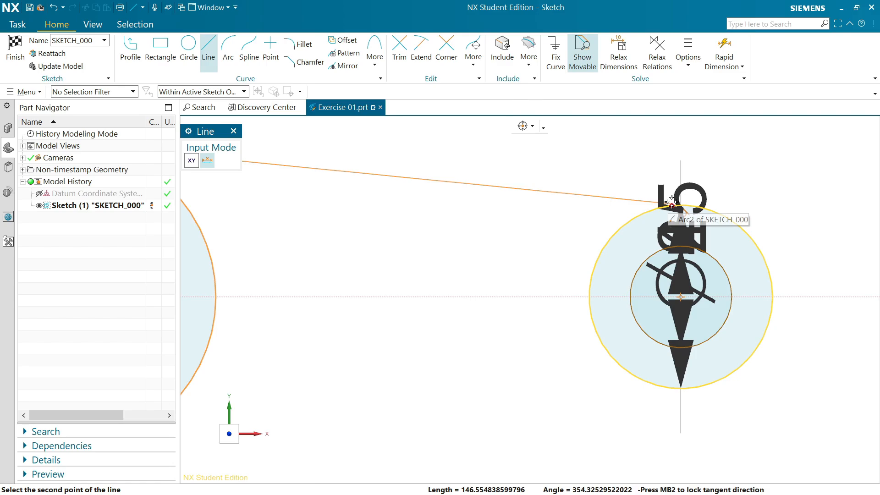
scroll(672, 201, up, 3)
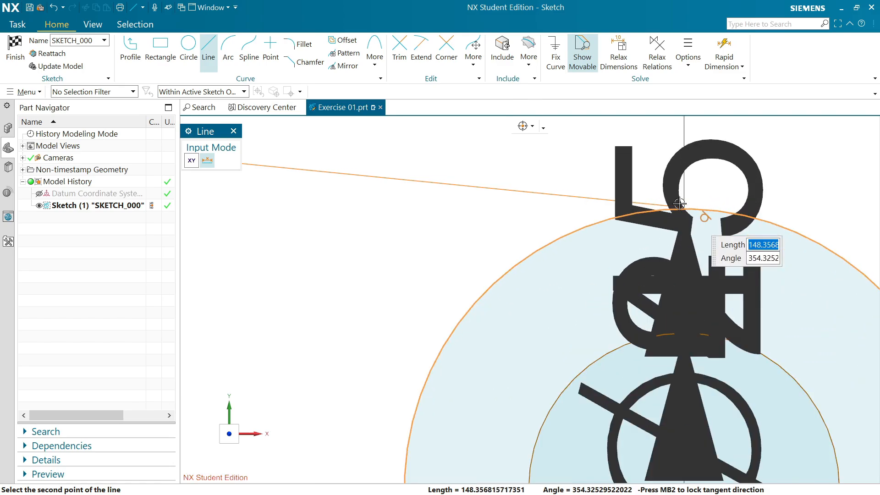
click(680, 208)
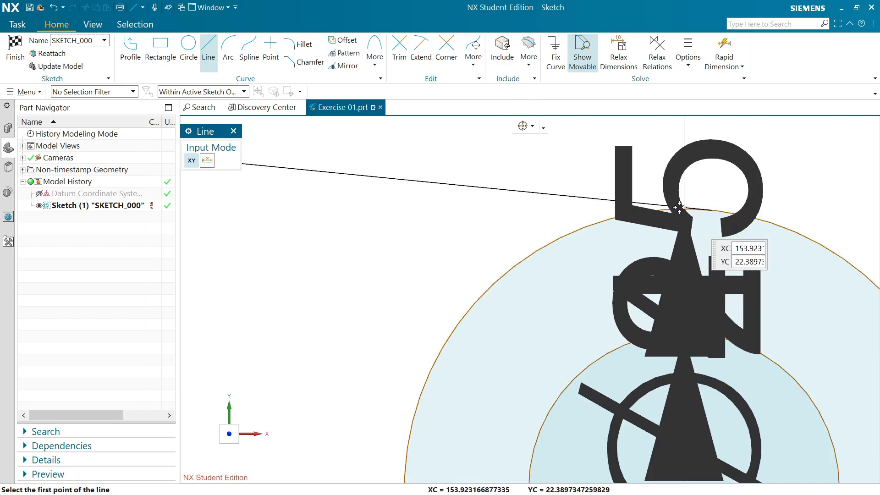
- Draw a second line tangent to the lower sides of the 75 mm and 45 mm circles and finish the Line command
scroll(679, 170, down, 4)
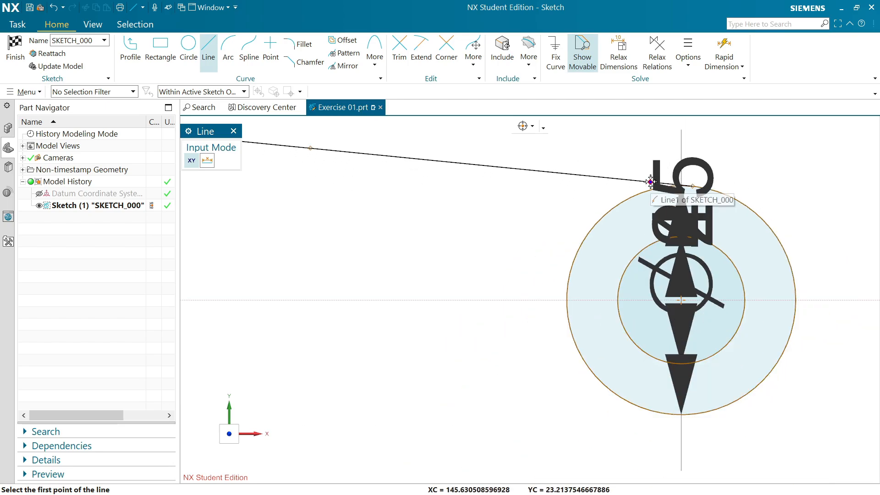
scroll(651, 183, down, 5)
scroll(433, 289, up, 2)
scroll(433, 289, up, 2)
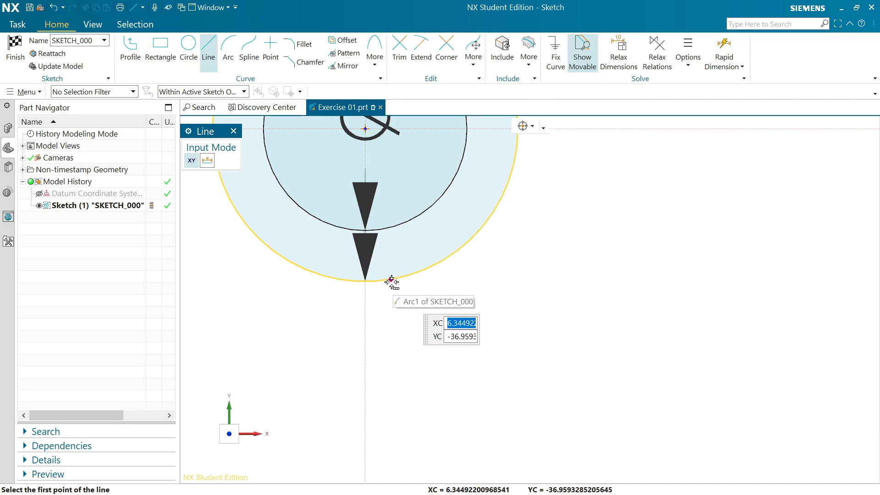
click(391, 280)
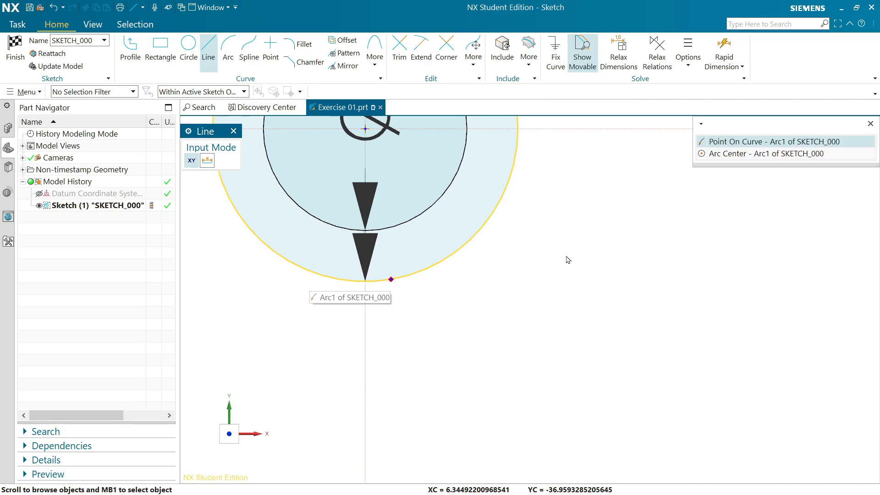
click(732, 146)
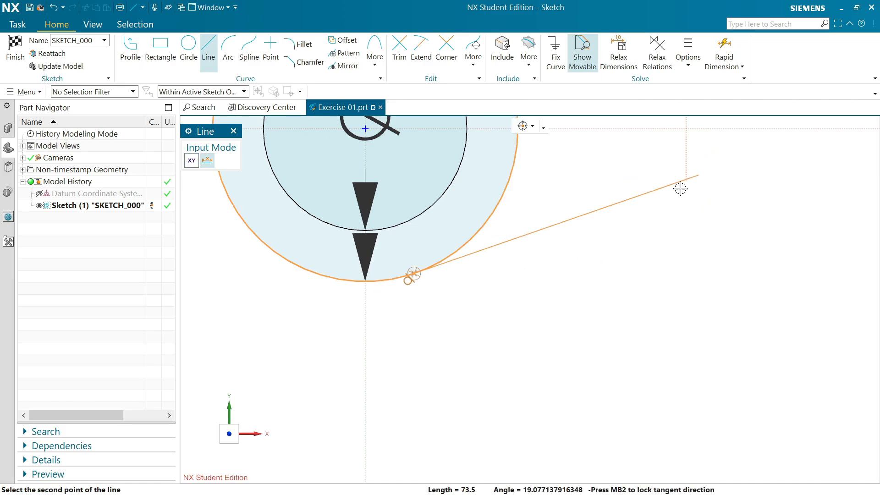
scroll(639, 228, down, 3)
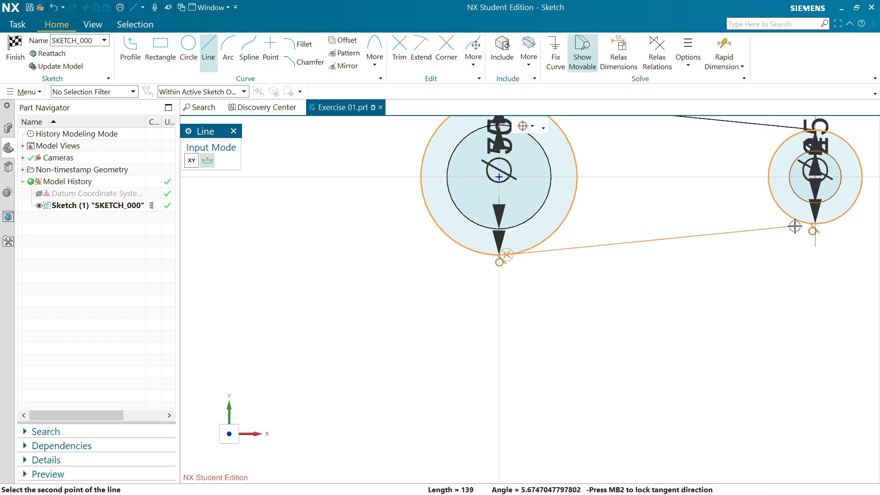
scroll(786, 230, down, 4)
scroll(798, 231, up, 8)
scroll(800, 233, down, 4)
scroll(800, 233, down, 4)
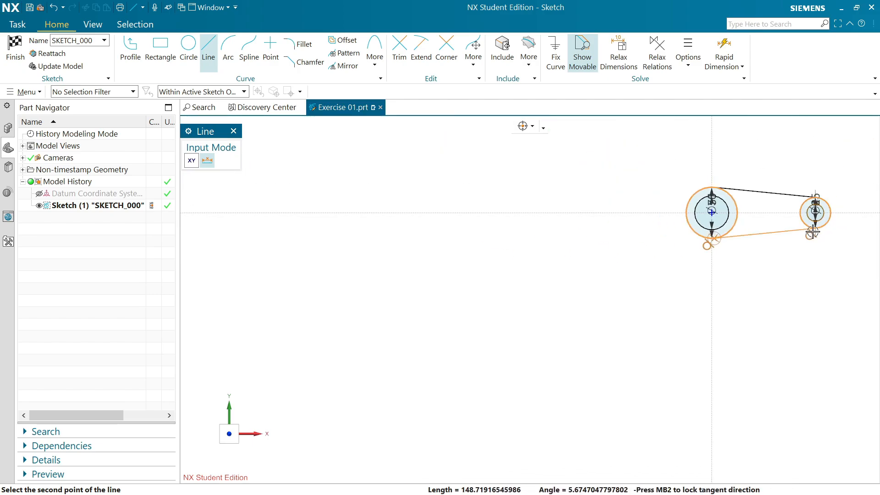
scroll(815, 232, up, 12)
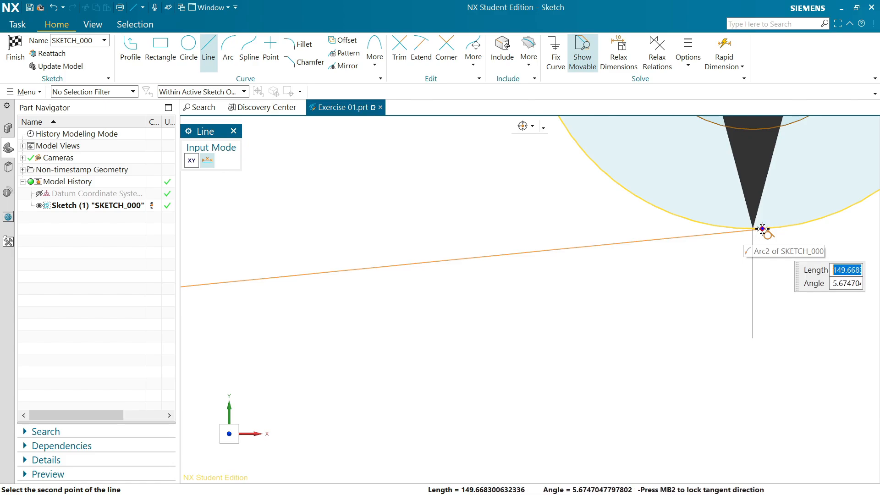
click(762, 229)
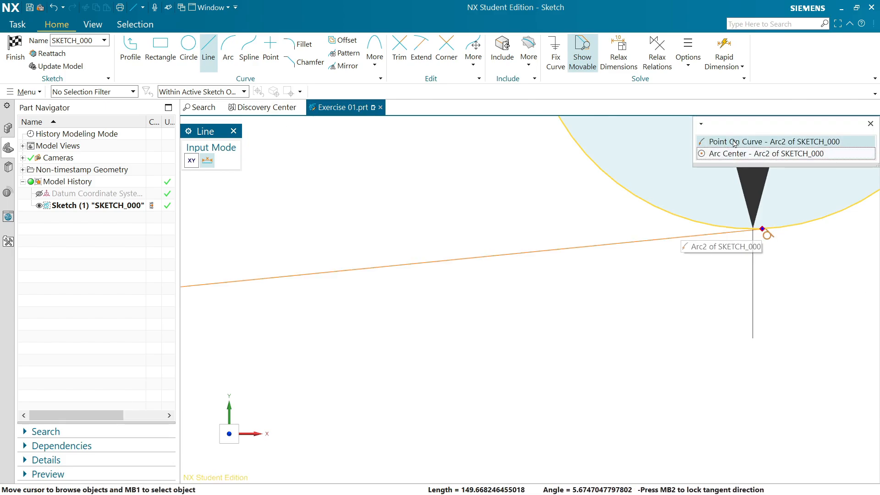
click(747, 146)
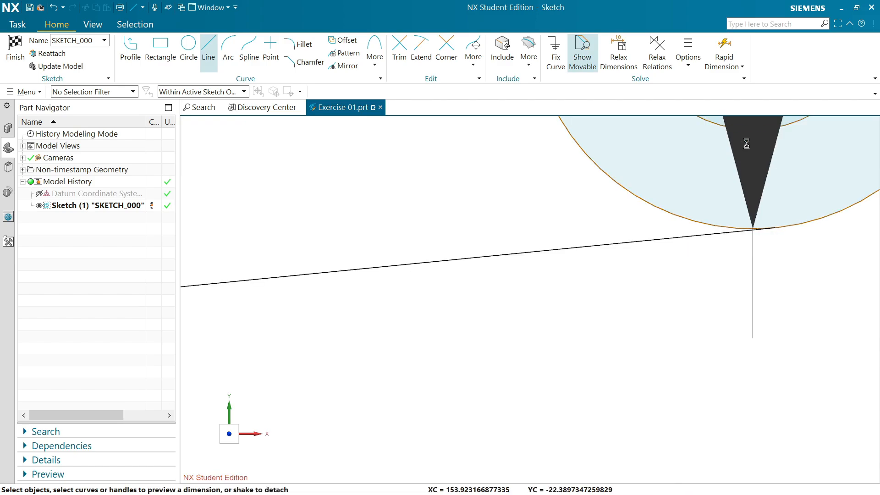
right_click(607, 302)
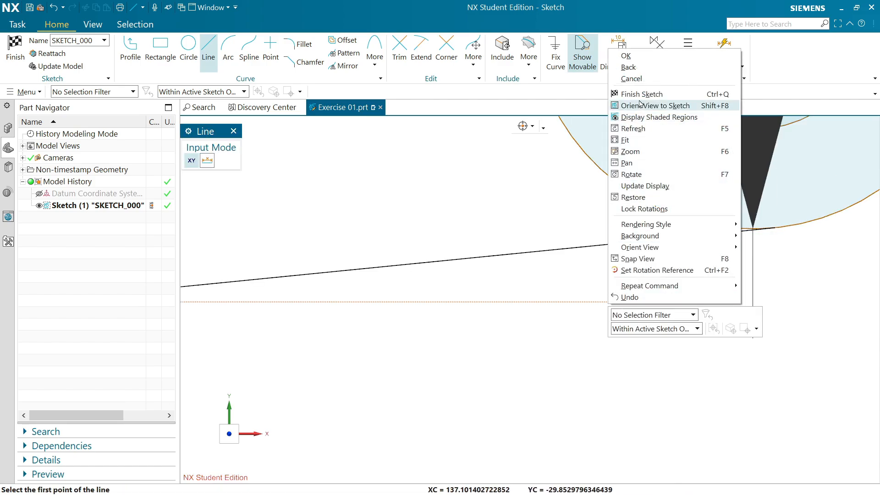
click(625, 57)
- Add a horizontal dimension between the centres of the two circle pairs, placed below the lower tangent line
scroll(621, 248, up, 3)
scroll(621, 248, down, 13)
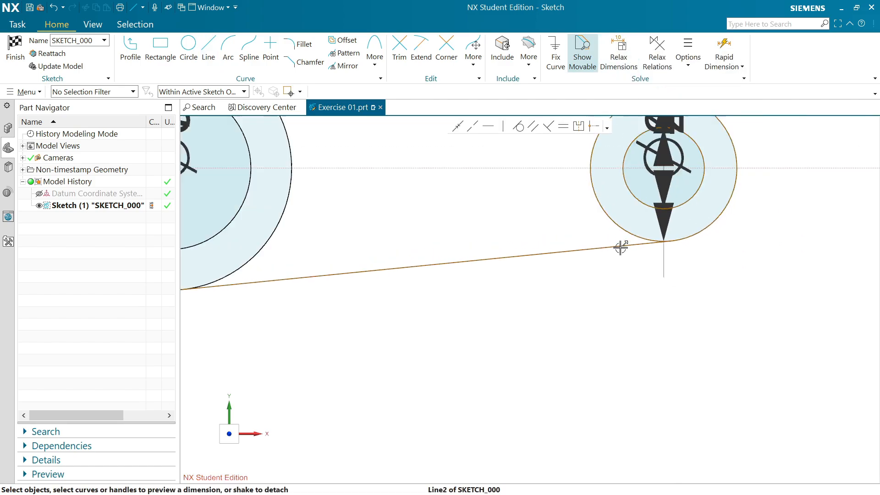
scroll(510, 159, up, 2)
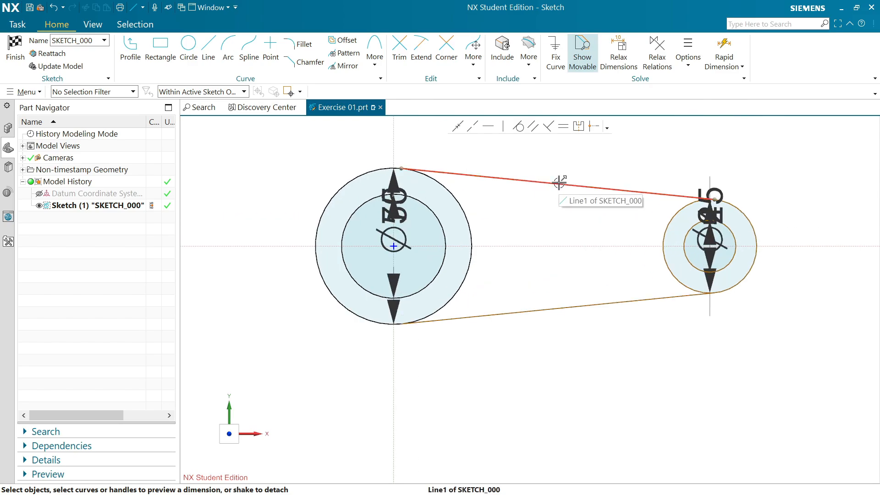
click(723, 46)
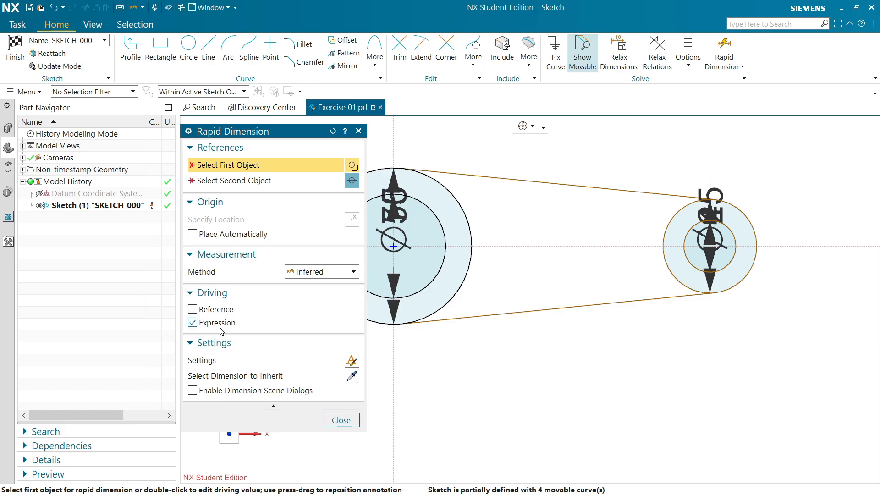
drag(242, 138, 179, 129)
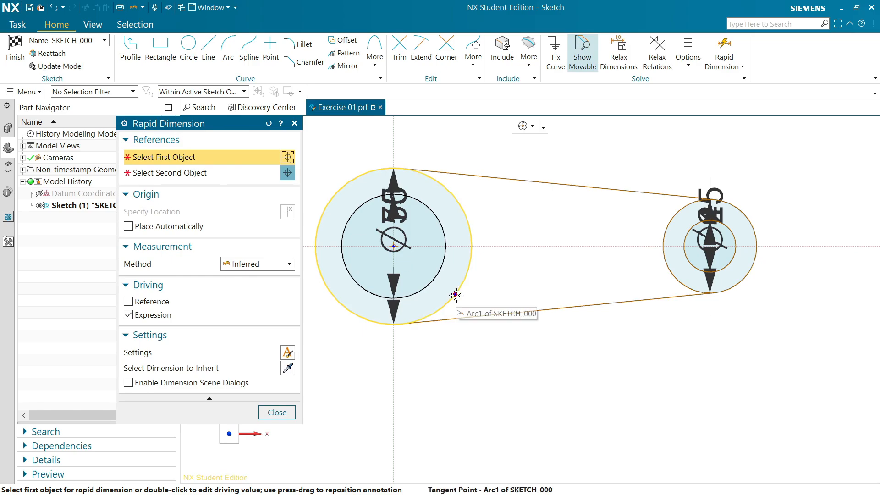
click(392, 247)
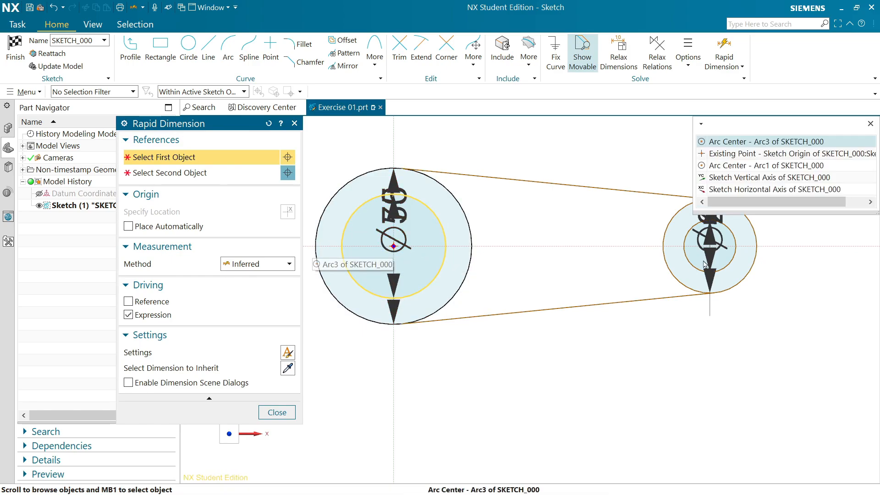
click(731, 142)
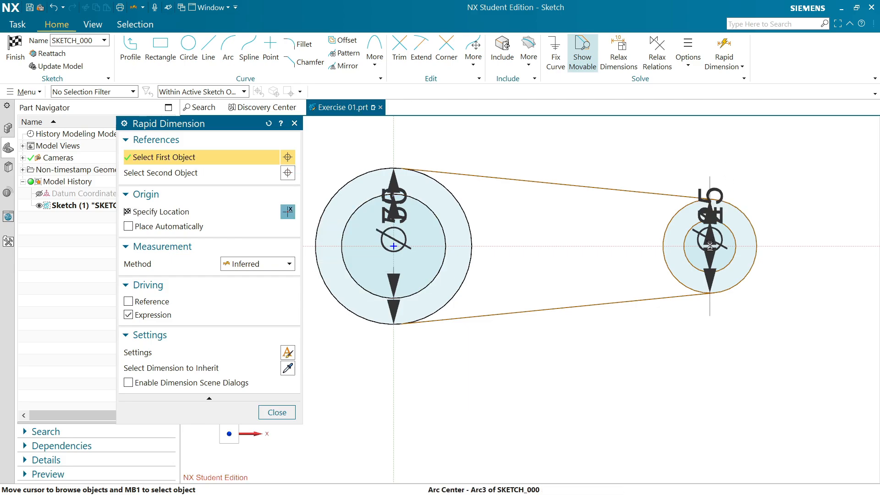
scroll(713, 255, up, 2)
scroll(733, 250, down, 8)
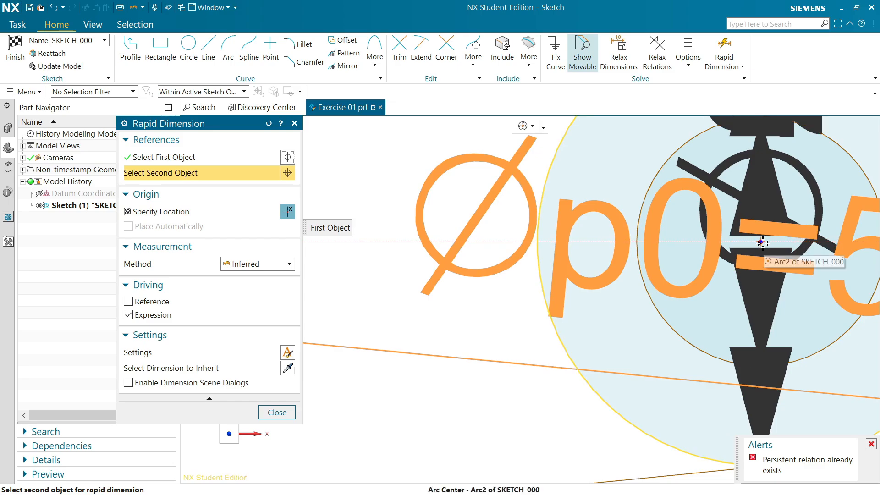
scroll(761, 243, up, 2)
click(762, 242)
scroll(582, 274, up, 4)
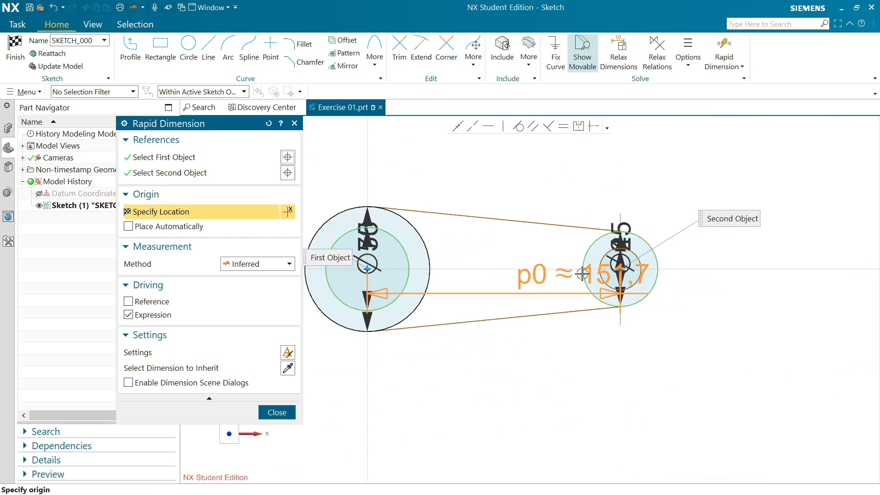
scroll(500, 350, down, 3)
scroll(497, 362, up, 3)
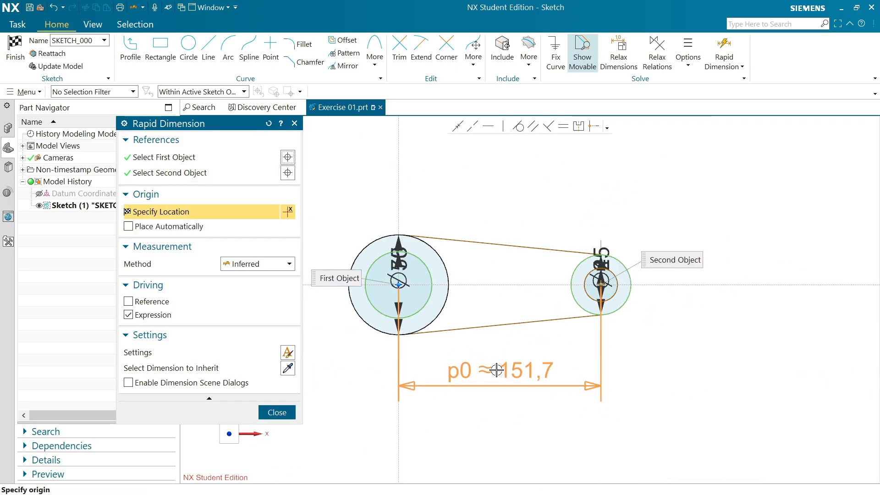
scroll(496, 370, down, 2)
click(502, 360)
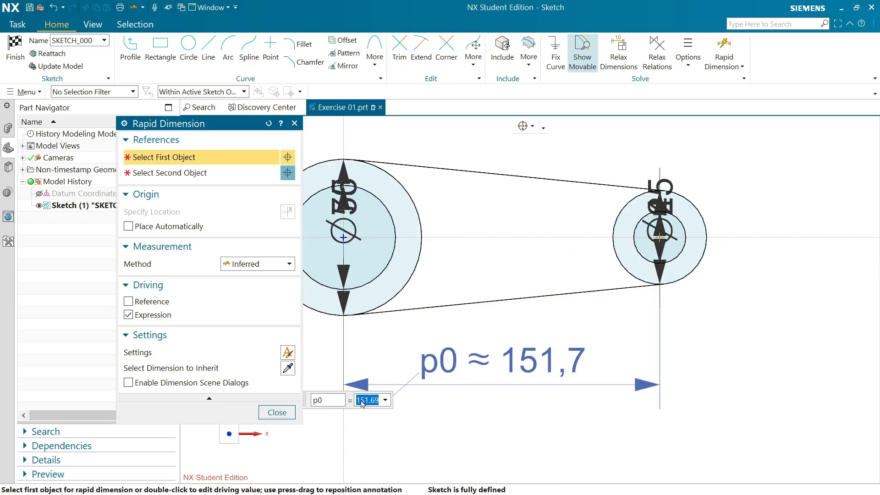
- Set the centre-to-centre distance to 150 mm and finish the Rapid Dimension command
text(150)
key(Return)
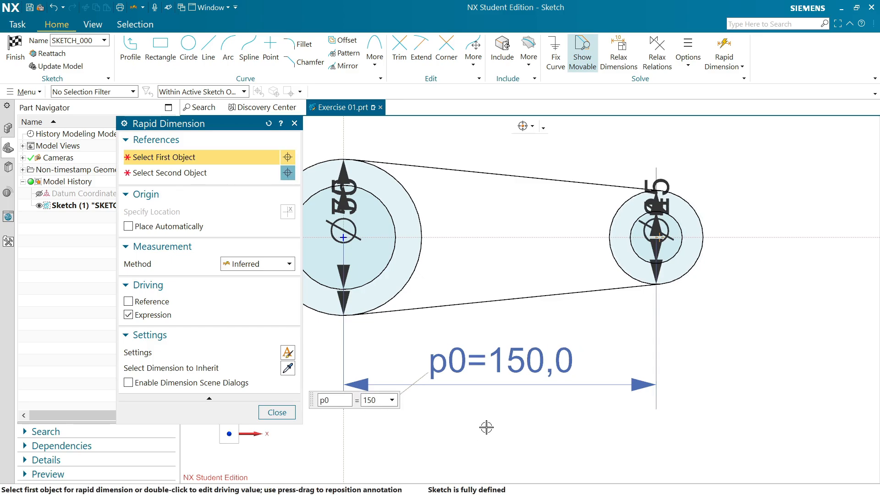
scroll(506, 399, down, 3)
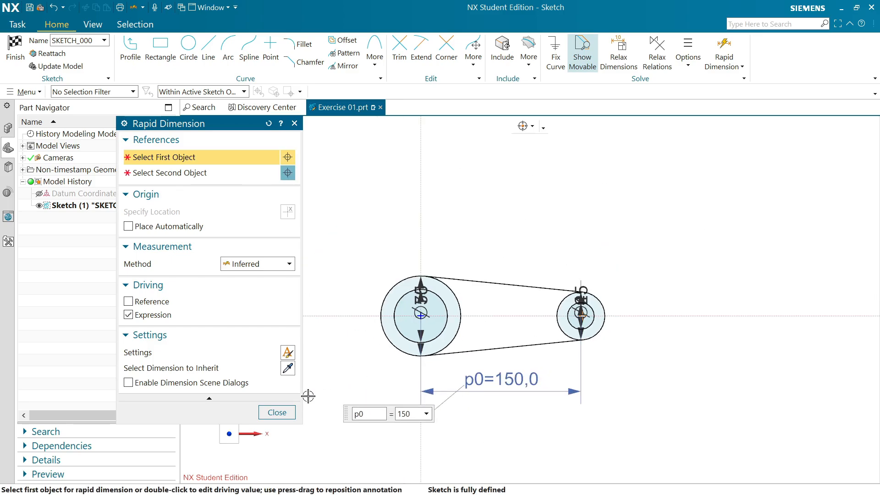
click(277, 413)
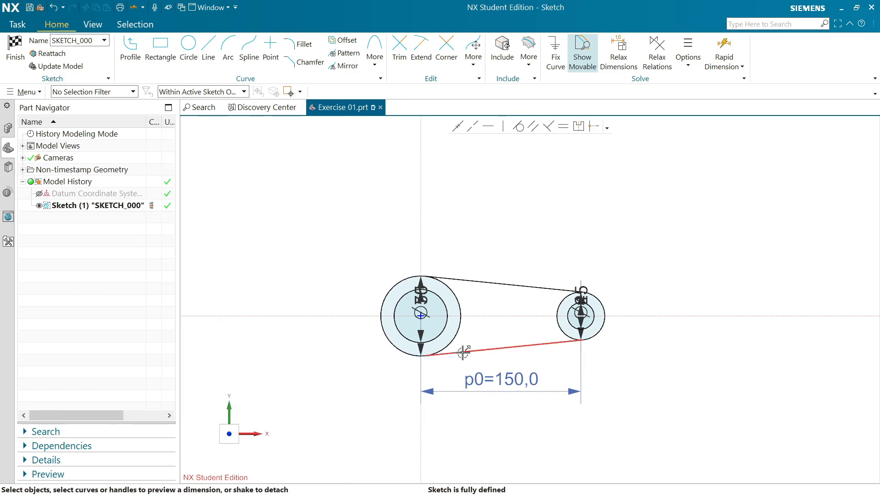
- Reposition the 45, 25, 50 and 75 mm diameter dimensions outside their circles so the labels no longer overlap
scroll(463, 352, up, 3)
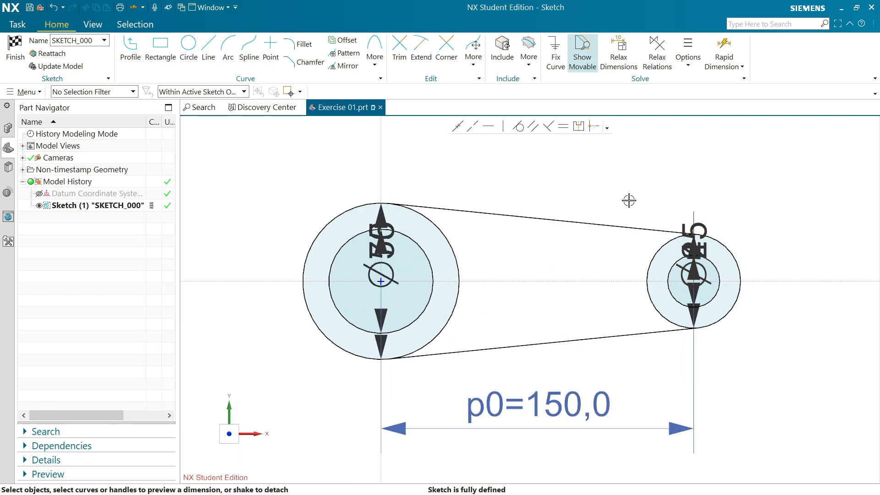
right_click(638, 183)
click(600, 188)
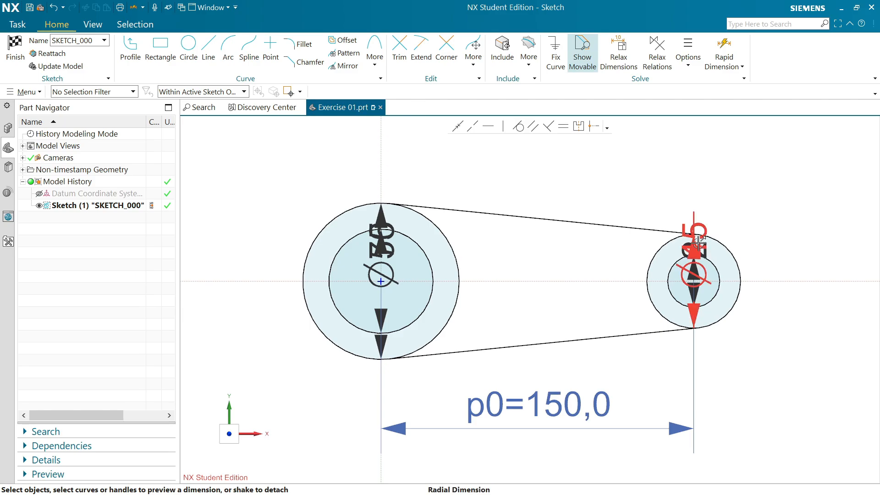
drag(699, 244, 789, 218)
drag(697, 248, 732, 181)
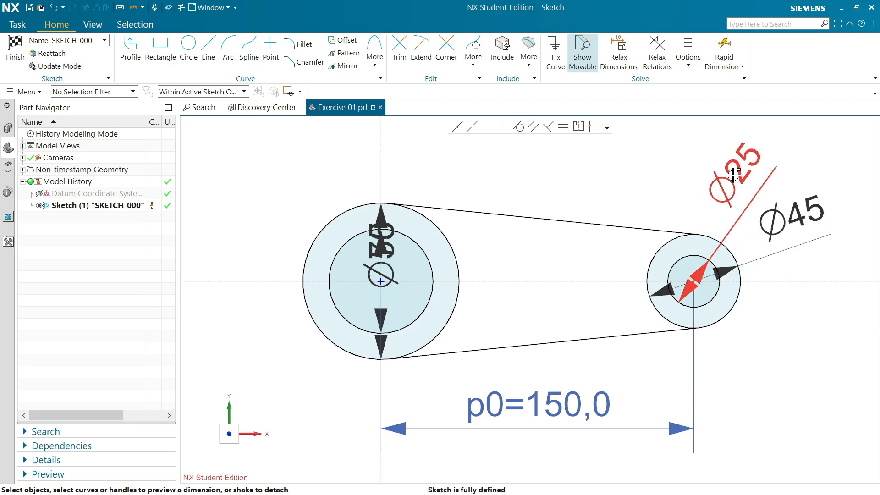
drag(390, 253, 265, 190)
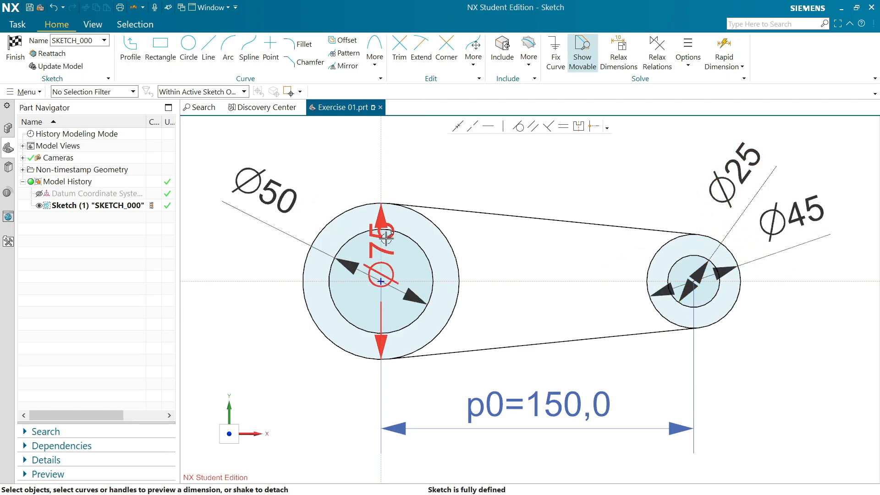
drag(383, 224, 321, 164)
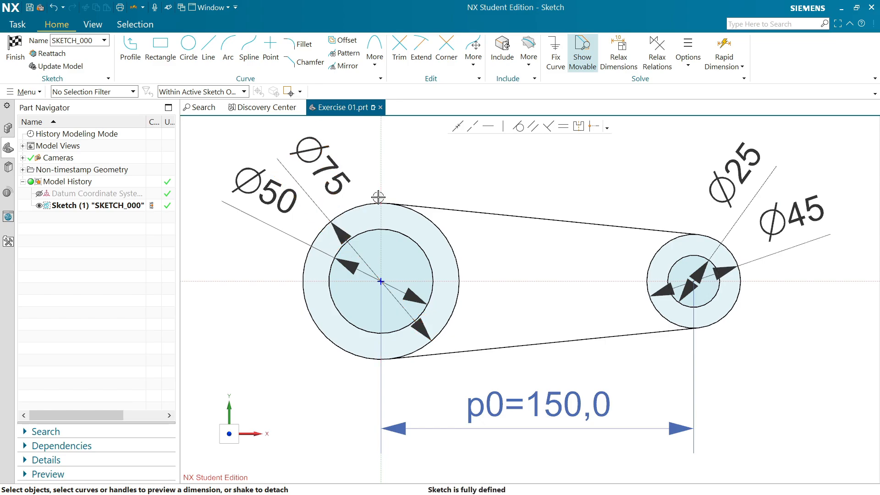
- Finish the lever arm sketch and clear the selection in the 3D view
click(17, 56)
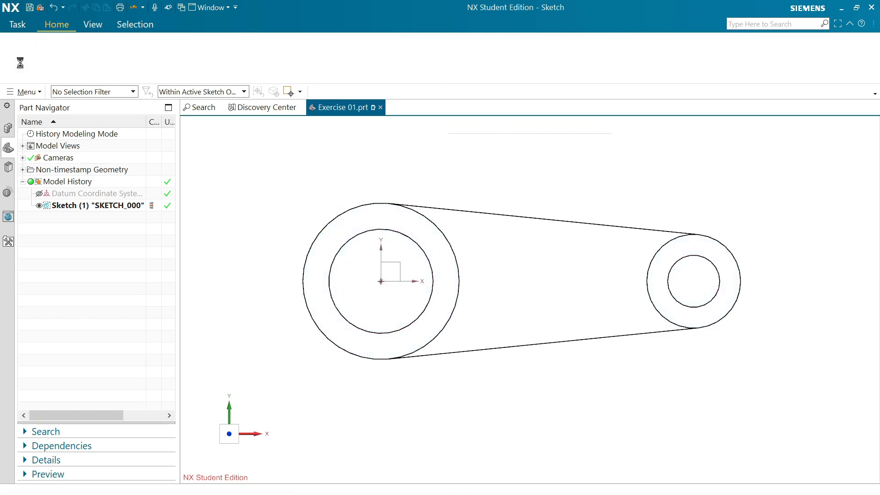
scroll(571, 297, down, 3)
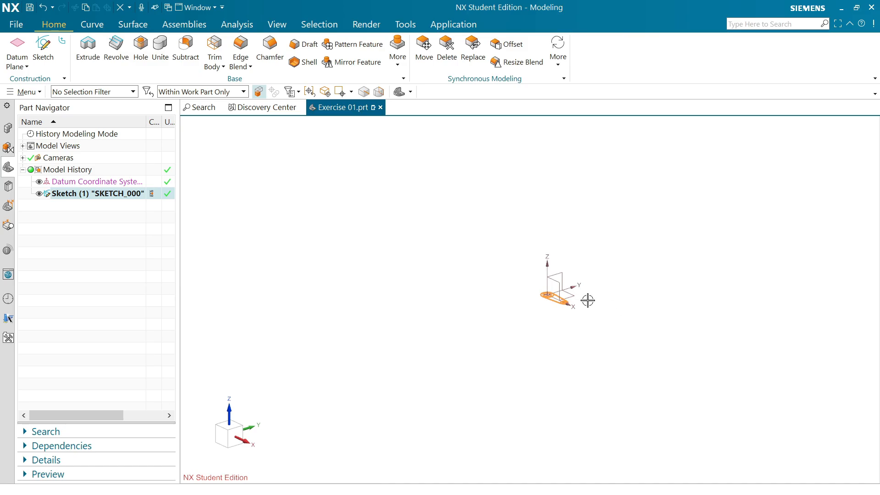
scroll(587, 301, up, 5)
scroll(458, 287, up, 3)
key(Escape)
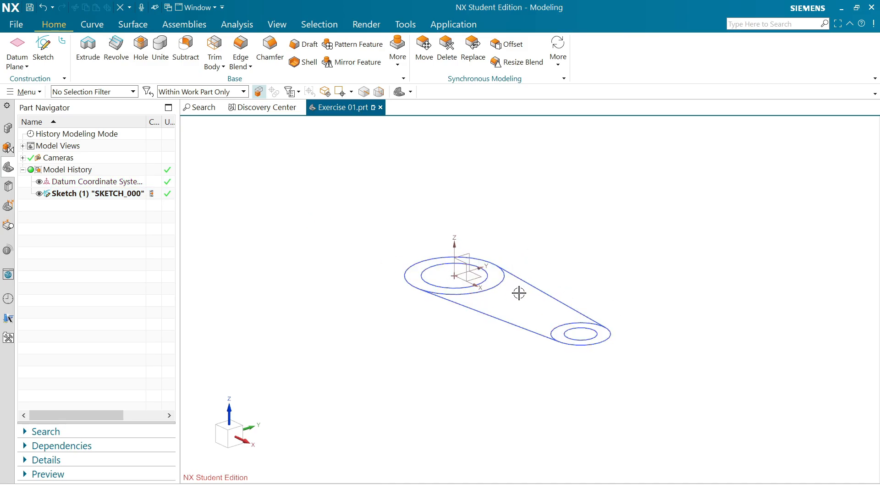
scroll(519, 293, up, 3)
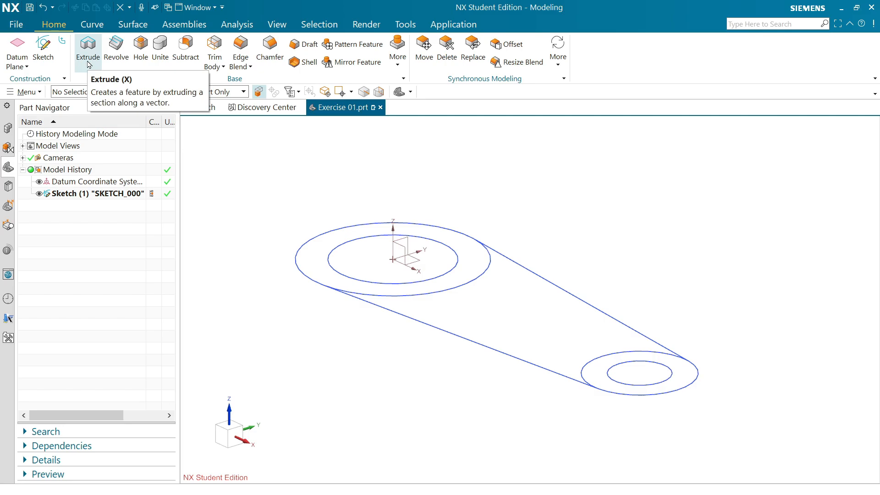
click(98, 194)
right_click(97, 193)
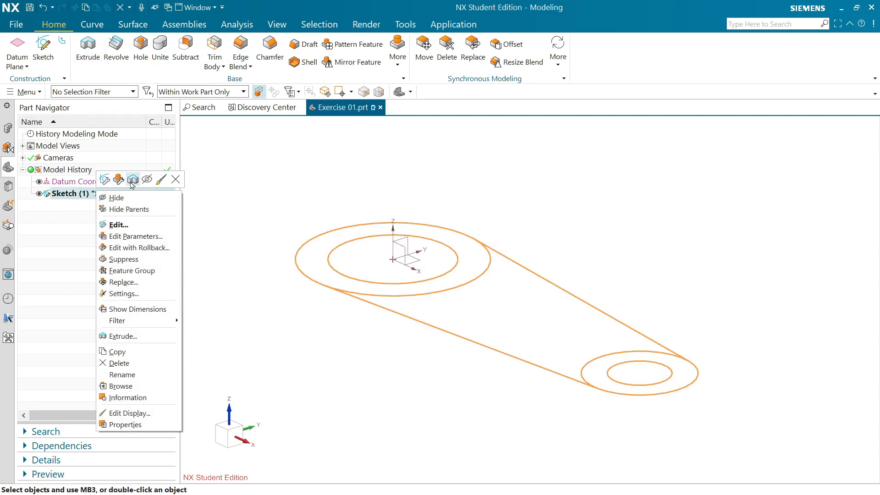
click(123, 337)
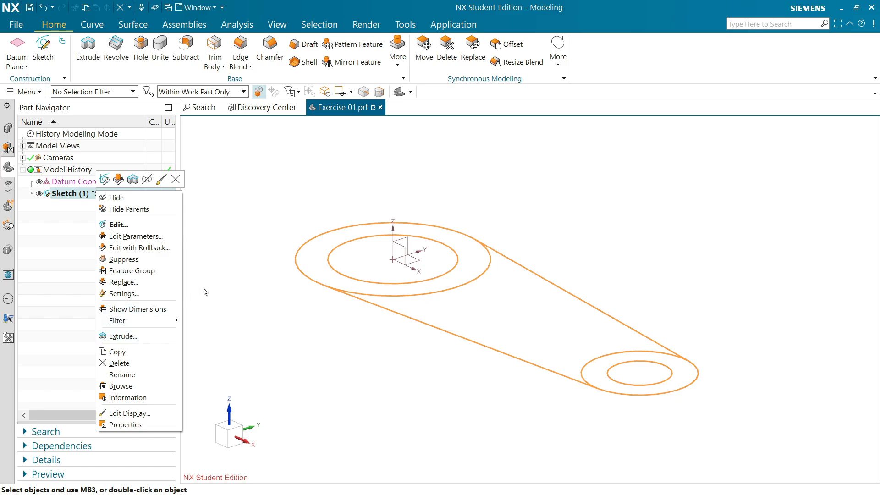
right_click(317, 283)
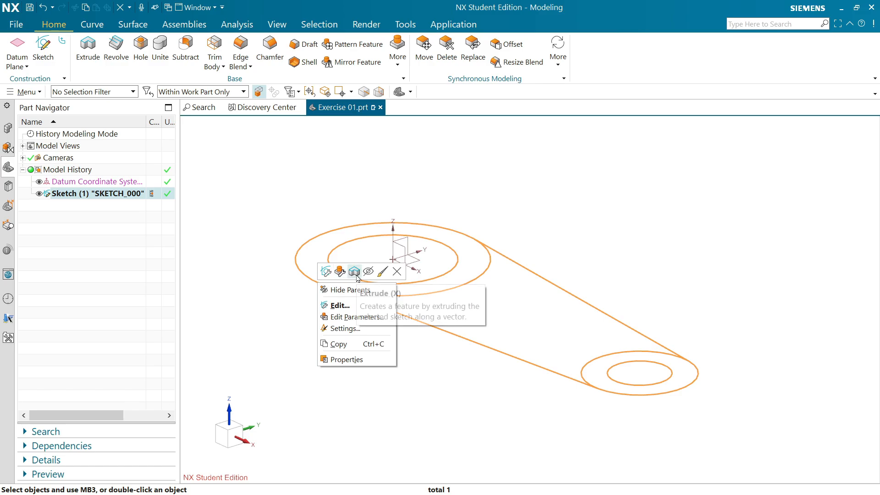
click(225, 159)
click(279, 200)
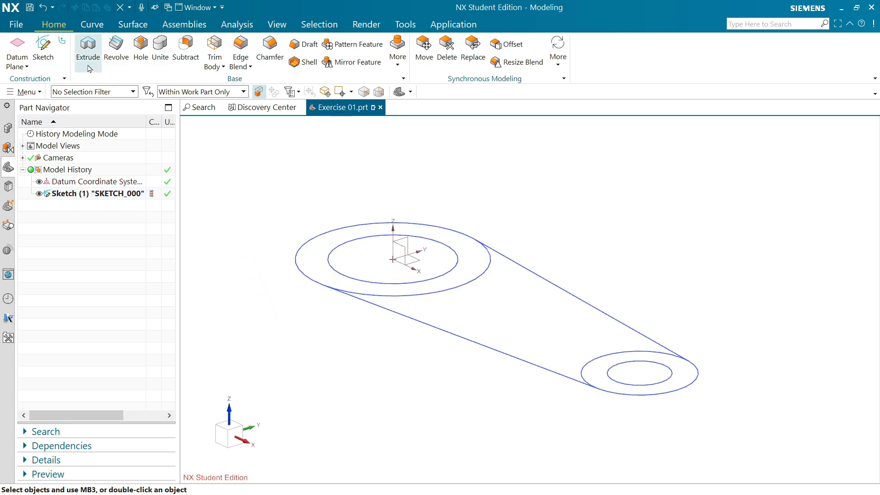
- Start an Extrude and select the ring between the 75 mm and 50 mm circles as its section
click(85, 50)
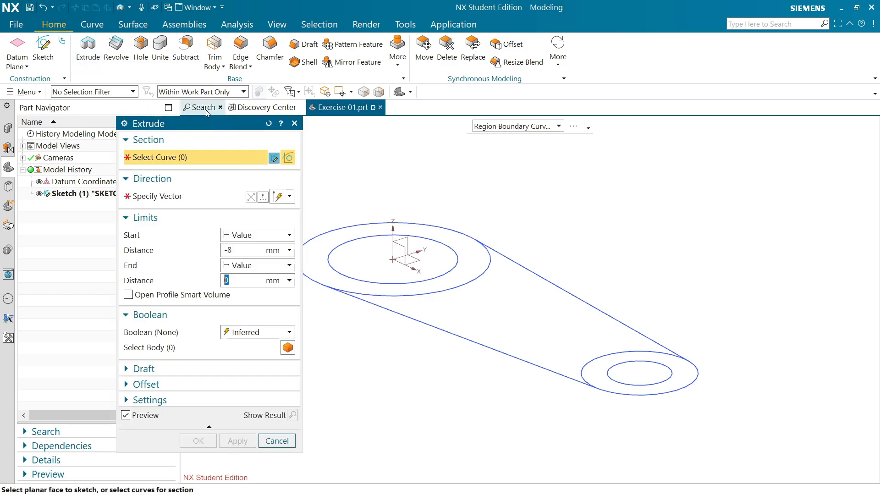
drag(204, 125, 191, 125)
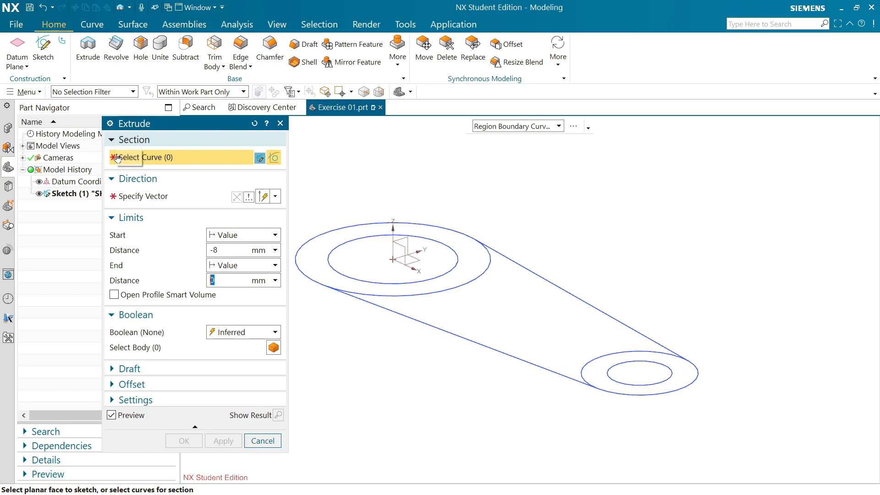
click(111, 140)
click(111, 156)
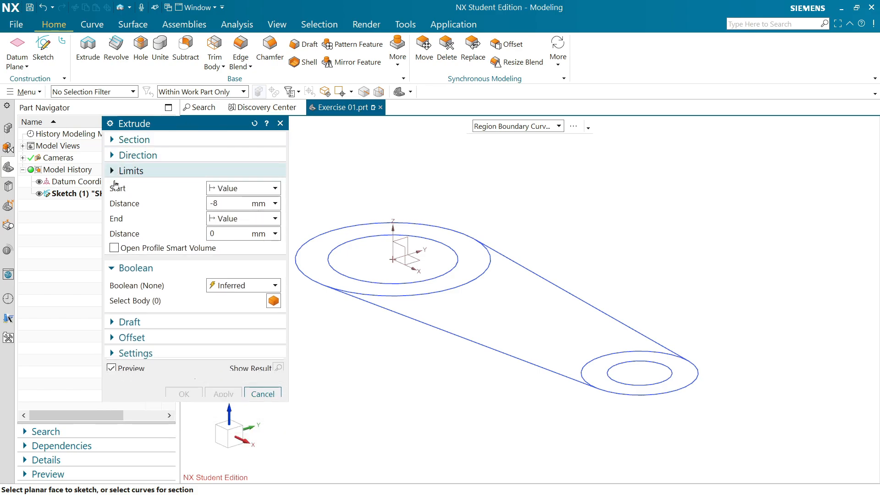
click(112, 170)
click(111, 186)
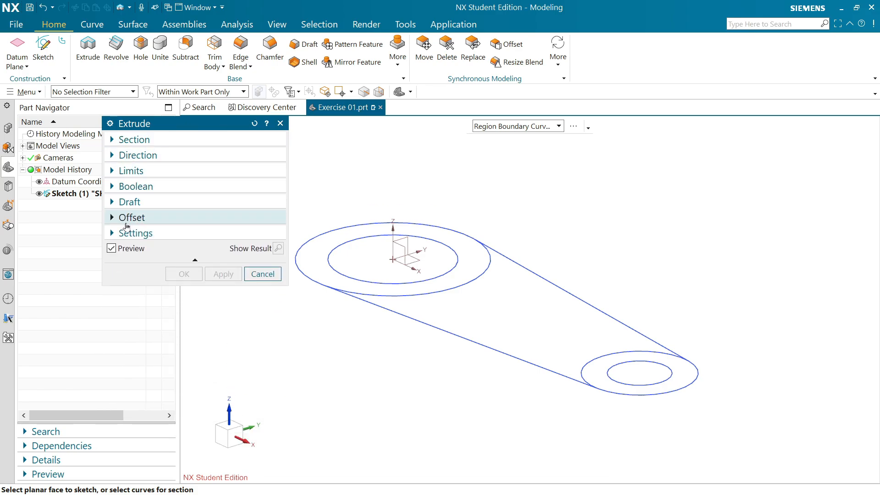
click(113, 141)
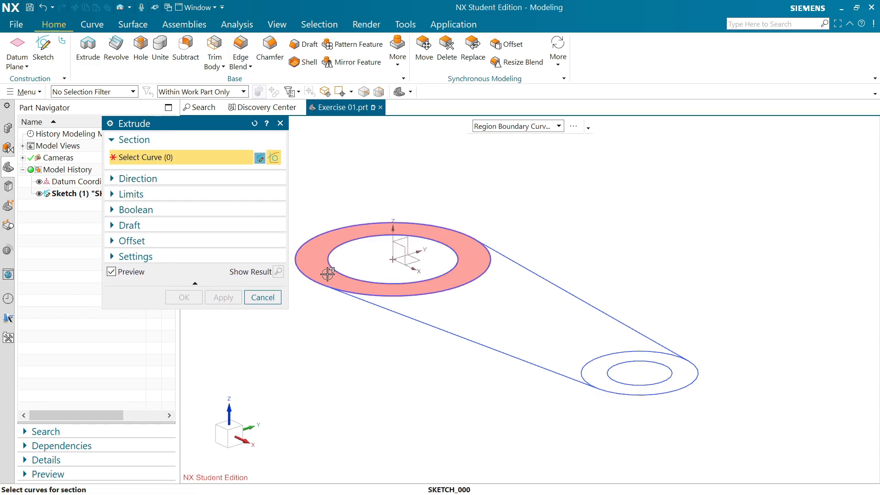
click(443, 284)
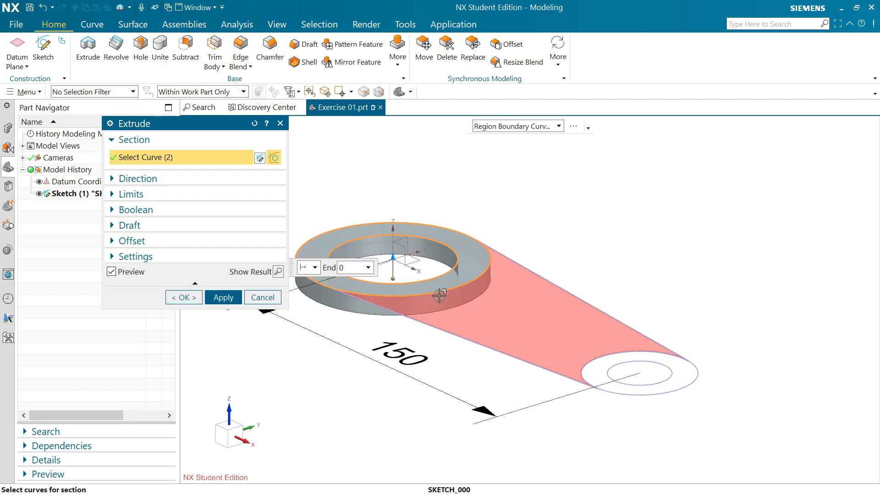
- Reverse the direction of the ring extrusion and display its limit settings
click(110, 182)
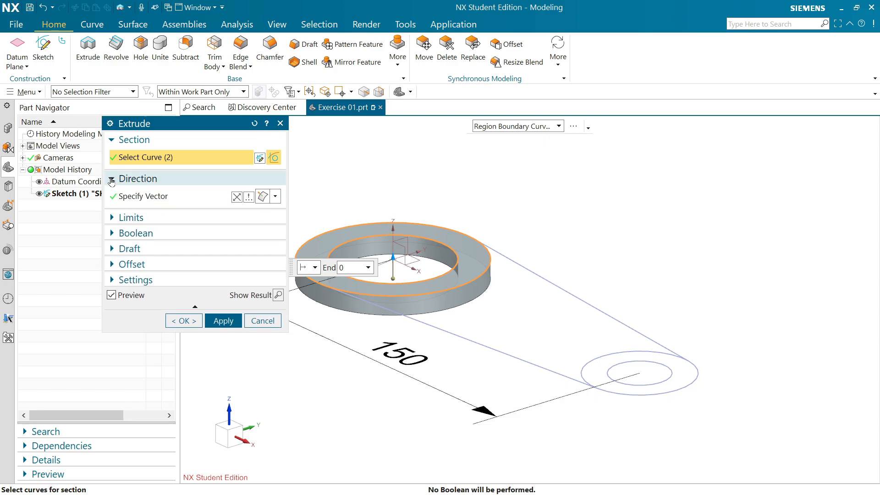
click(237, 197)
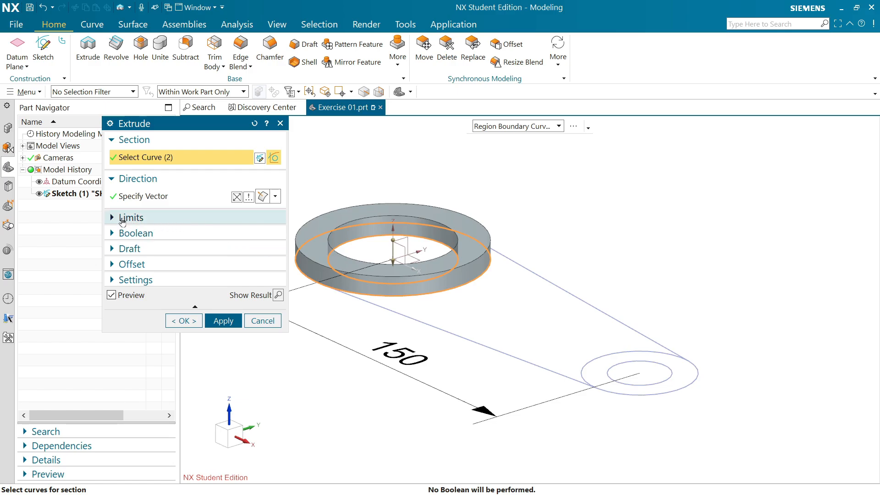
click(122, 220)
scroll(456, 305, up, 2)
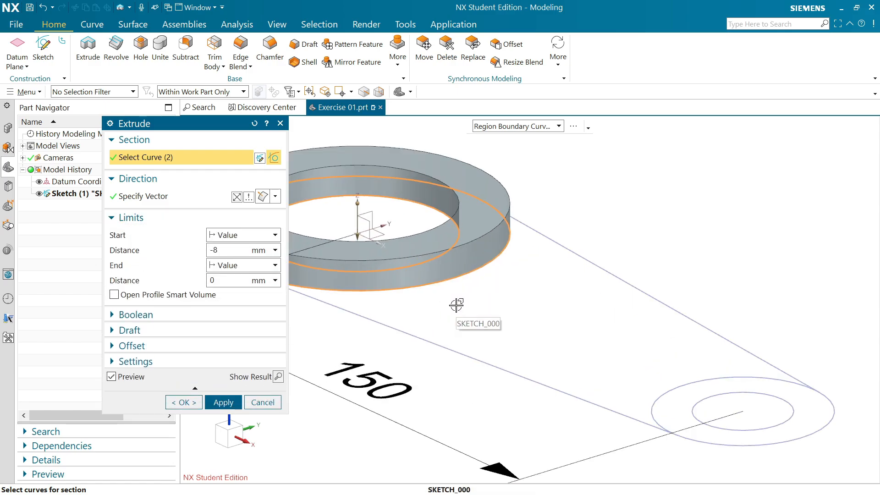
- Set the ring extrusion's start distance to 0 mm and its end distance to 40 mm
scroll(456, 305, down, 4)
scroll(338, 298, up, 2)
scroll(338, 298, up, 1)
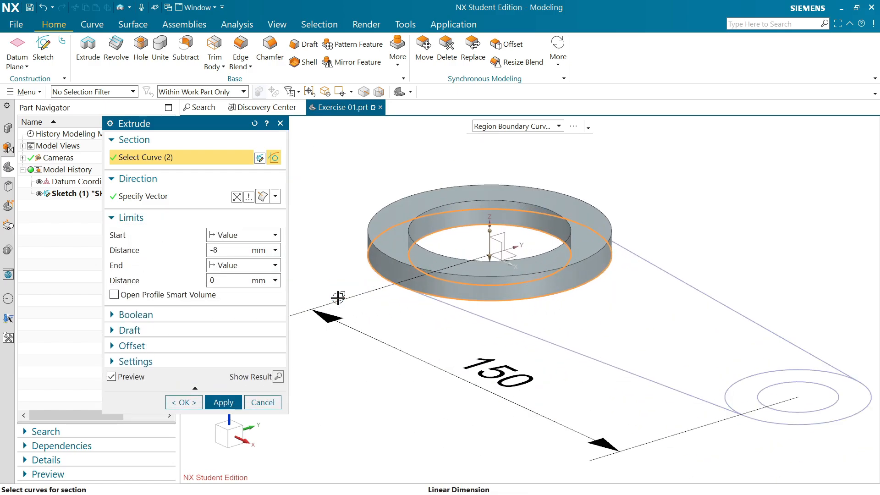
drag(228, 251, 200, 248)
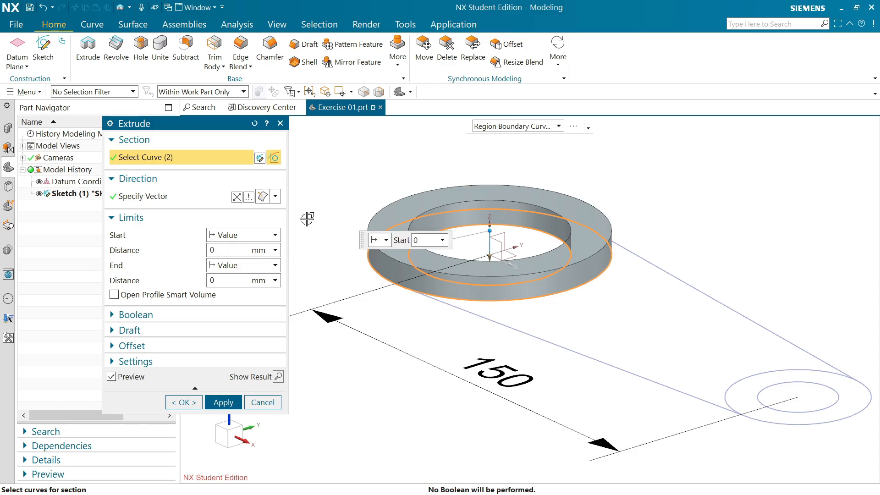
key(Return)
click(229, 281)
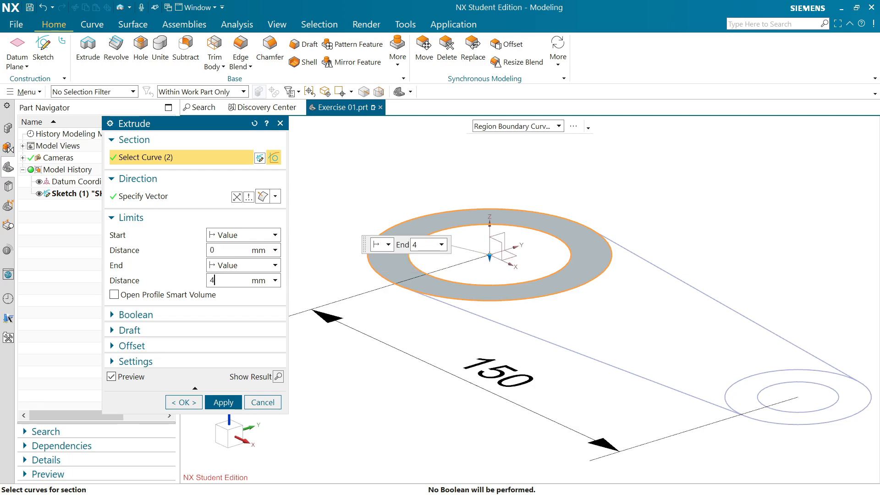
text(40)
key(Return)
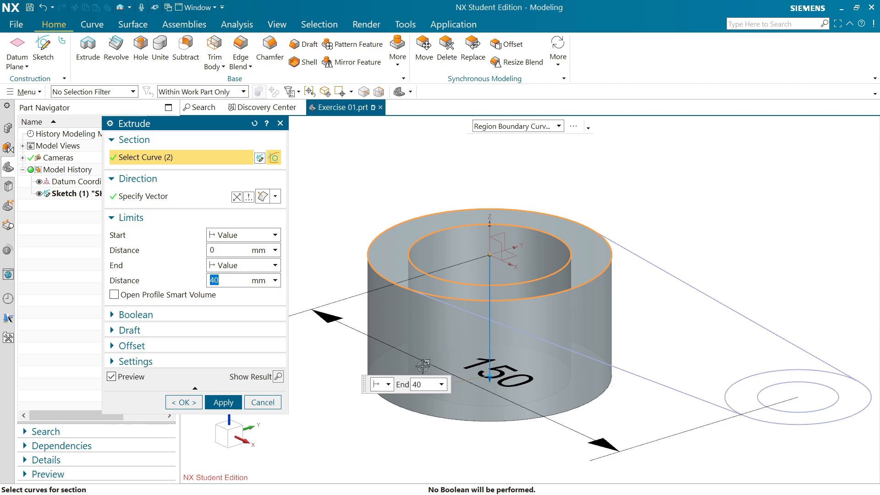
- Reverse the ring extrusion so it rises upward from the sketch plane
click(236, 198)
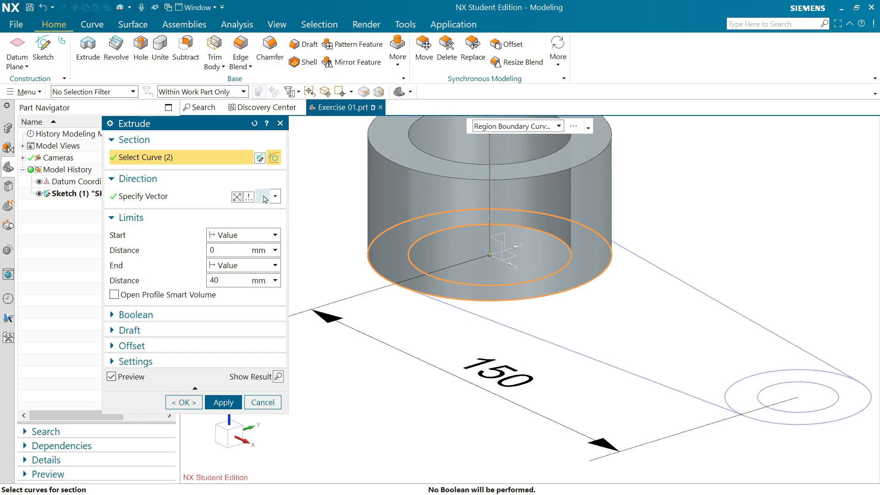
scroll(551, 233, up, 2)
scroll(551, 233, down, 4)
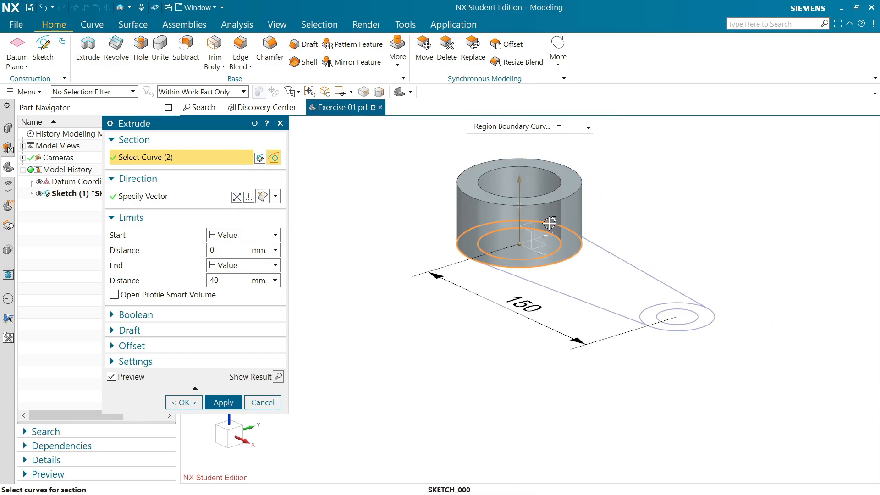
scroll(551, 233, up, 2)
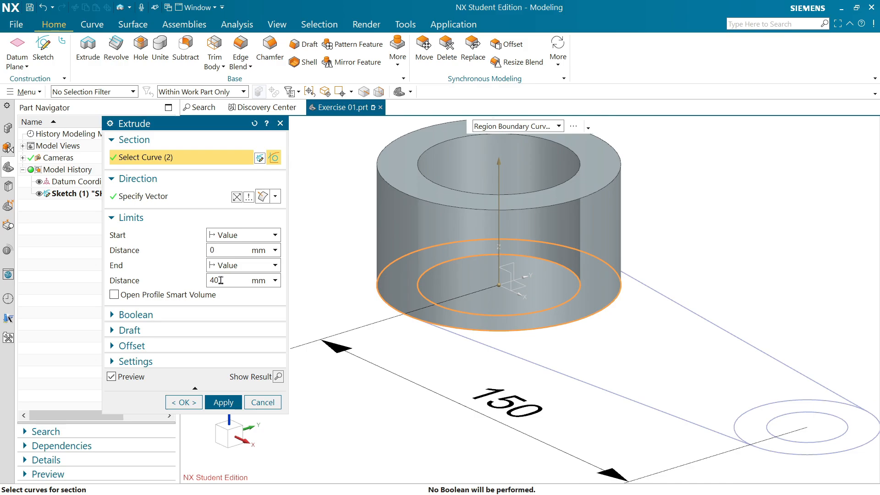
- Review the Extrude start-limit, Boolean, draft, offset and body type options without changing them
click(274, 235)
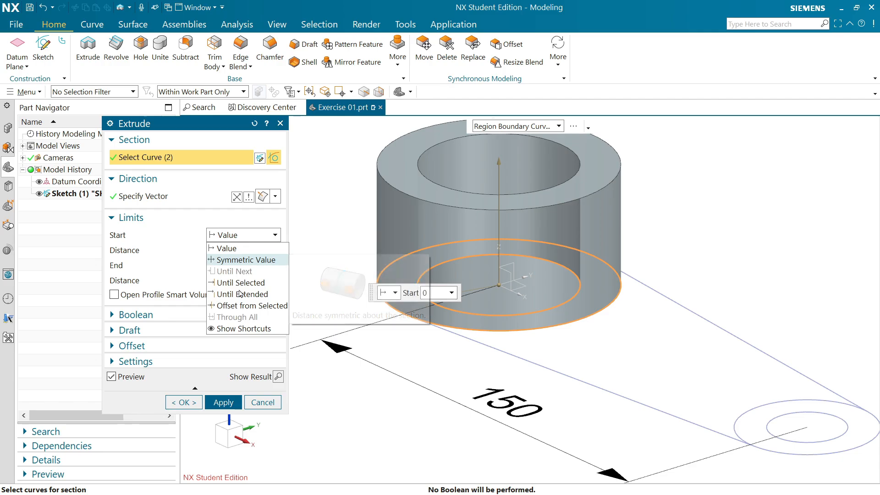
click(227, 248)
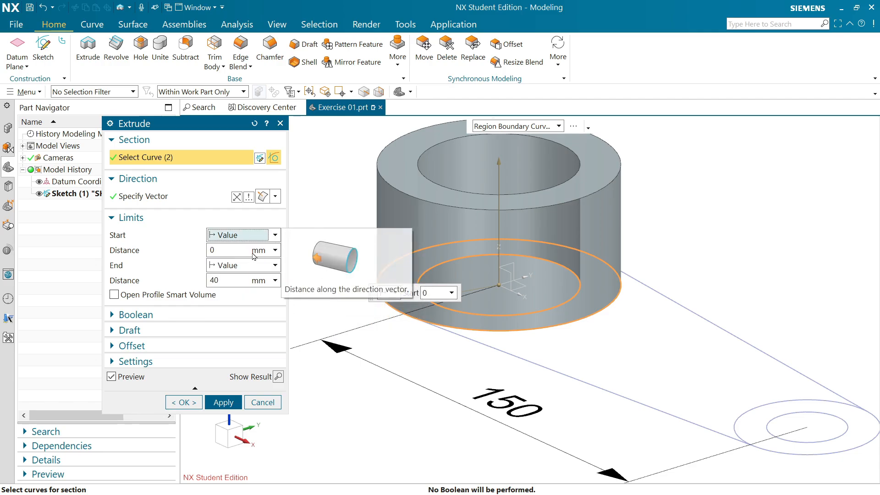
click(147, 318)
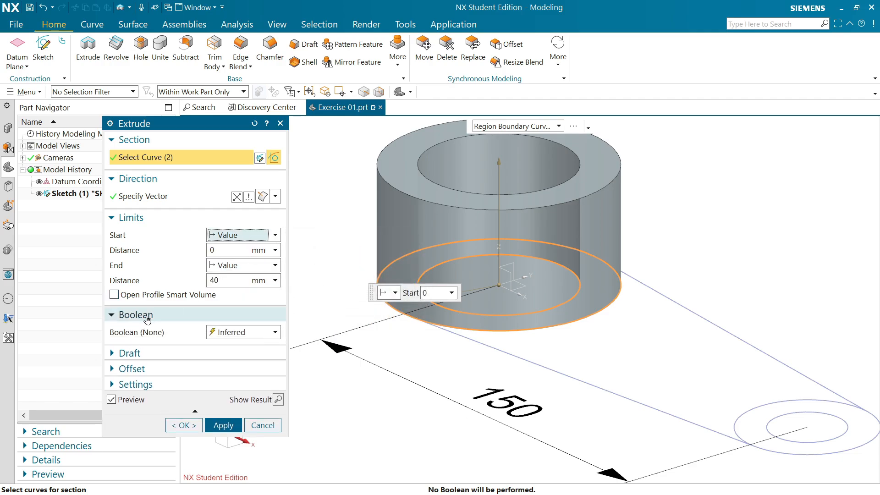
click(273, 333)
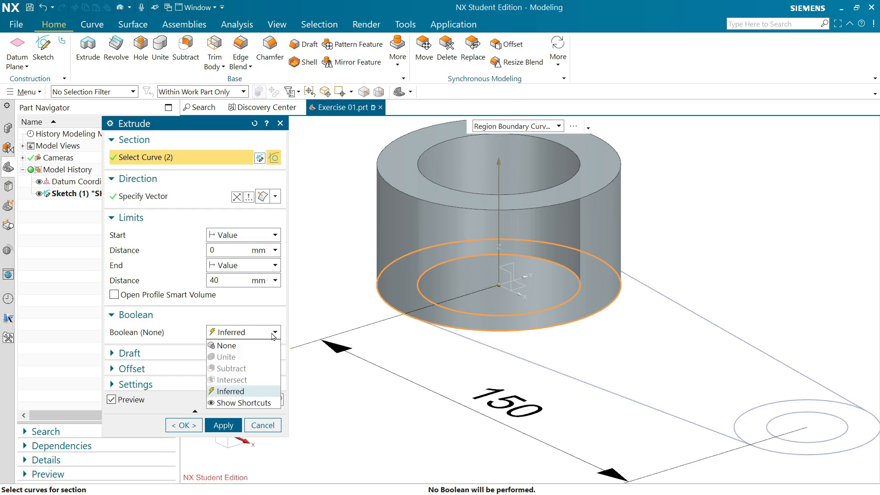
click(274, 334)
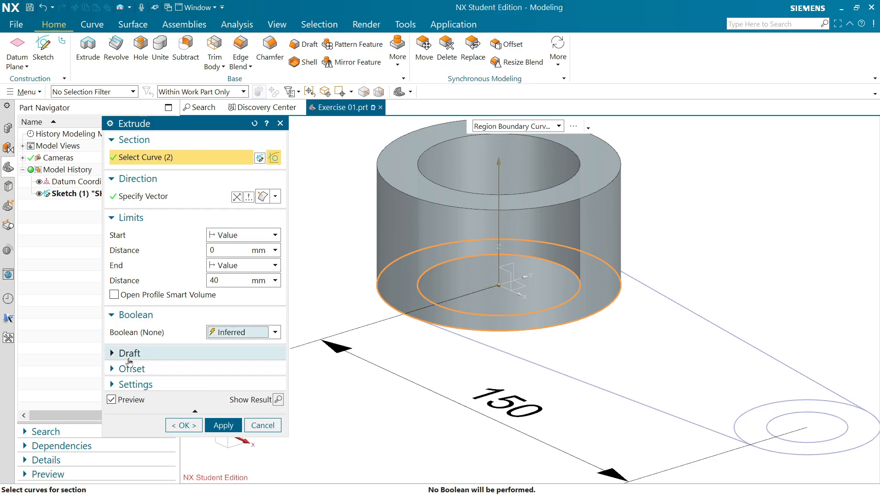
click(131, 370)
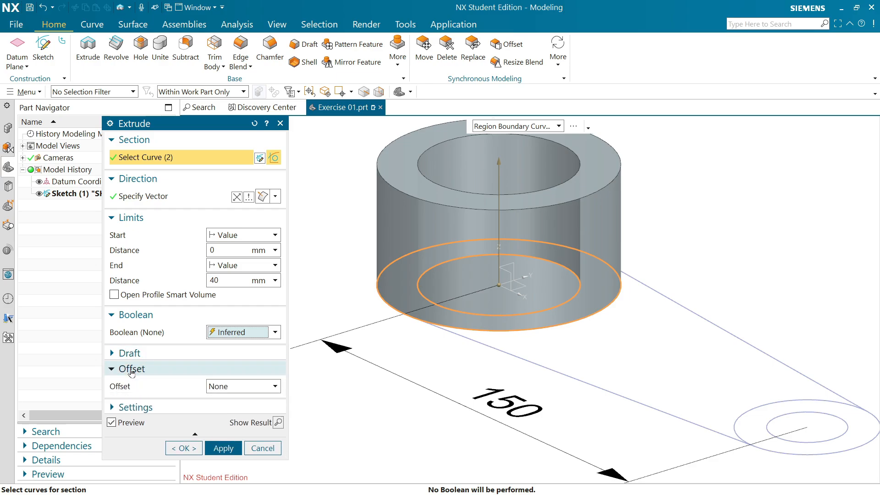
click(134, 353)
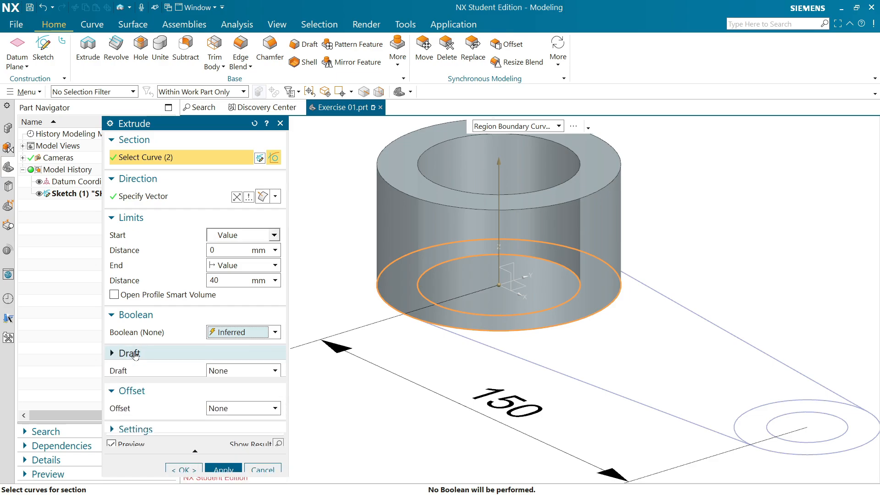
click(133, 353)
click(131, 368)
click(139, 389)
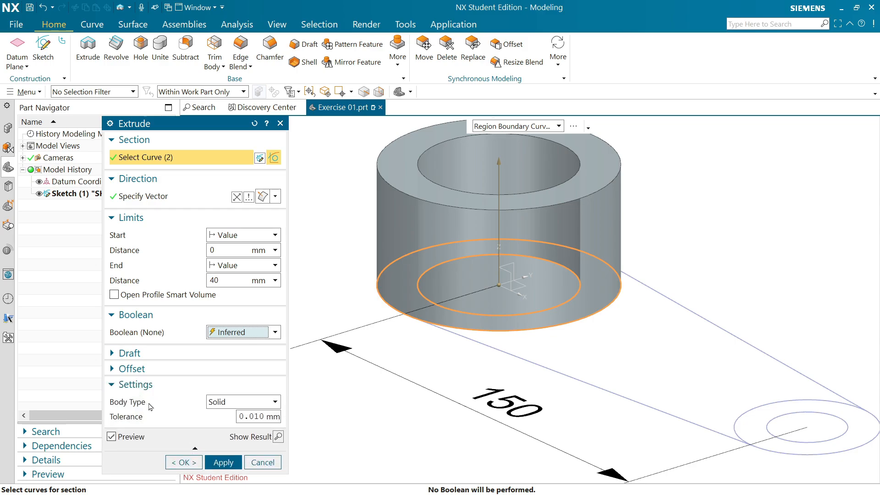
click(242, 404)
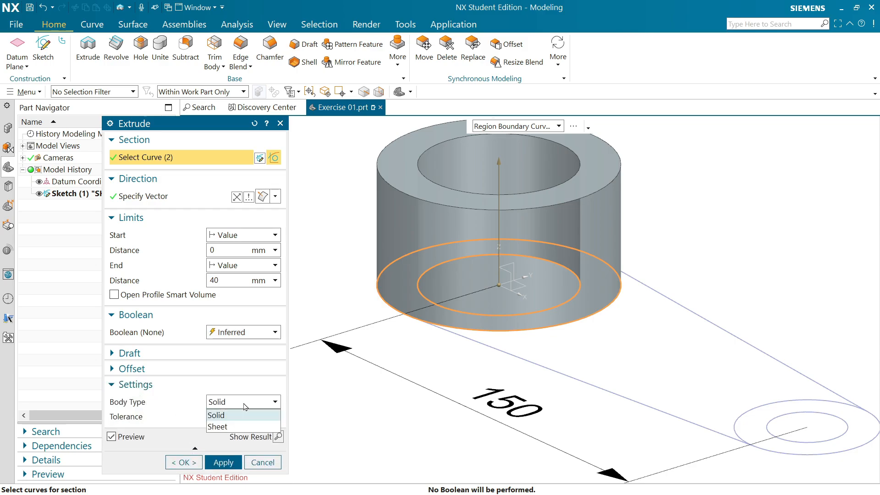
click(245, 407)
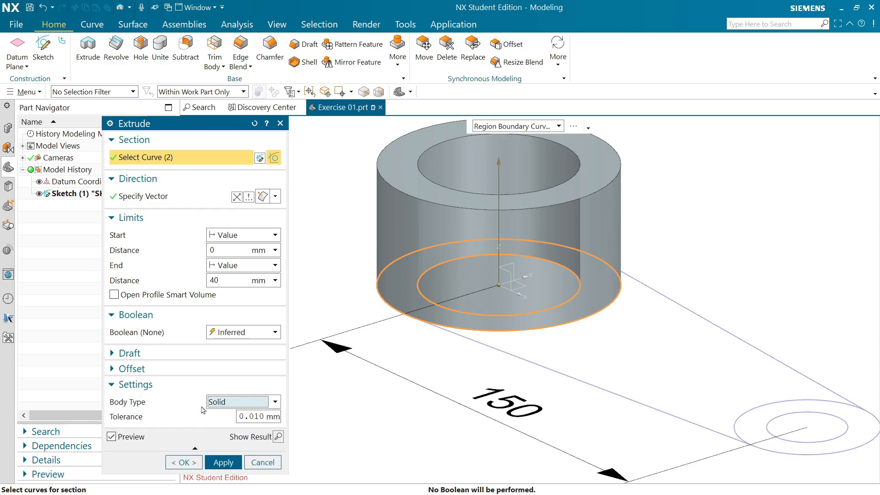
- Turn the extrusion preview off and on again, and apply the 40 mm ring extrusion as a solid
click(113, 438)
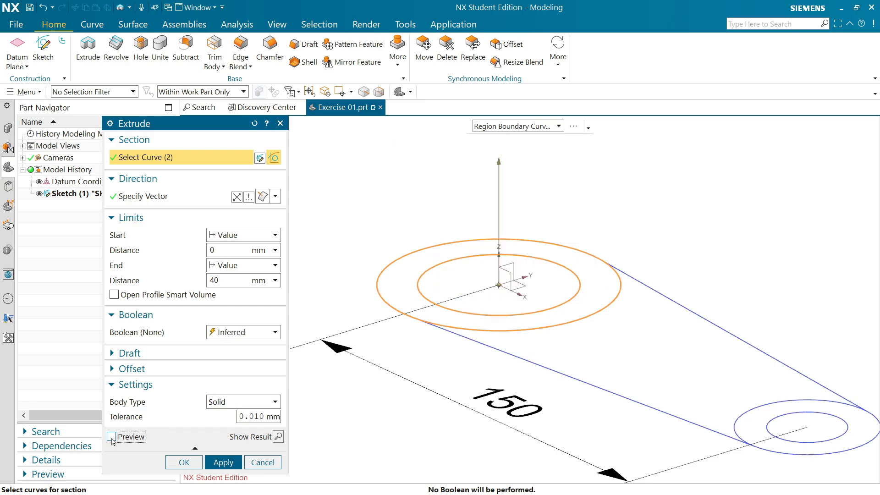
click(112, 437)
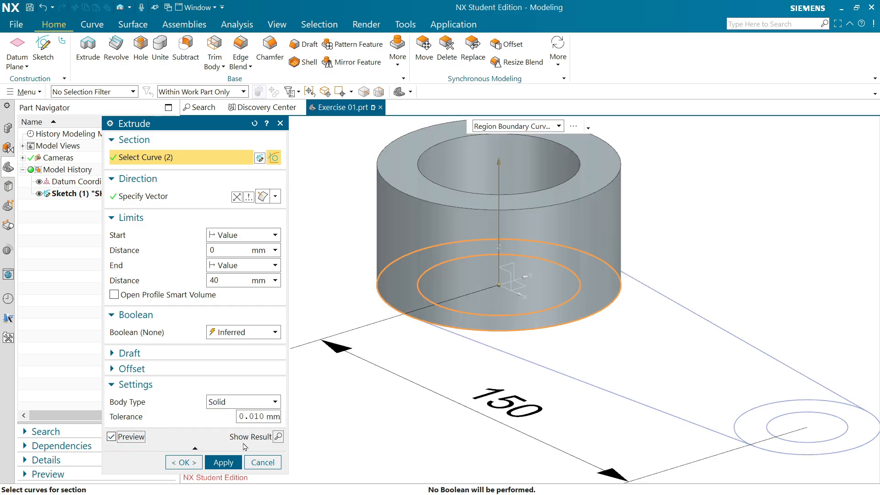
click(220, 464)
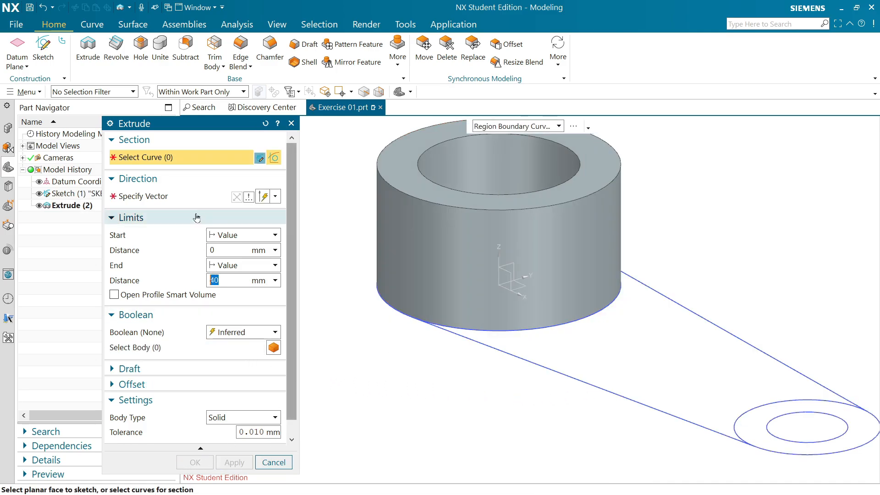
- Extrude the arm region between the two bosses 20 mm upward and unite it with the ring body
click(642, 372)
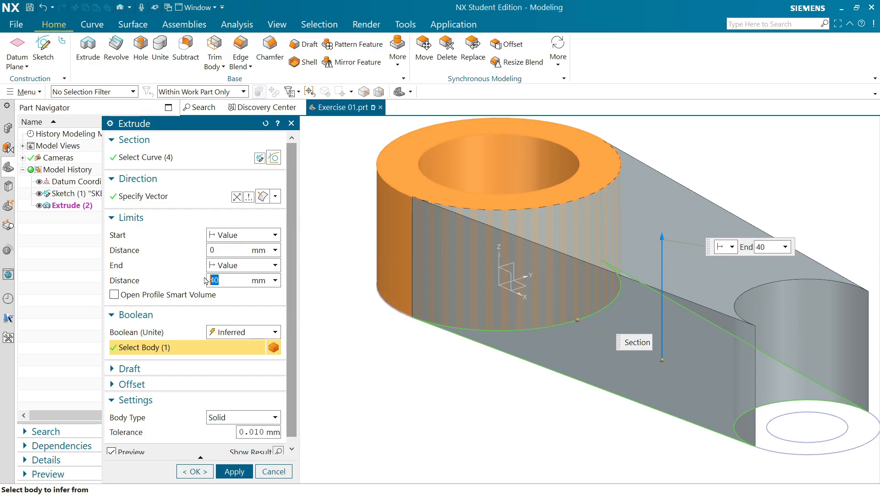
text(20)
key(Return)
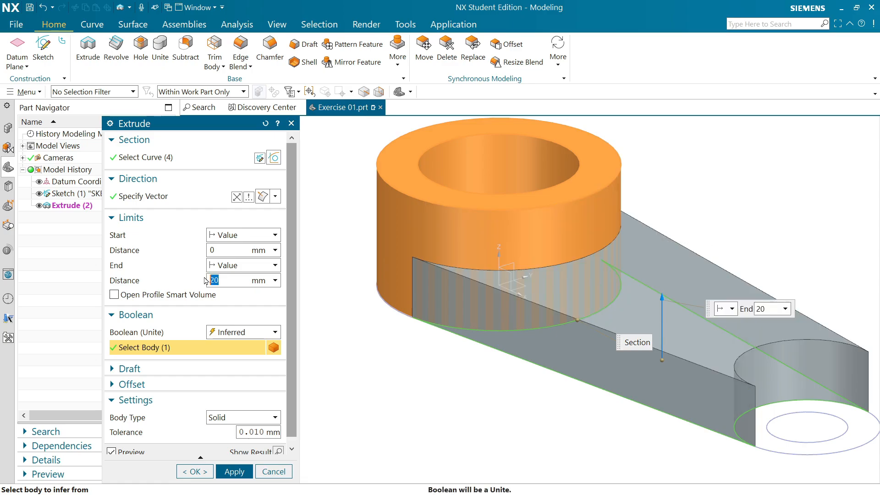
click(275, 332)
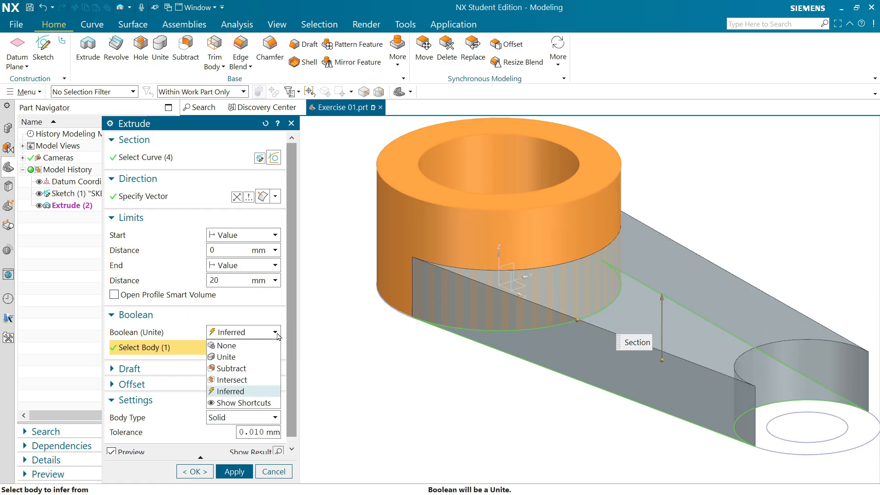
click(227, 356)
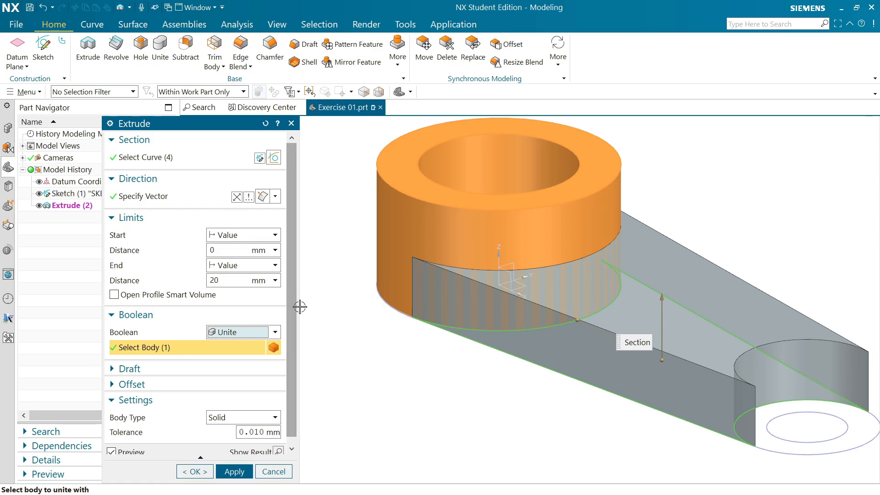
click(234, 470)
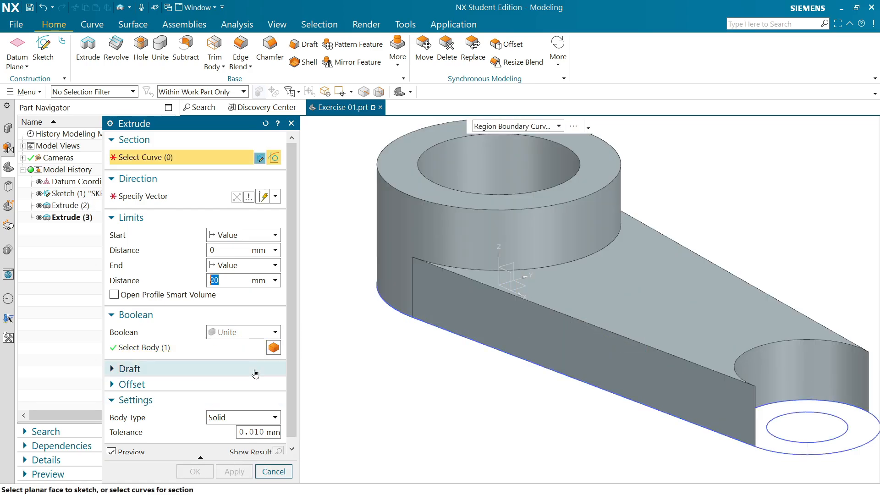
- Select the ring between the 45 mm and 25 mm circles for extrusion from -20 mm to 40 mm
scroll(403, 344, up, 3)
scroll(403, 345, down, 6)
scroll(603, 399, up, 3)
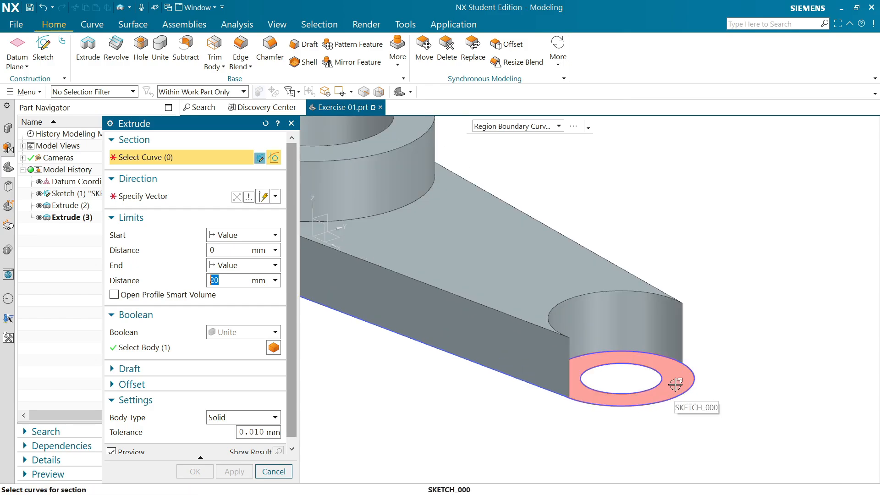
click(675, 384)
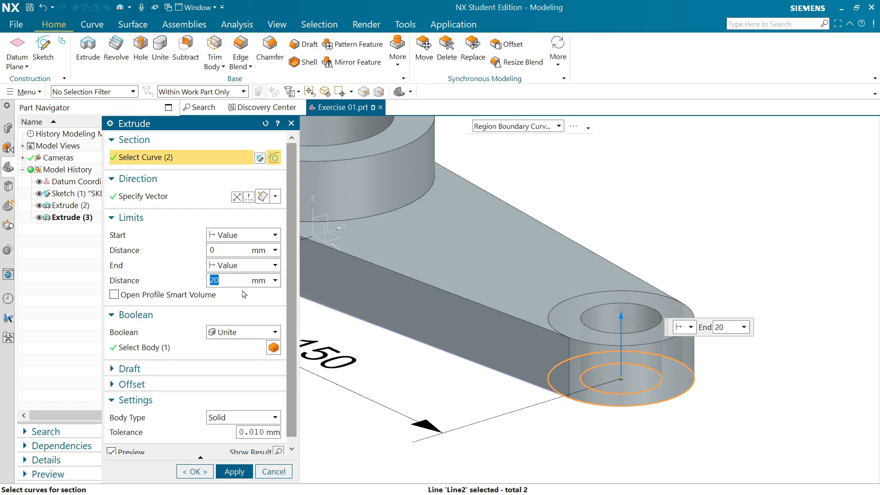
click(220, 248)
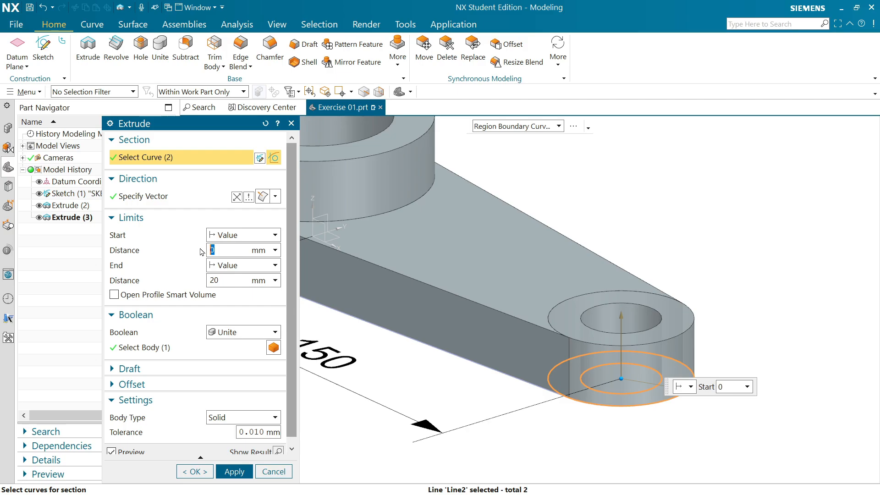
text(-2)
key(Return)
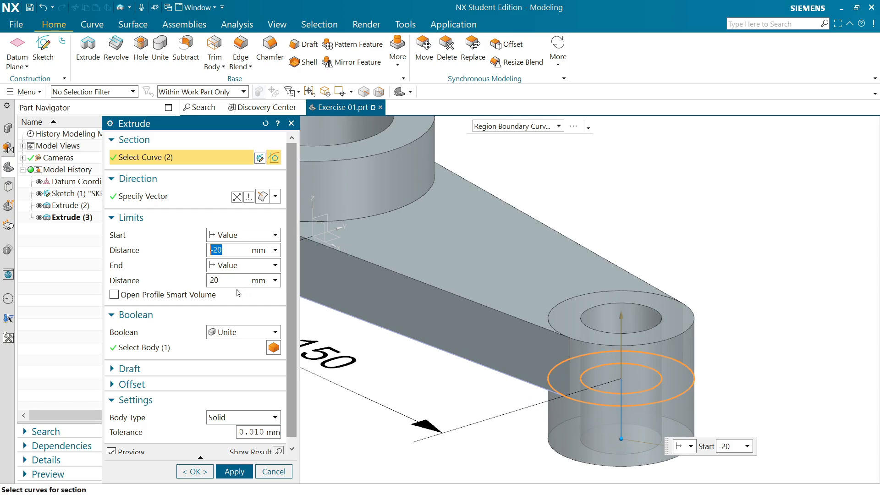
click(225, 280)
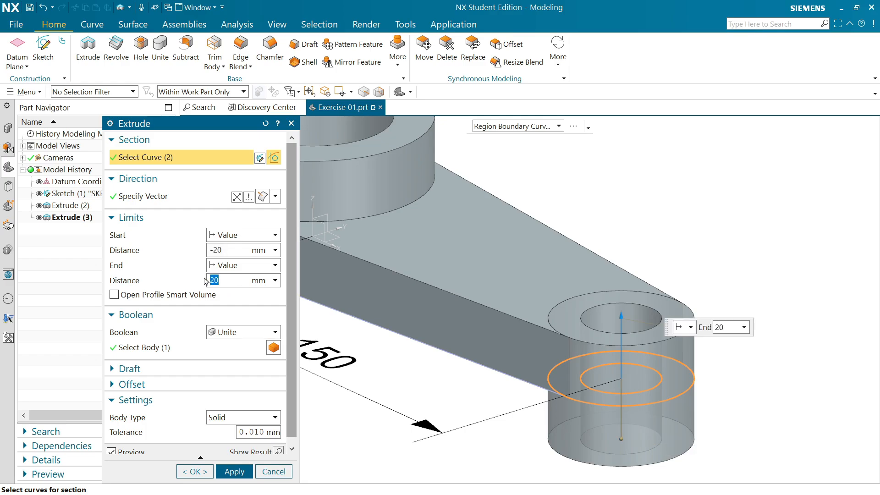
text(40)
key(Return)
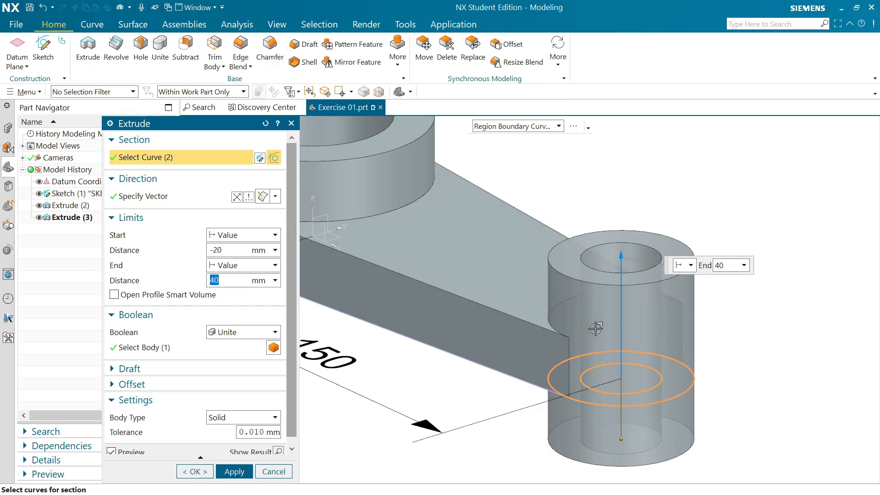
- Keep Unite with the lever arm body as the small boss extrusion's Boolean and finish the extrusion
click(238, 336)
click(238, 335)
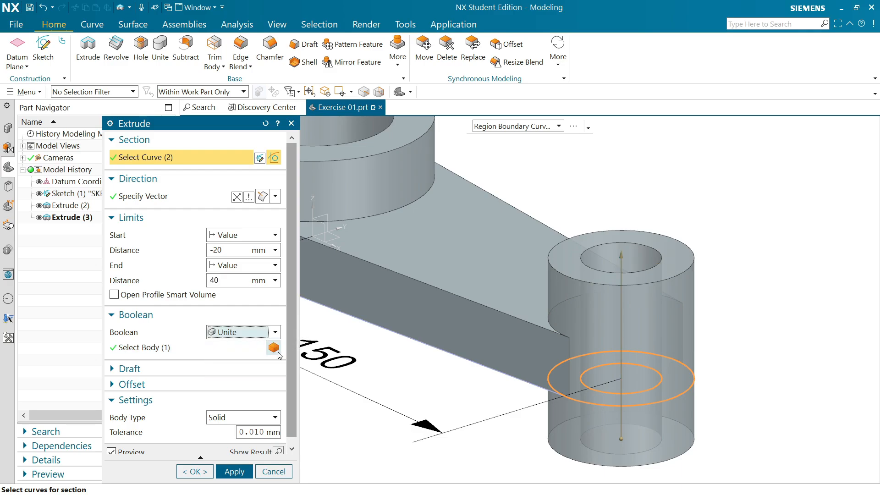
click(273, 348)
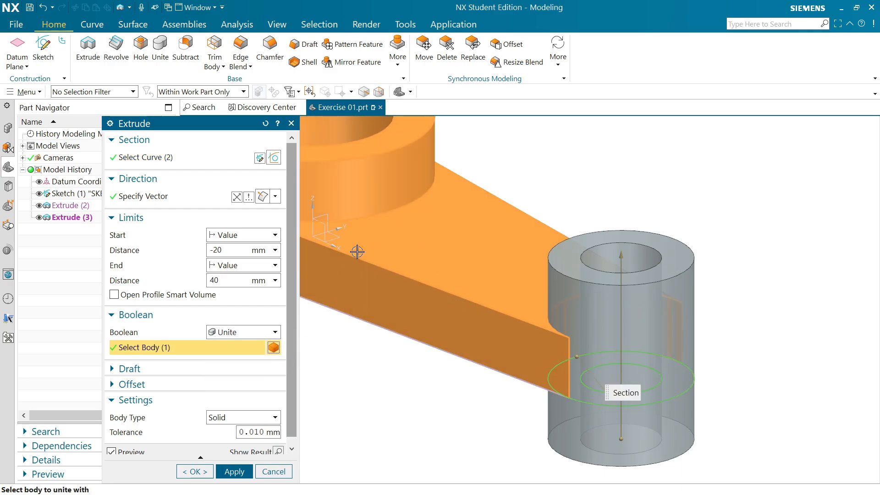
click(194, 472)
- Inspect the small boss on the model and switch to the Exercise 1 drawing in the image viewer
scroll(449, 407, up, 2)
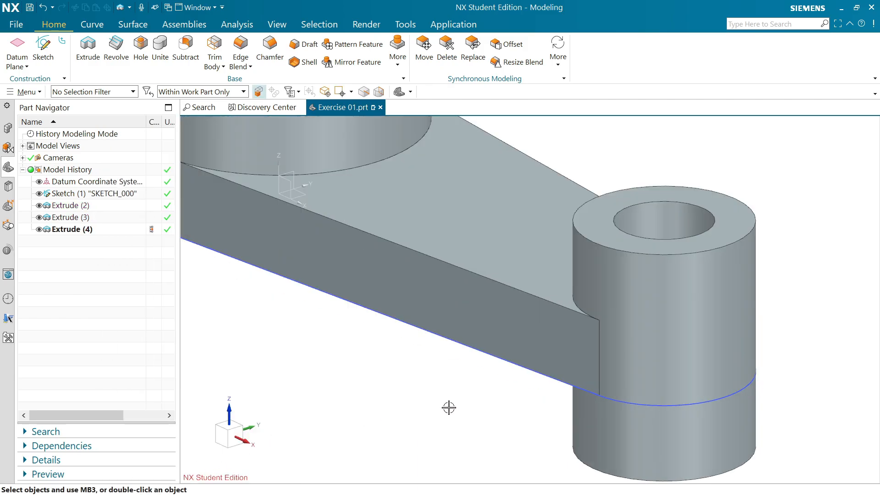
scroll(448, 408, up, 1)
scroll(448, 407, down, 4)
key(alt+Tab)
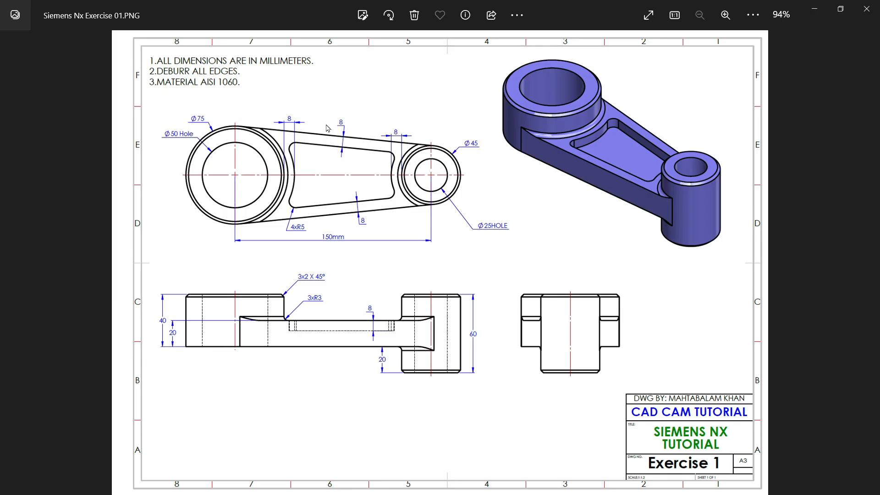
- Examine the arm pocket's wall offsets, corner radii and depth on the Exercise 1 drawing, and switch back to NX
scroll(328, 123, up, 3)
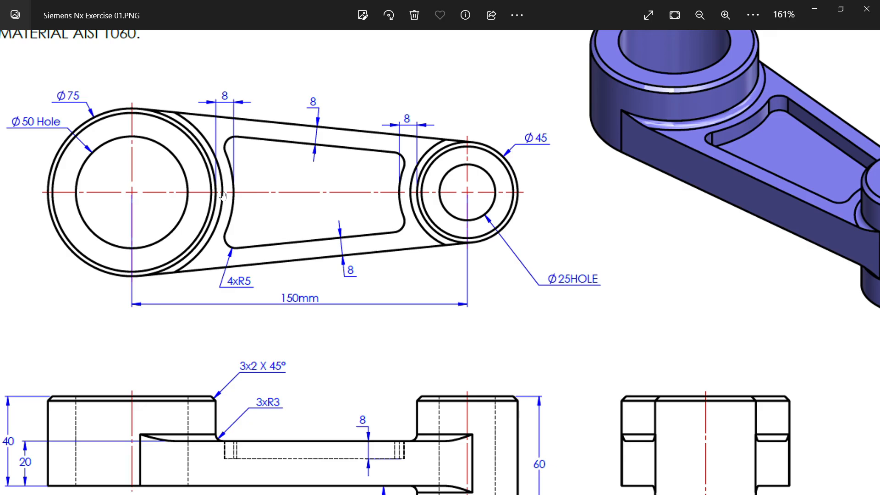
drag(352, 321, 353, 200)
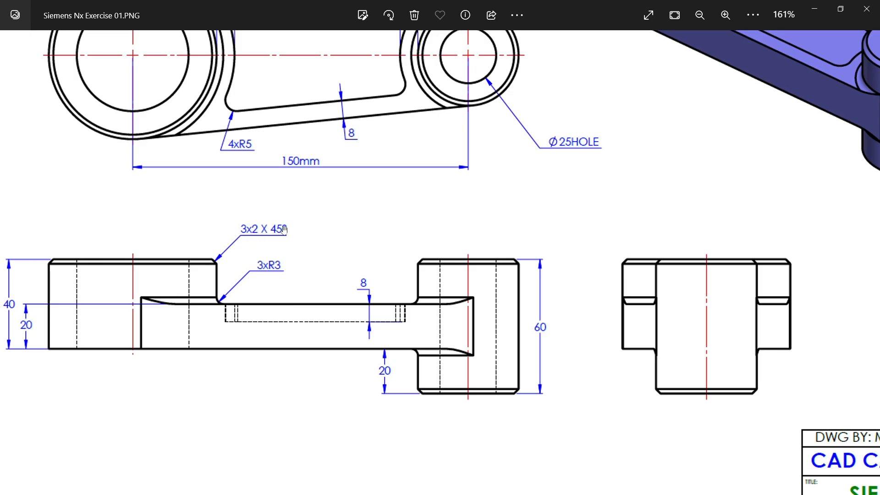
drag(430, 184, 442, 296)
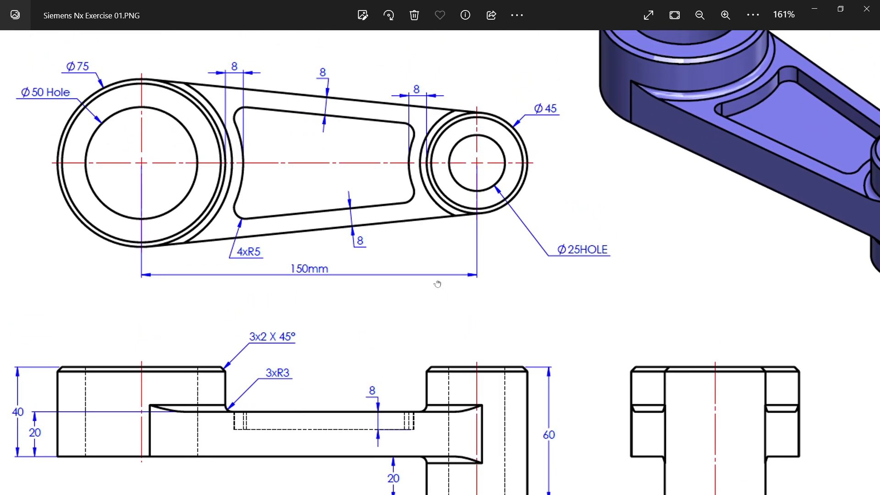
scroll(438, 284, down, 5)
click(814, 9)
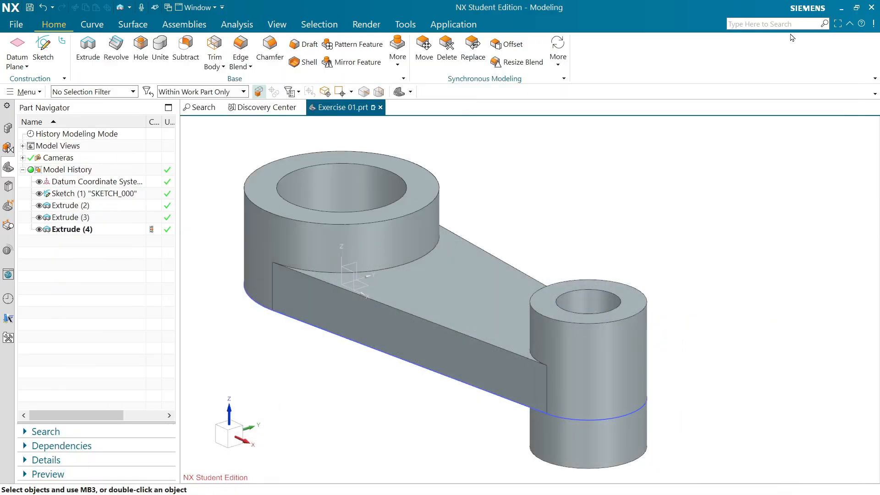
- Limit selection to faces and start a new sketch on the top face of the arm between the bosses
click(126, 93)
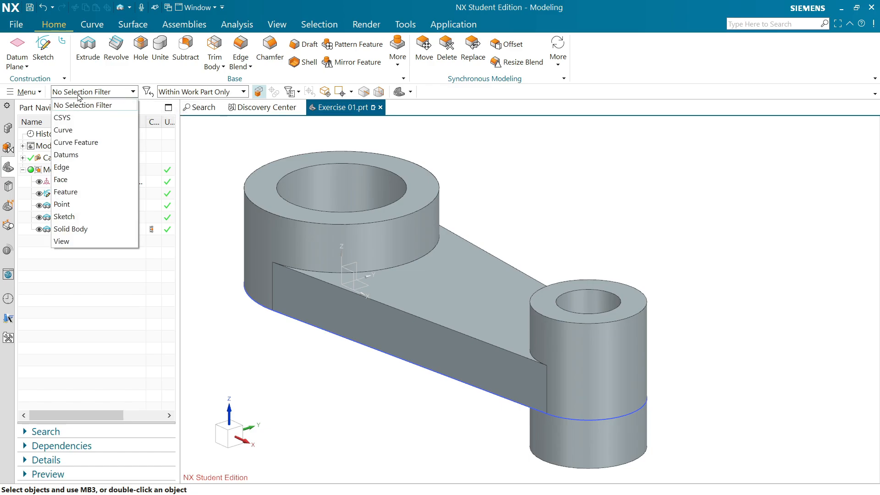
click(64, 179)
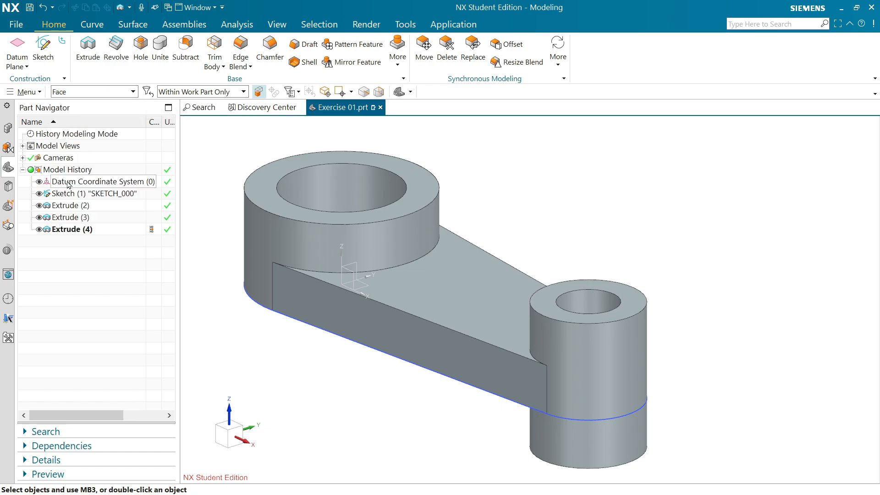
click(460, 280)
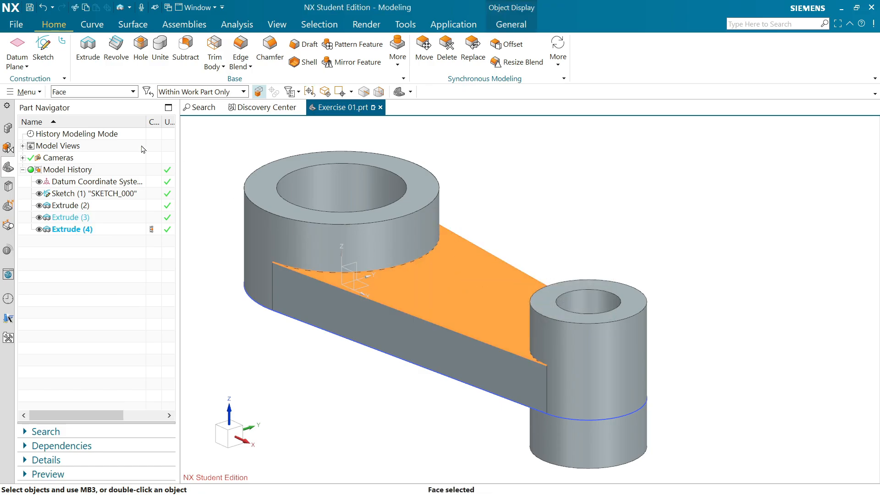
click(42, 46)
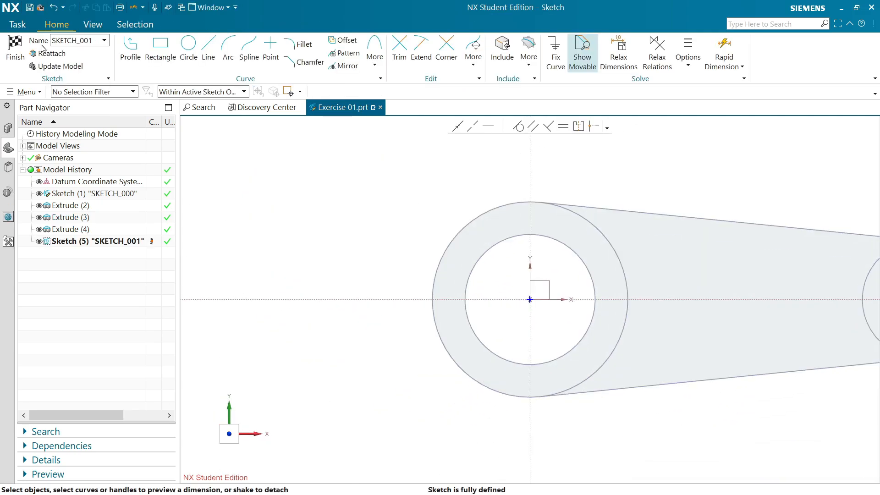
- Project the arm top face's two straight edges and two boss arcs into the sketch with Project Curve
scroll(633, 299, up, 3)
scroll(632, 299, down, 5)
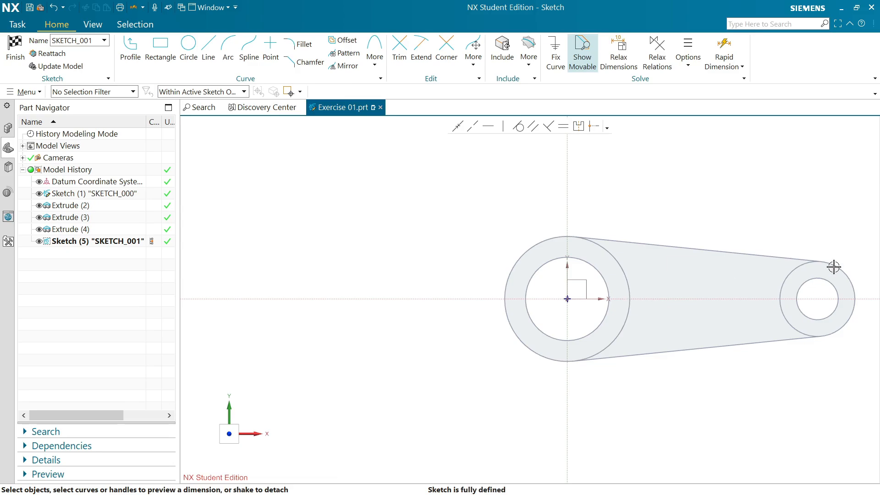
scroll(833, 268, up, 1)
click(529, 69)
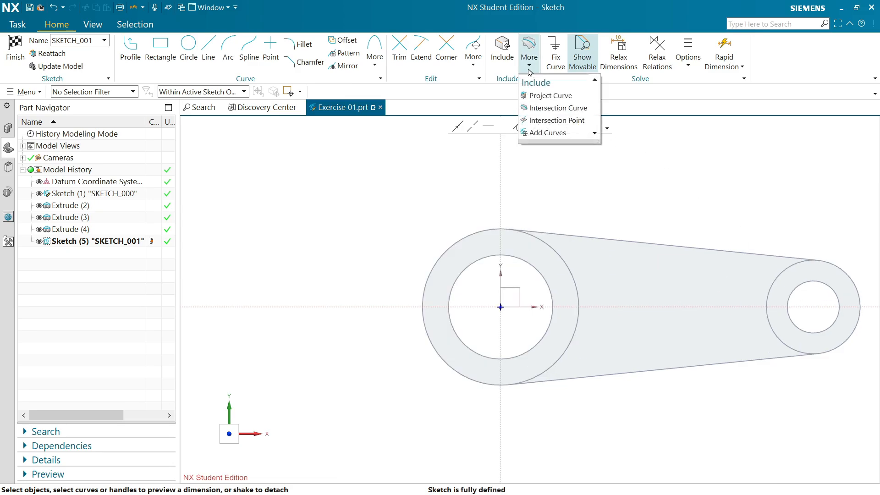
click(542, 98)
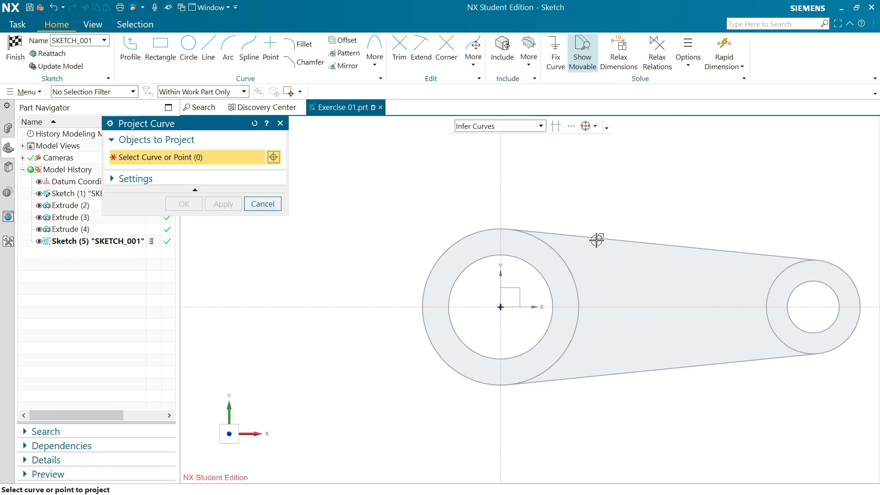
middle_drag(578, 212, 591, 166)
click(600, 347)
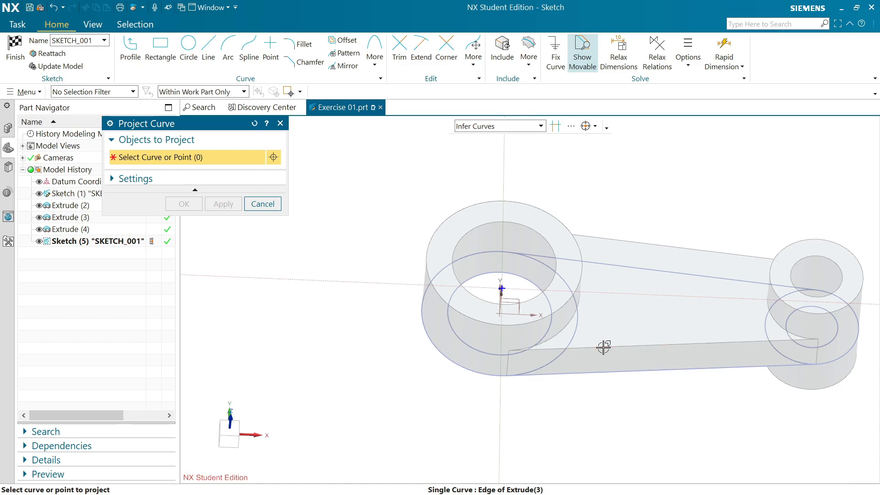
click(650, 248)
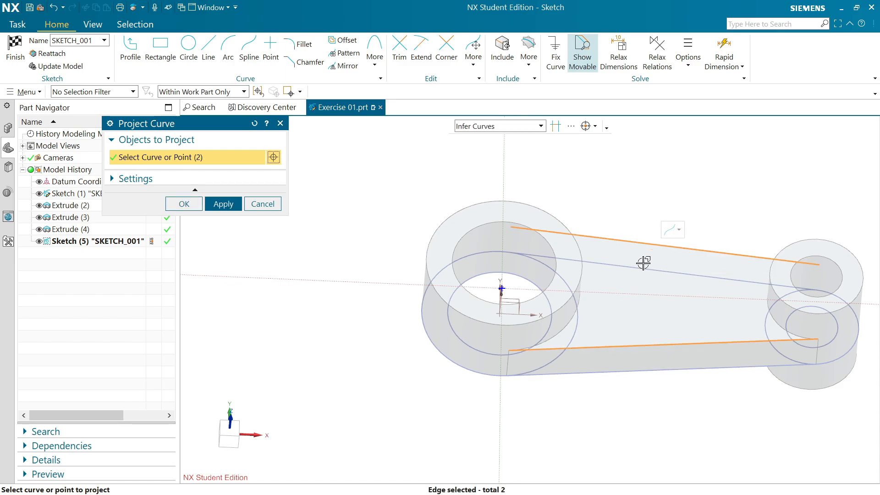
click(573, 315)
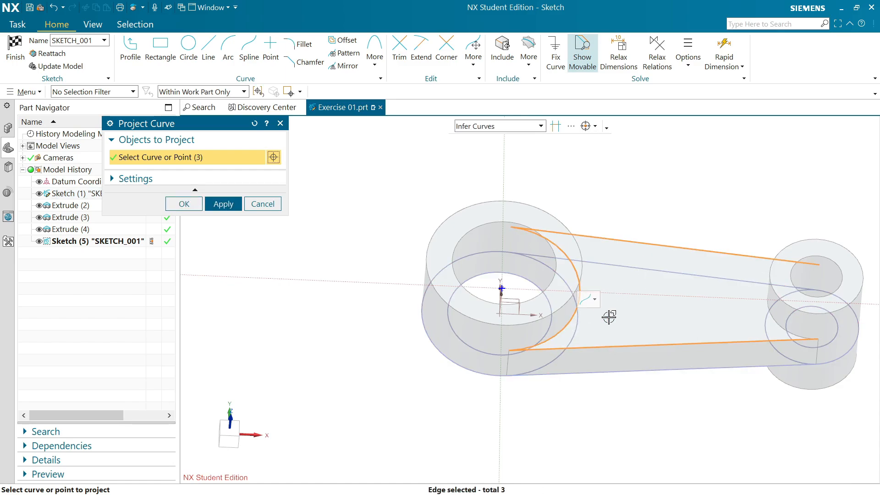
click(778, 321)
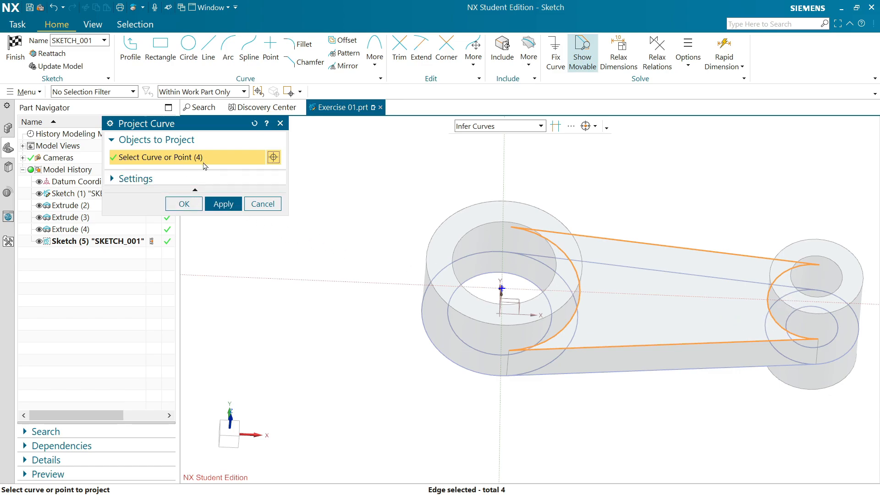
click(184, 205)
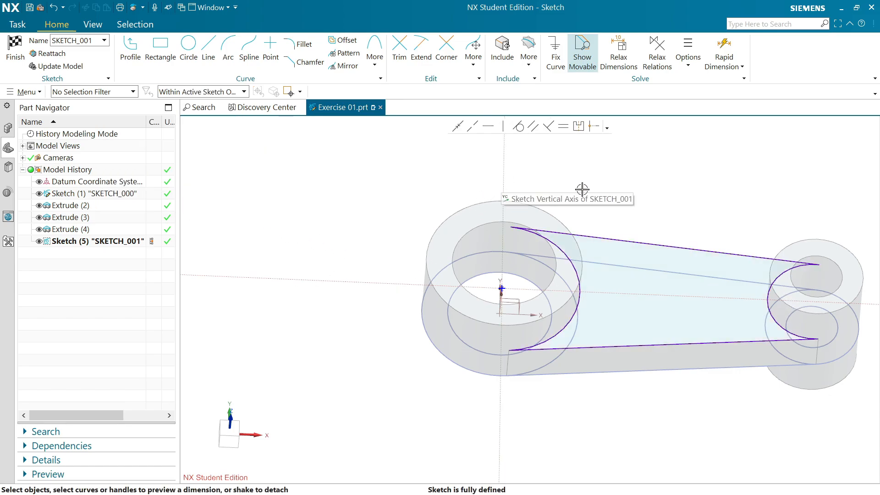
- Orient the view to the sketch and offset the connected projected outline inward with a distance of -8 mm, without a persistent relation
right_click(615, 178)
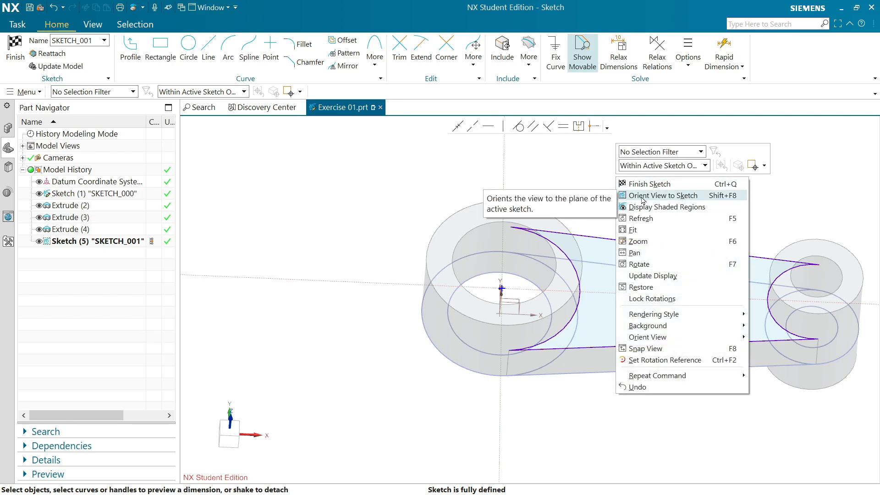
click(643, 200)
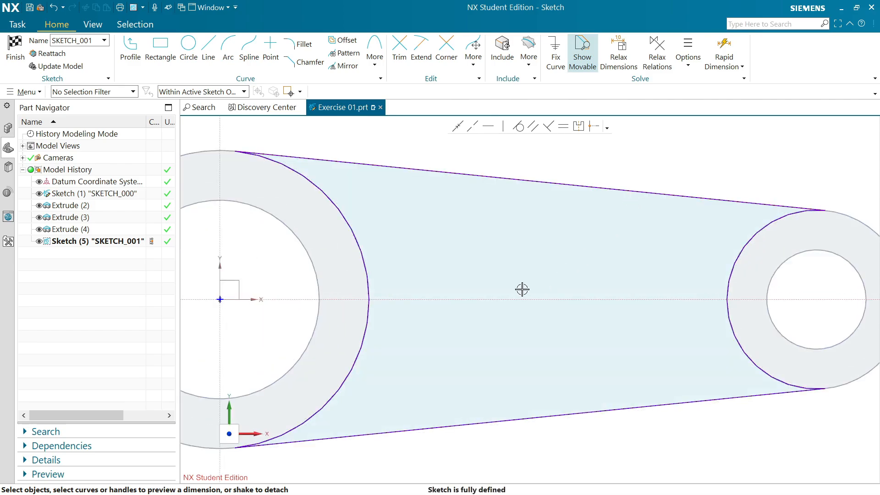
scroll(497, 299, up, 1)
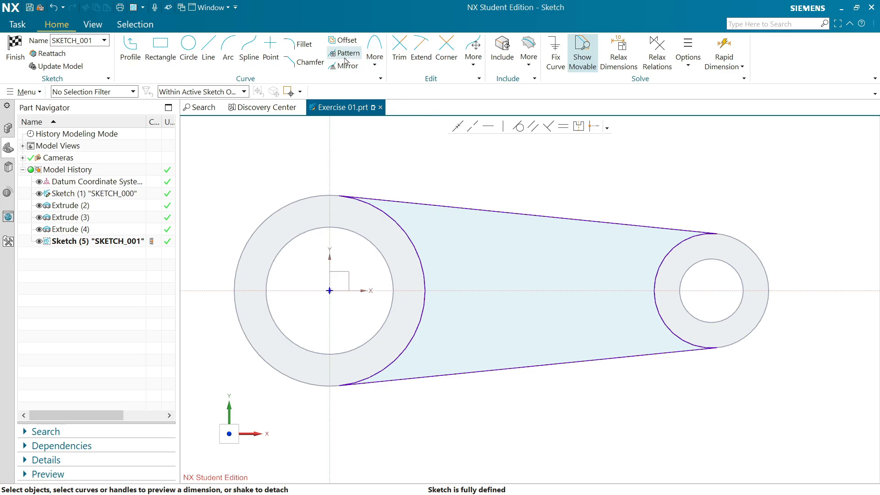
click(345, 42)
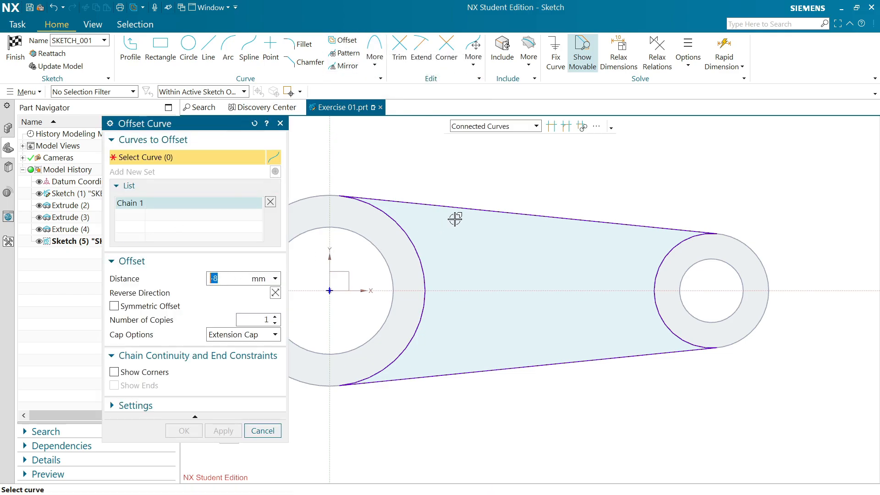
click(473, 208)
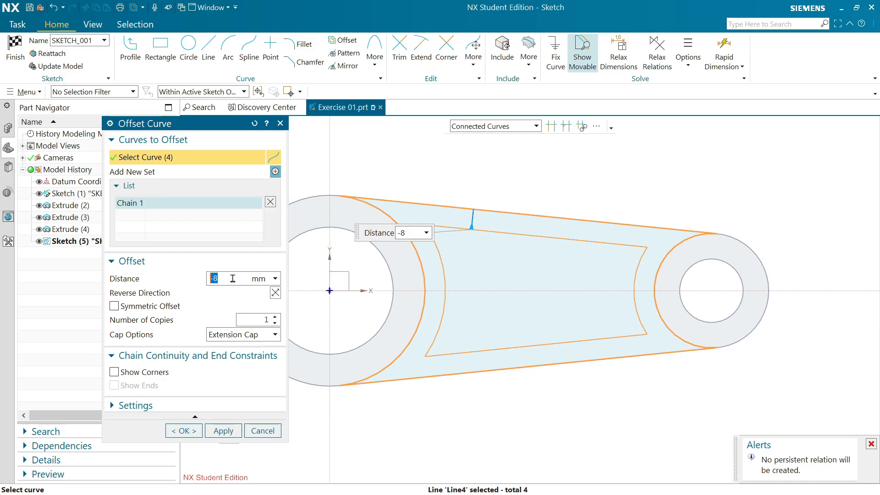
click(275, 293)
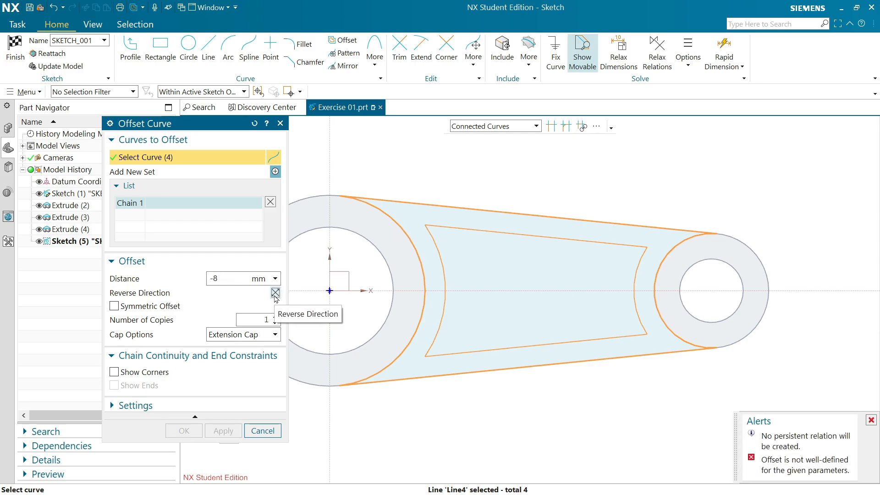
click(275, 293)
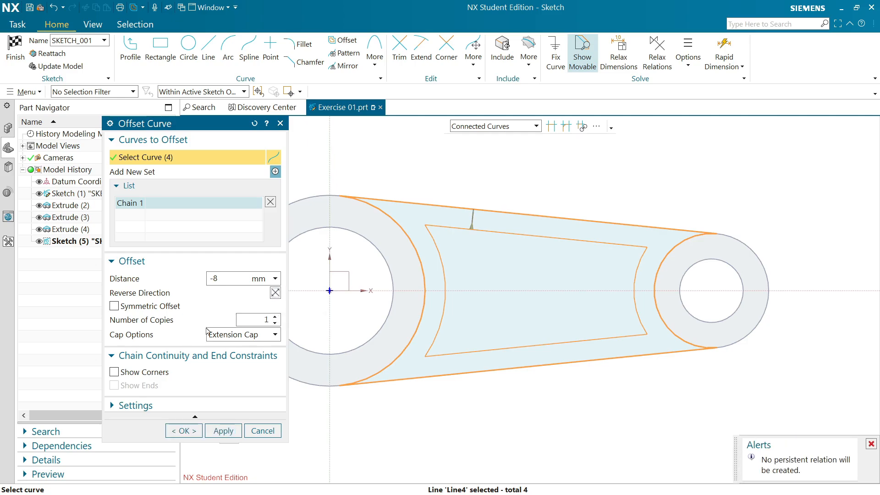
click(112, 403)
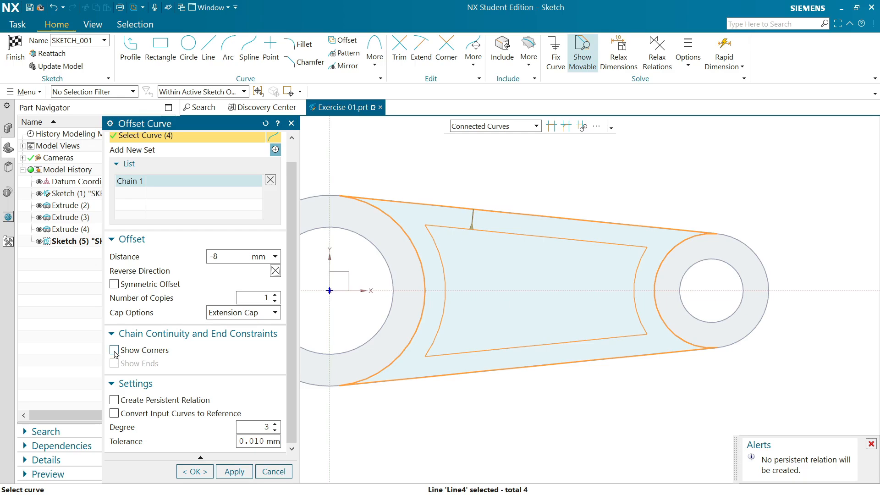
click(195, 472)
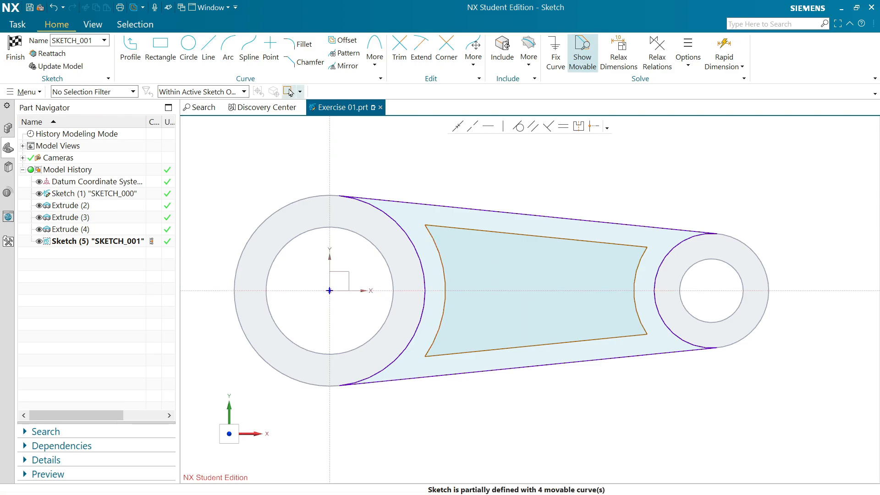
- Round all four corners of the inner offset outline with 5 mm radius sketch fillets
click(307, 48)
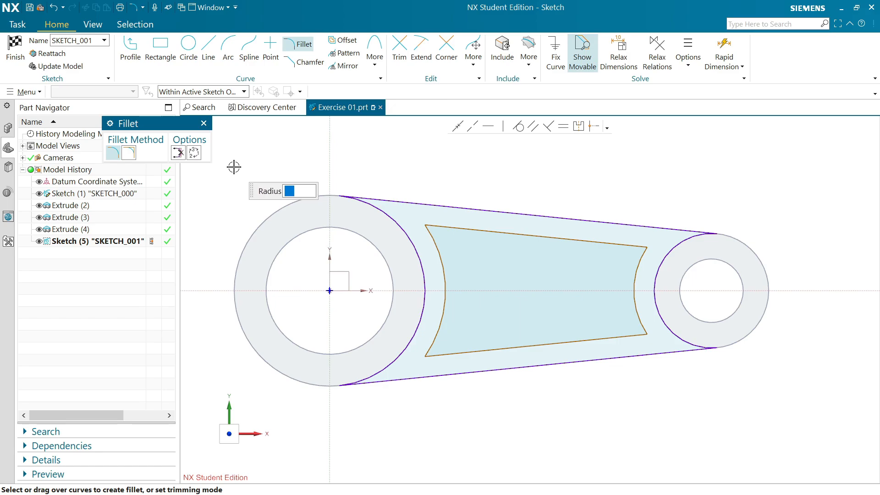
text(5)
click(428, 226)
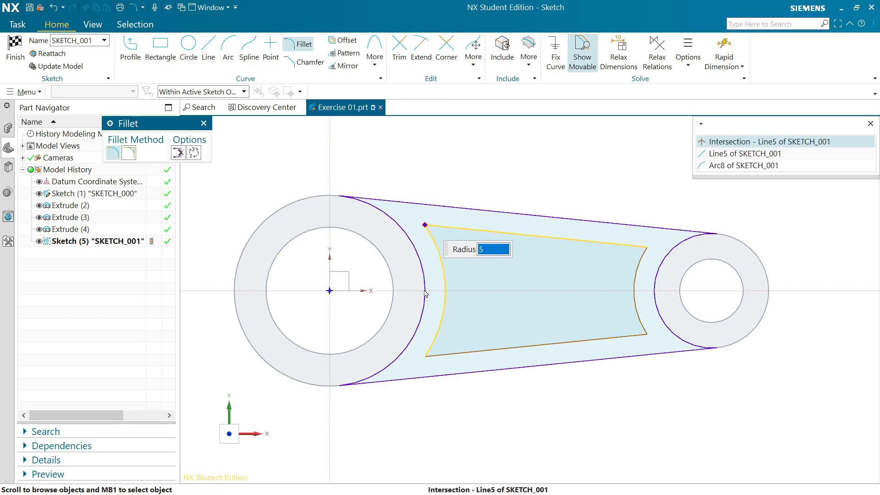
click(732, 143)
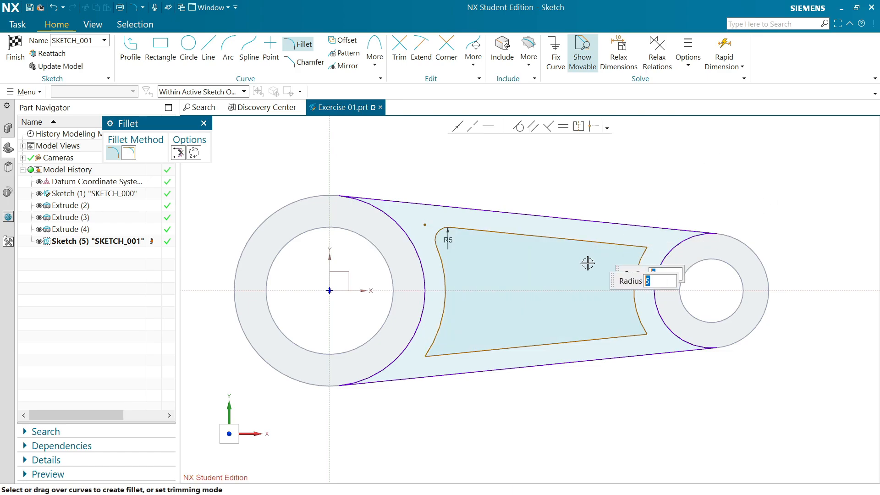
click(426, 355)
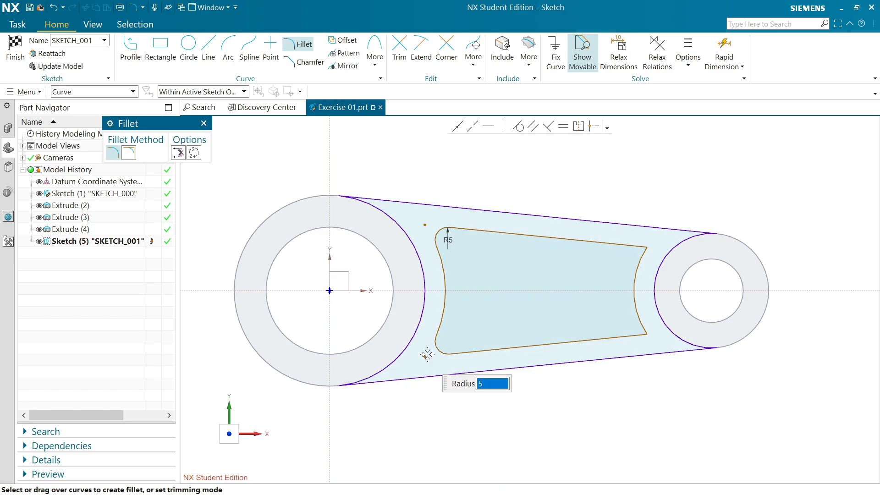
click(646, 334)
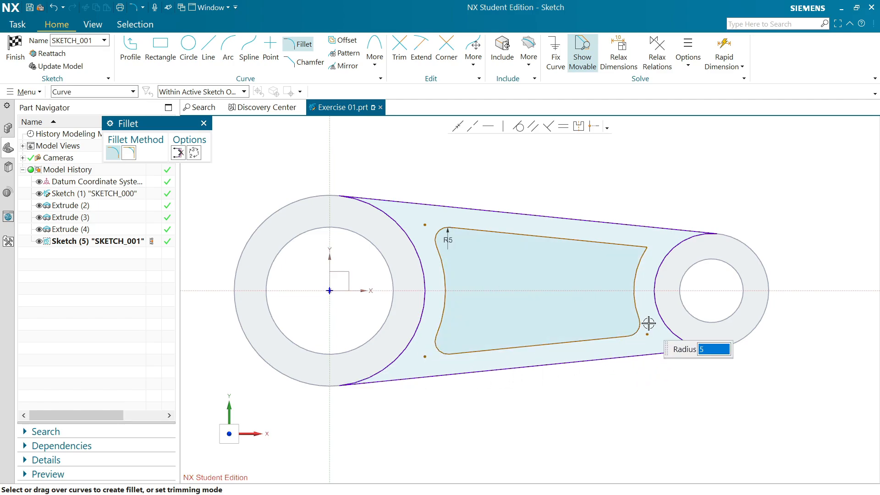
click(648, 247)
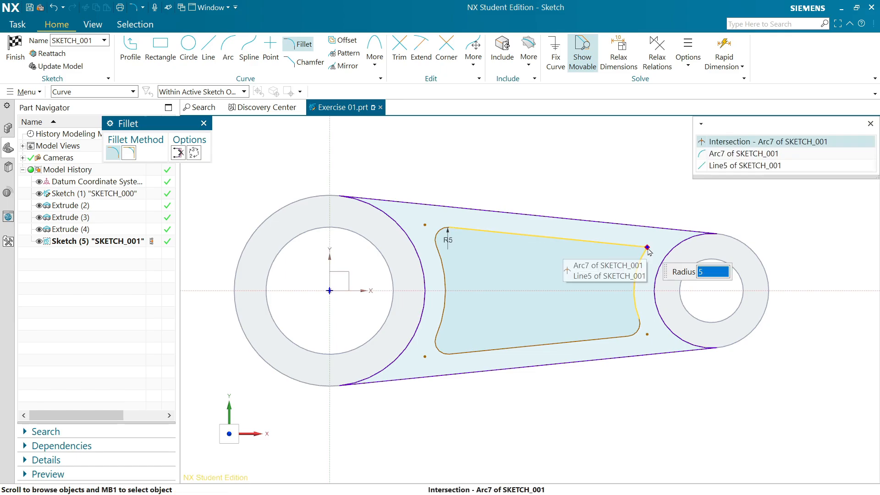
click(719, 141)
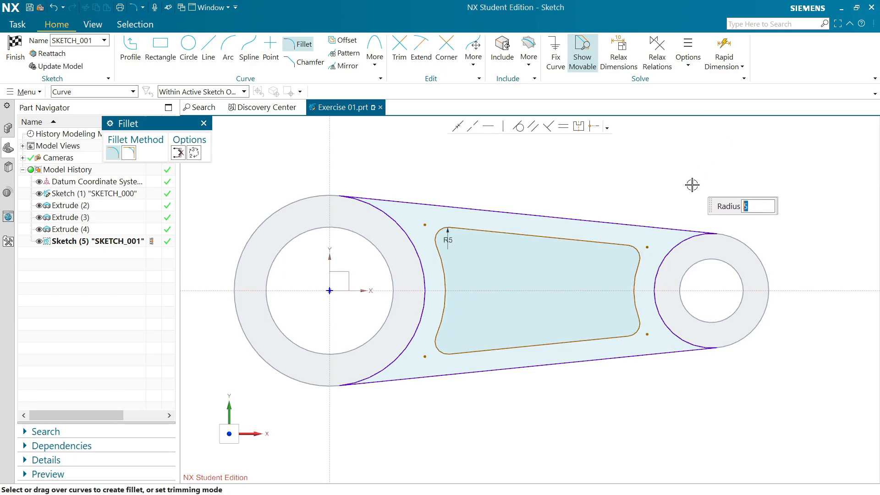
right_click(633, 182)
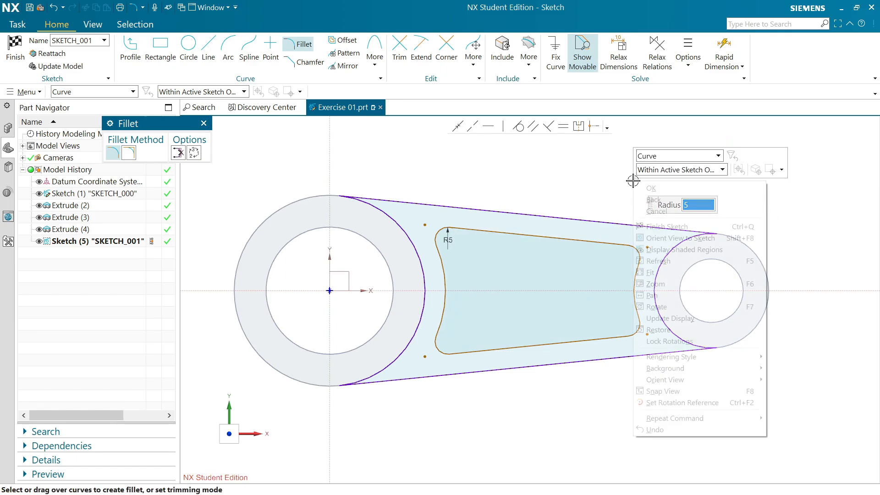
click(654, 186)
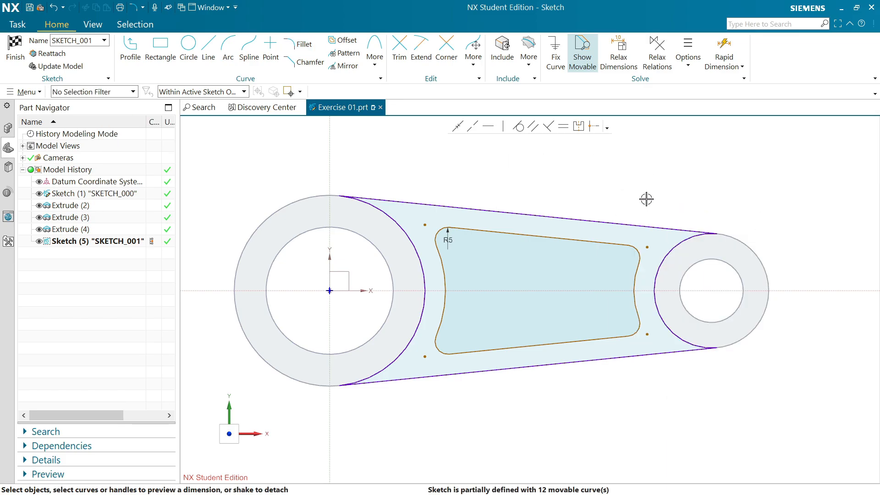
mouse_move(662, 183)
middle_down()
mouse_move(670, 141)
mouse_move(659, 140)
mouse_move(551, 171)
middle_up()
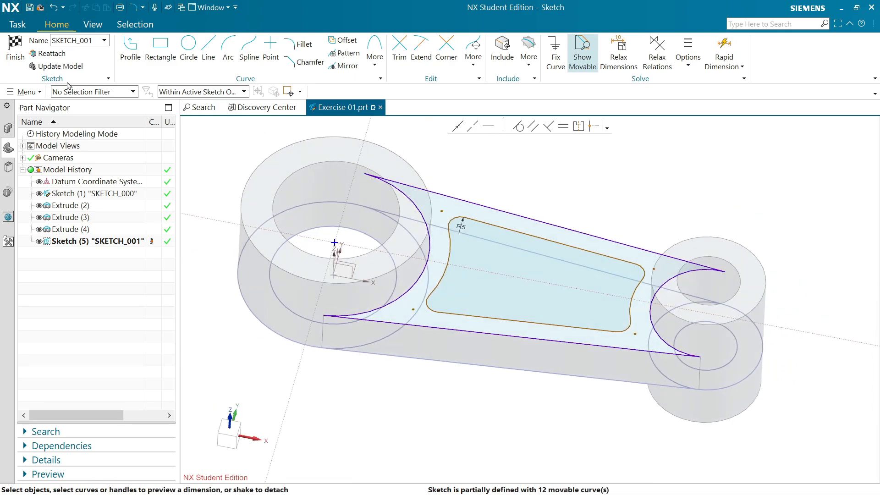
- Finish the sketch of the arm's pocket outline
click(16, 53)
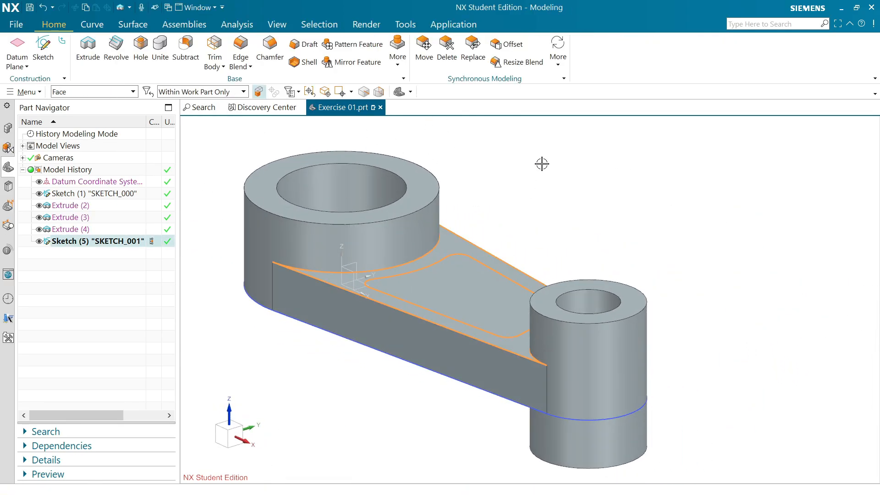
click(543, 160)
mouse_move(556, 196)
middle_down()
mouse_move(573, 188)
mouse_move(583, 206)
mouse_move(577, 200)
middle_up()
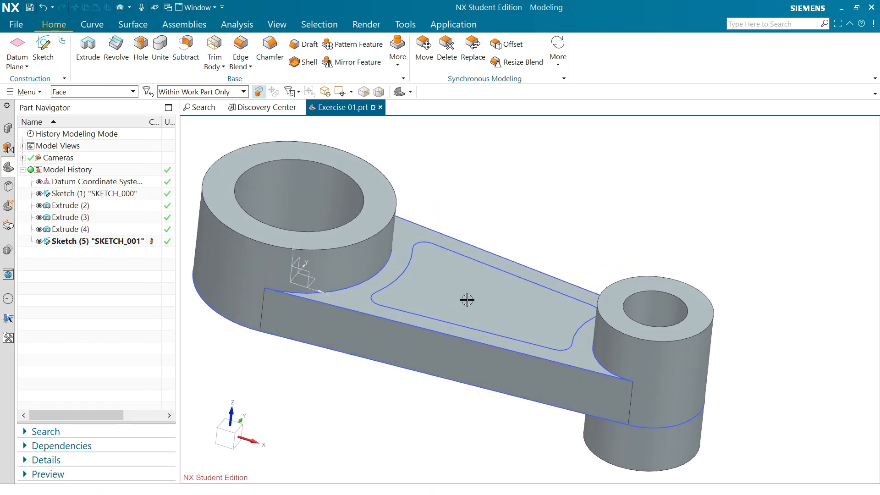
- Start an extrusion of the rounded inner pocket outline on the arm's top face and set its Boolean to Subtract
click(88, 60)
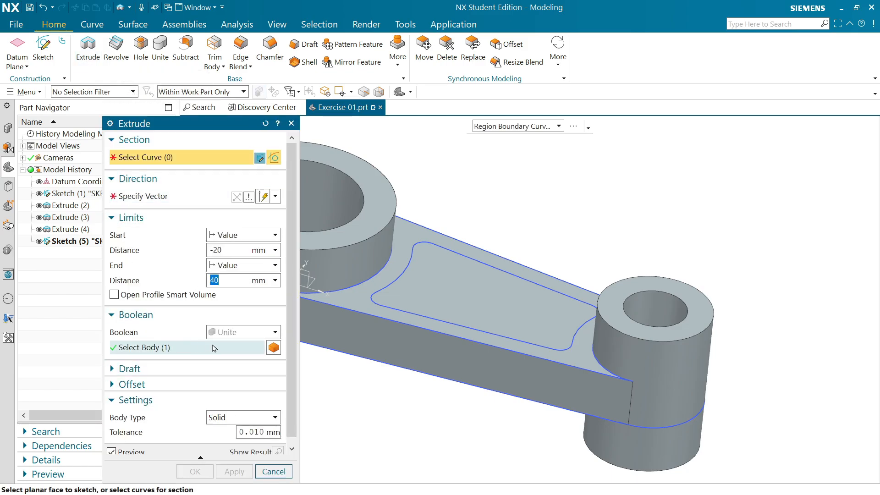
click(252, 331)
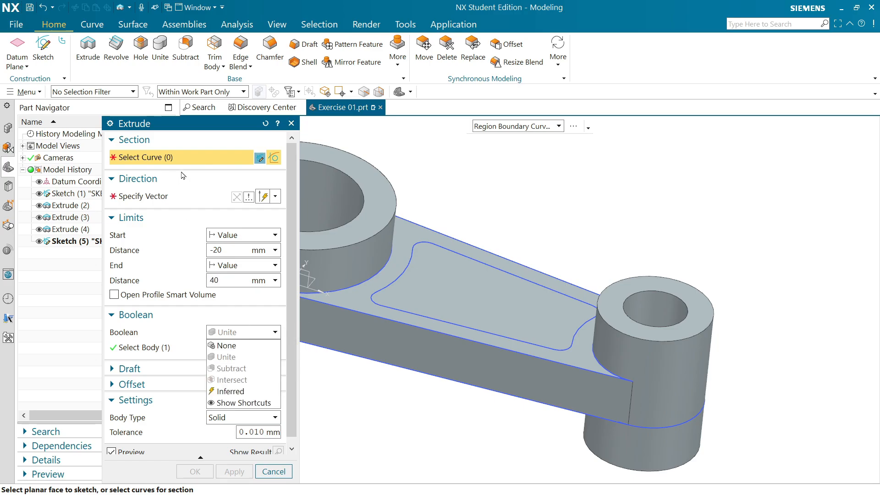
click(180, 156)
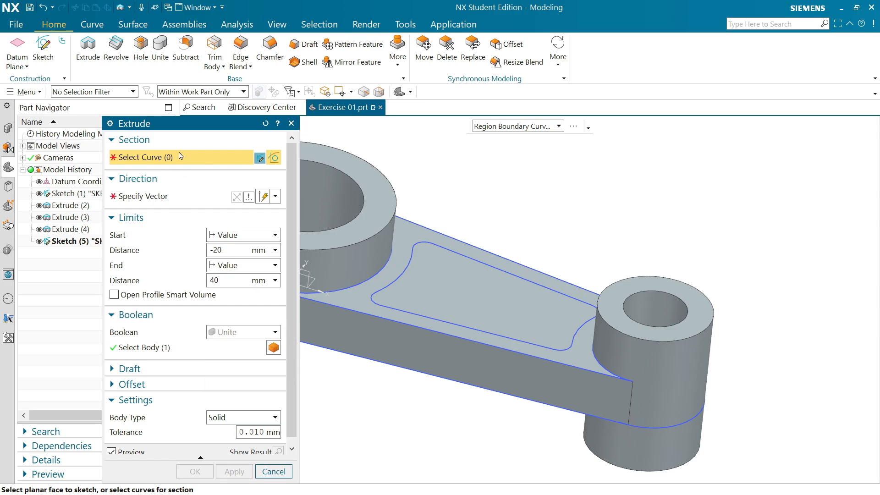
click(467, 299)
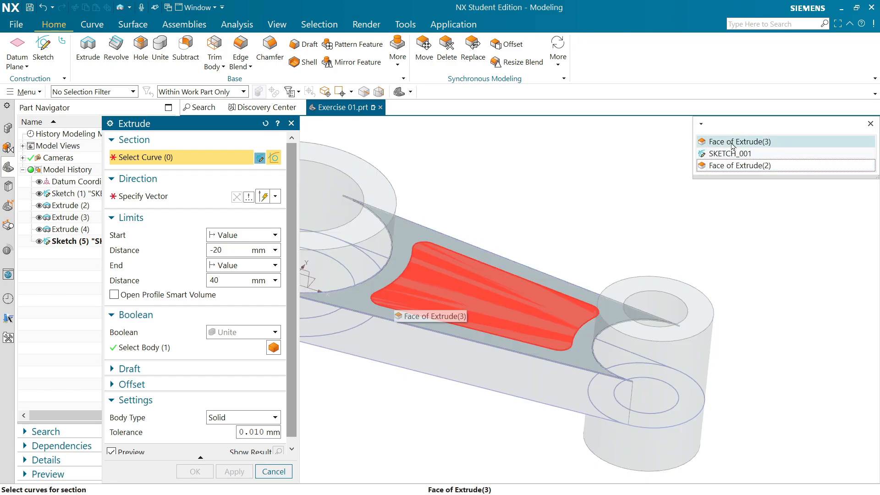
click(733, 142)
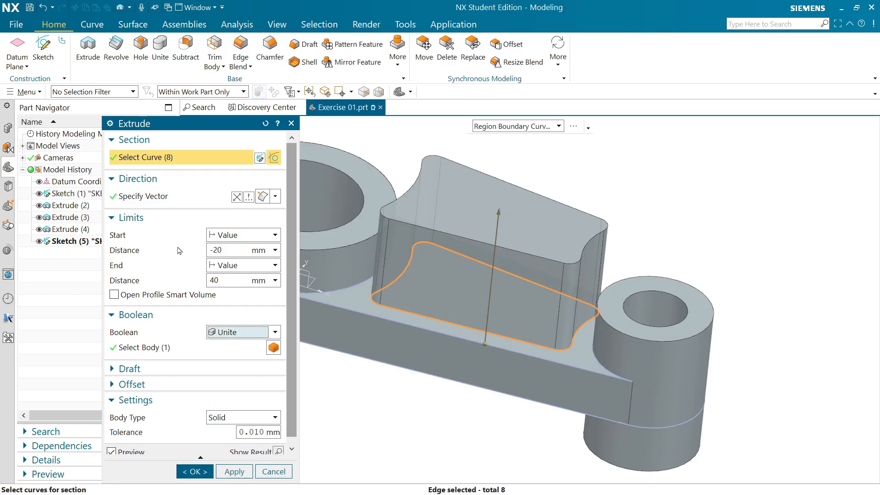
click(263, 335)
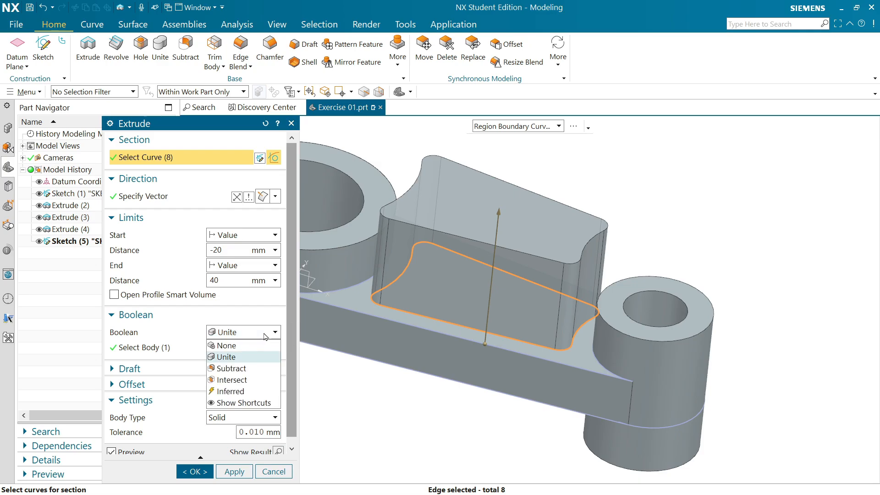
click(231, 369)
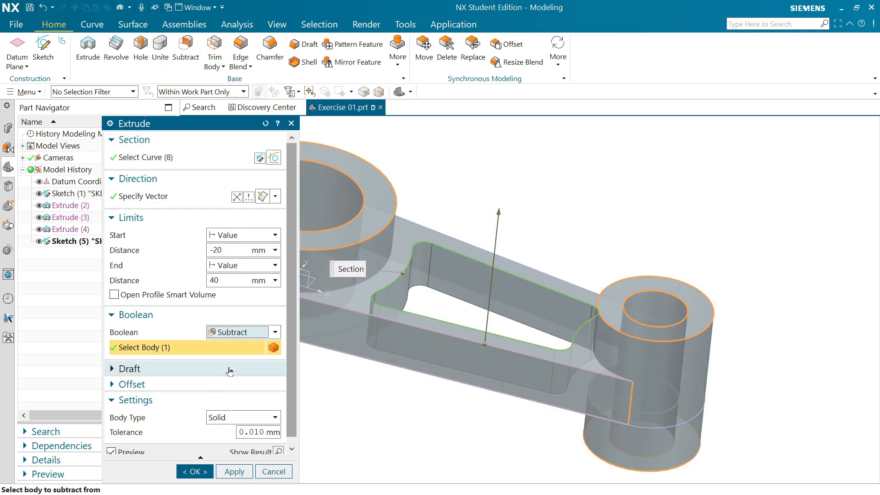
- Cut the pocket into the arm with a start distance of 0 and an end distance of -8 mm
click(228, 250)
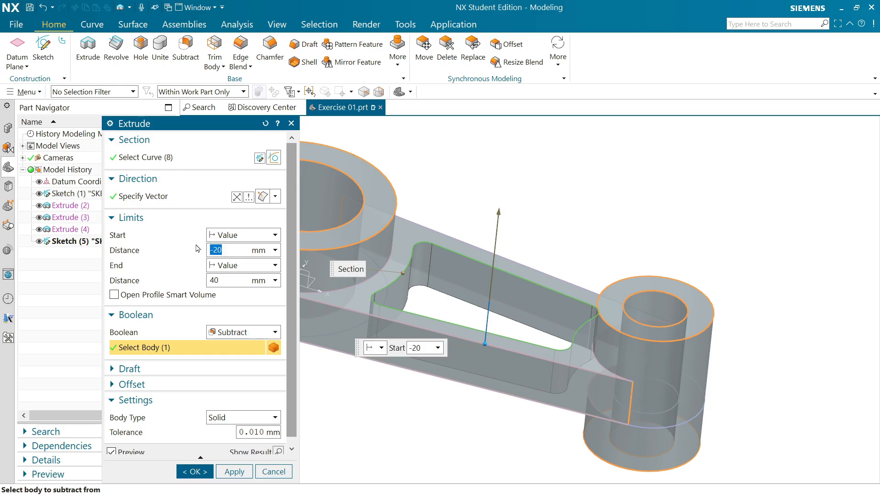
text(0)
click(226, 280)
drag(226, 280, 205, 281)
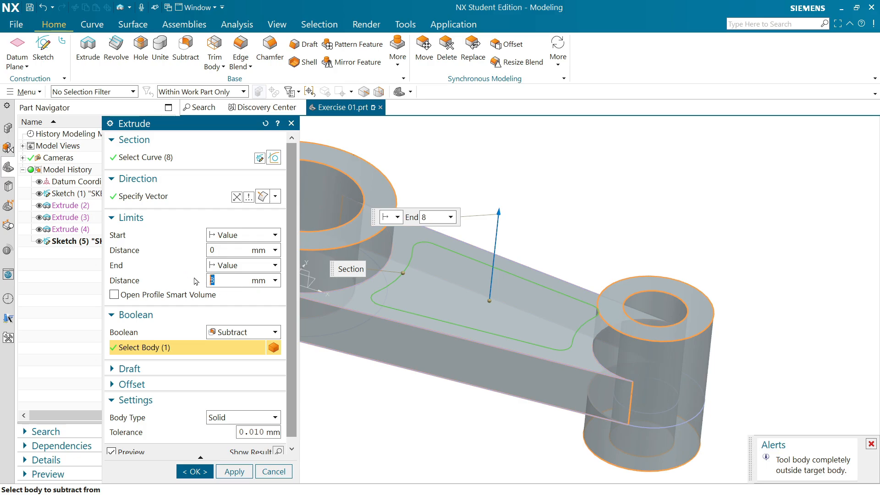
text(-)
key(Return)
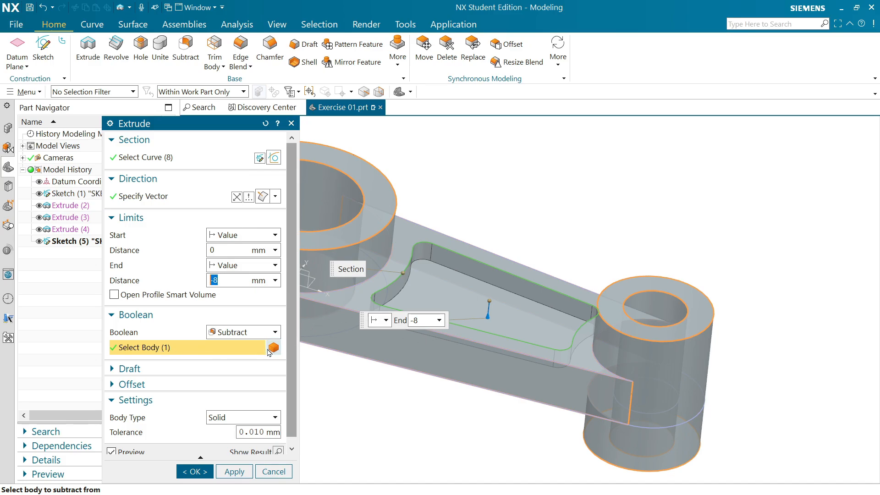
click(249, 352)
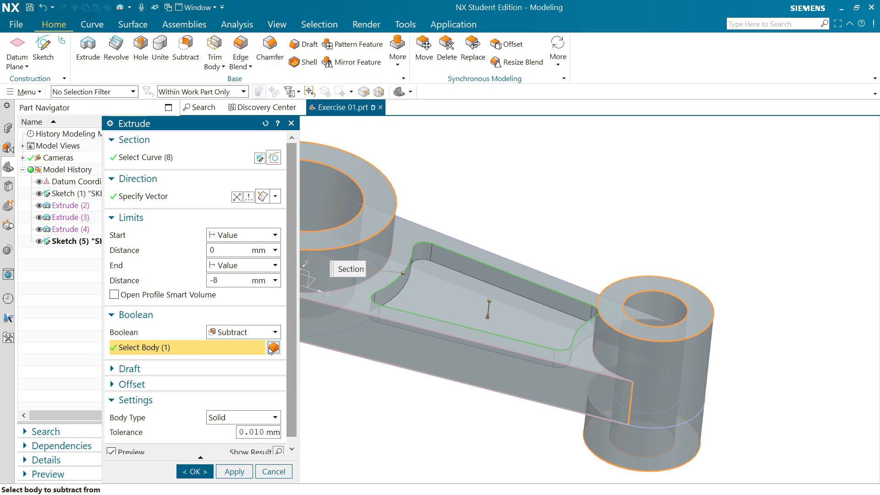
scroll(515, 330, down, 3)
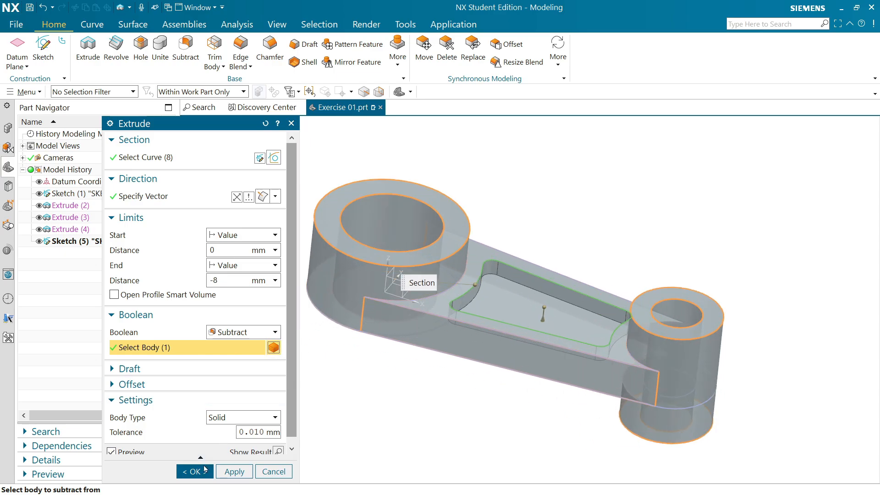
click(194, 471)
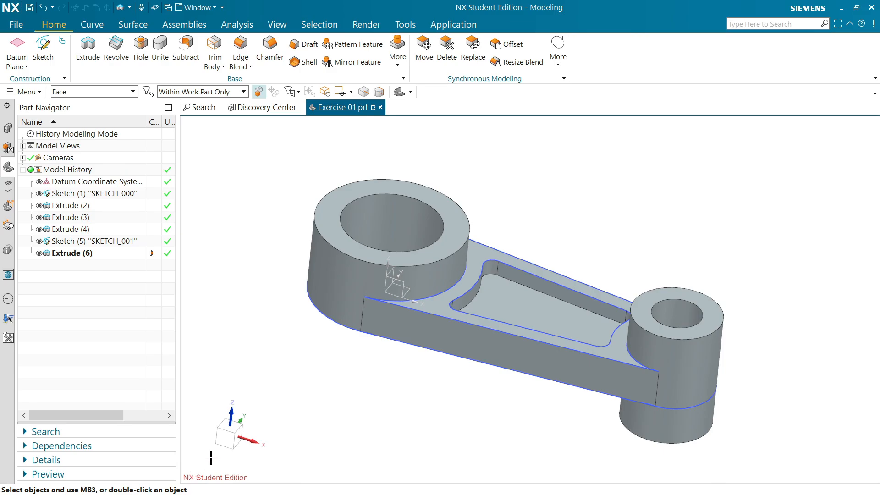
- Hide both sketches, SKETCH_000 and SKETCH_001, and the datum coordinate system
click(39, 241)
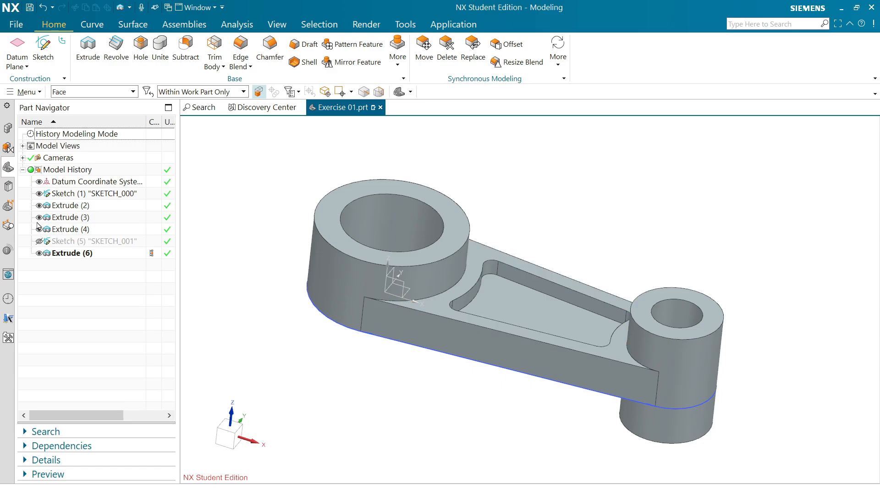
click(39, 193)
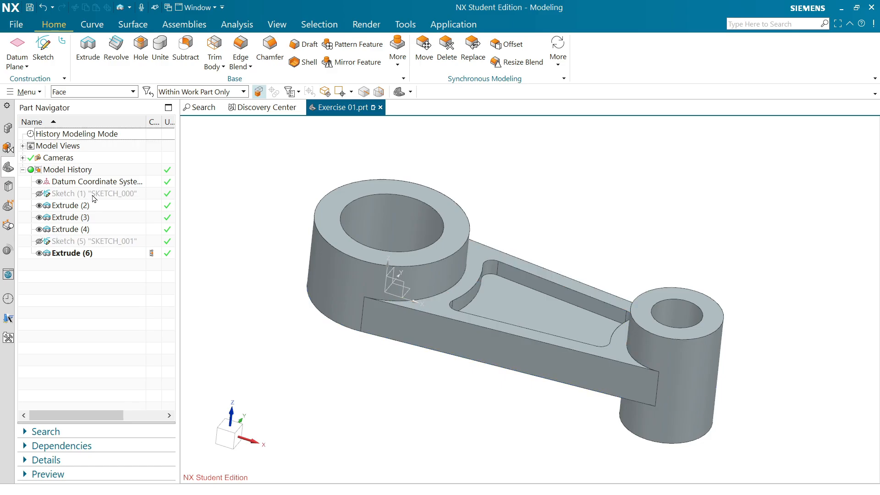
scroll(453, 271, up, 2)
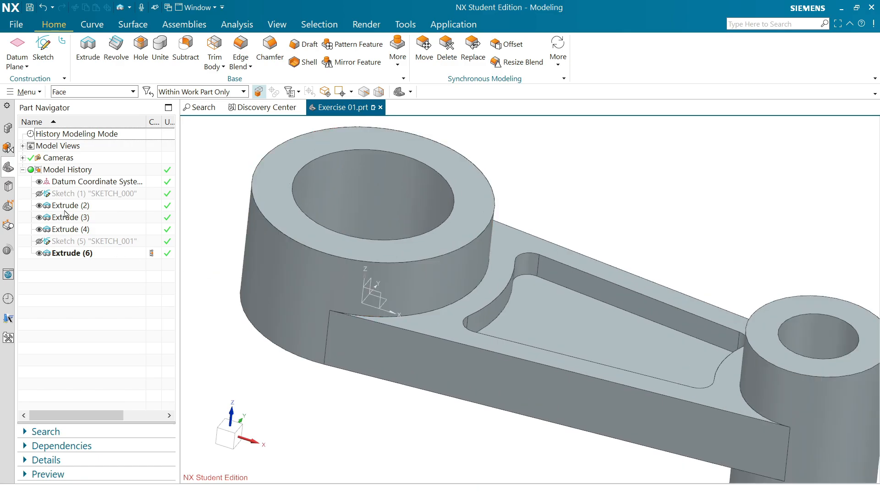
click(39, 182)
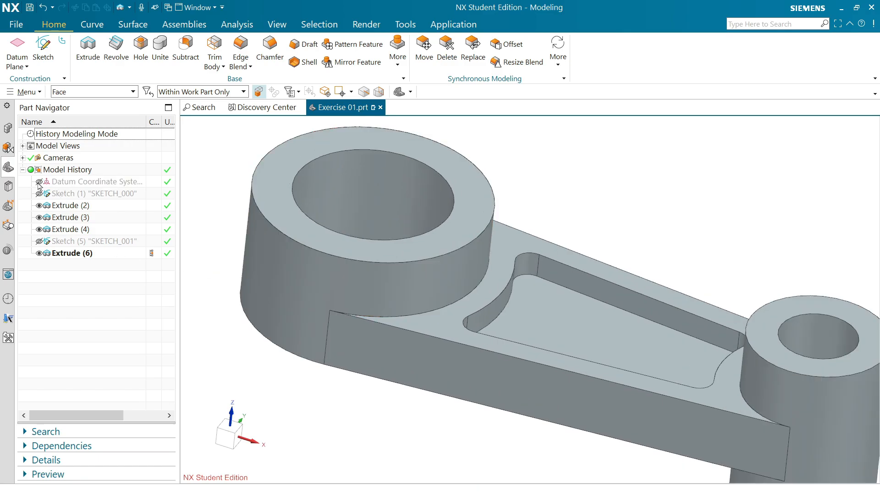
scroll(412, 303, down, 2)
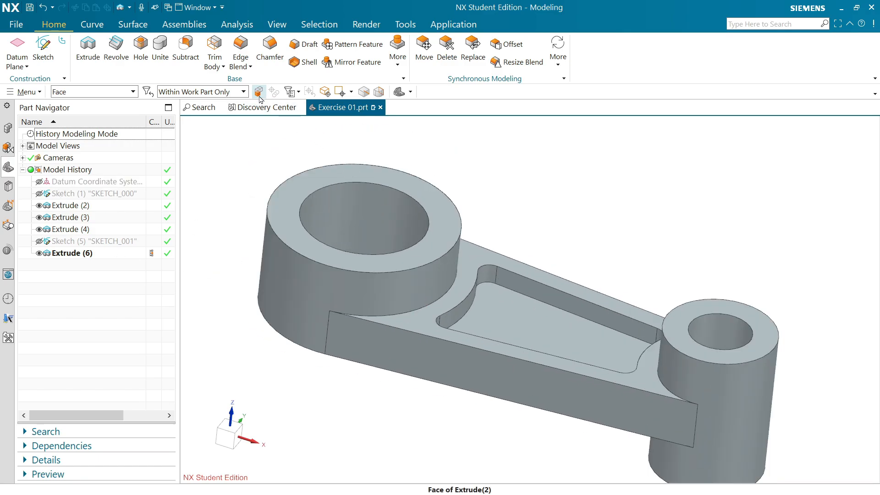
- Set up a 3 mm circular Edge Blend with G1 (Tangent) continuity on the two arcs where the arm's top face meets the bosses
click(240, 48)
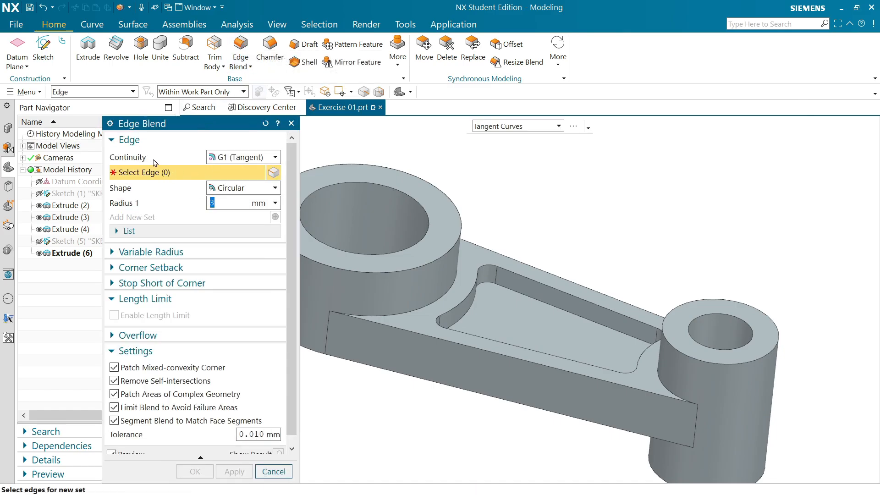
click(275, 160)
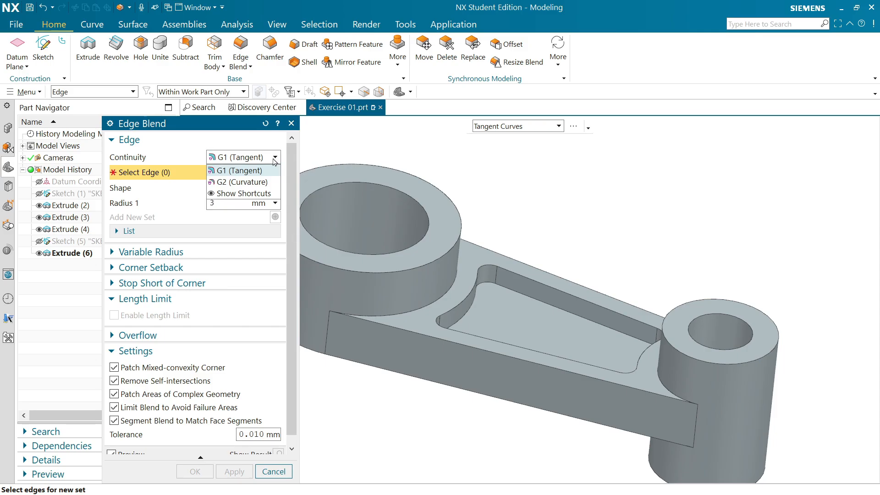
click(249, 158)
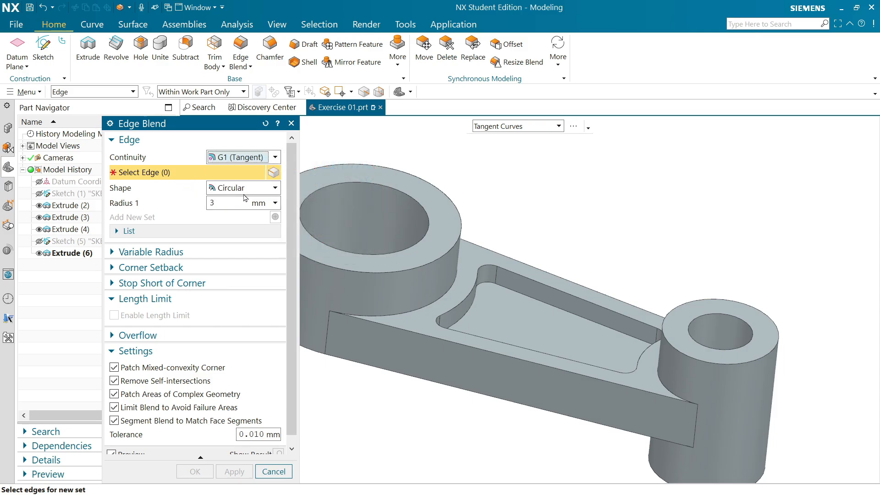
click(275, 188)
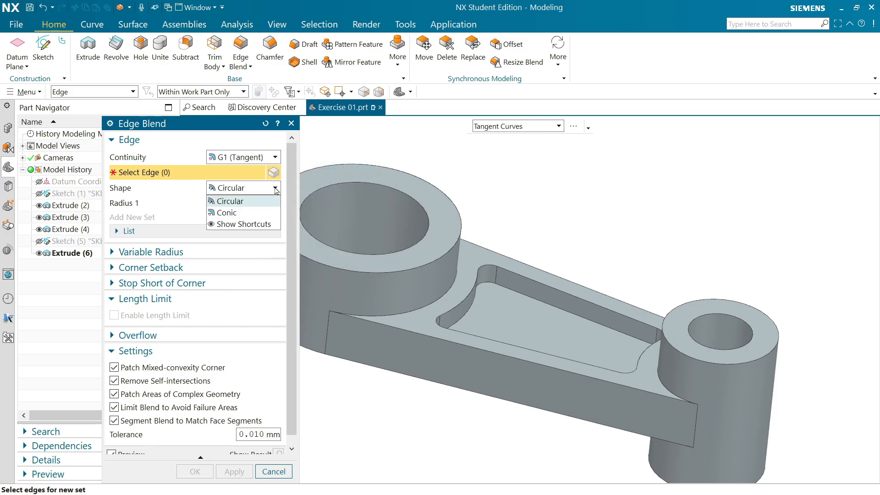
click(232, 201)
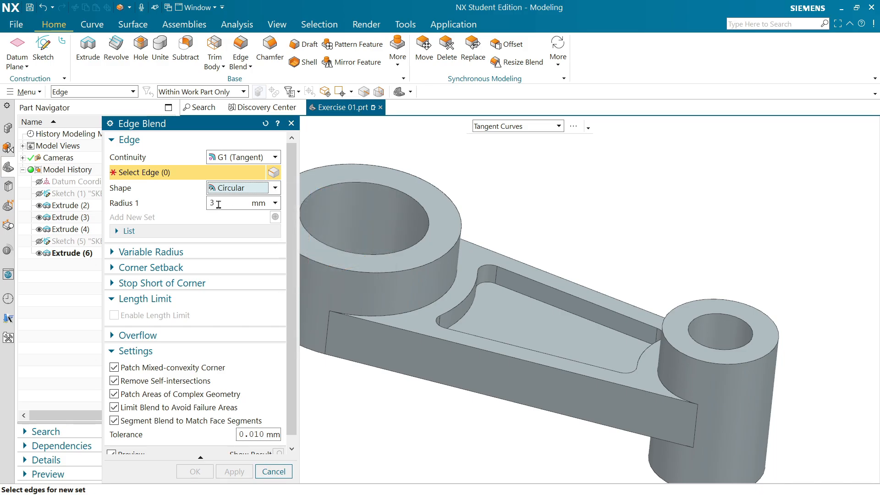
click(437, 297)
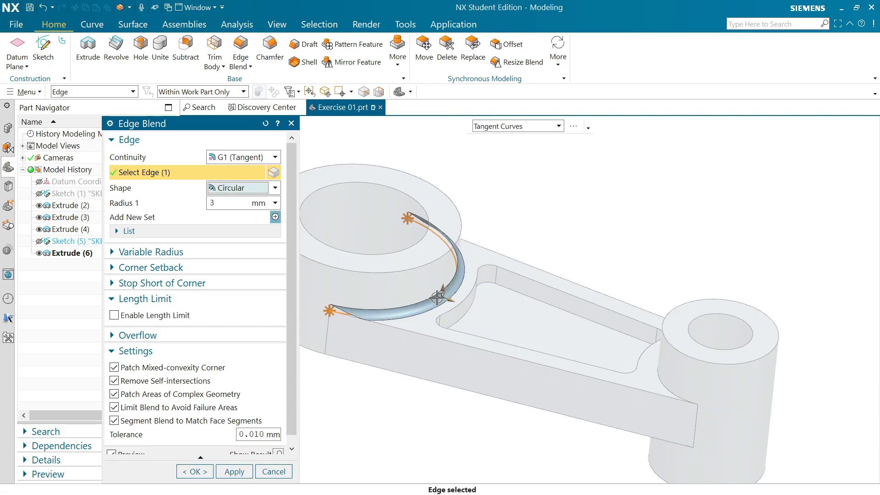
click(658, 375)
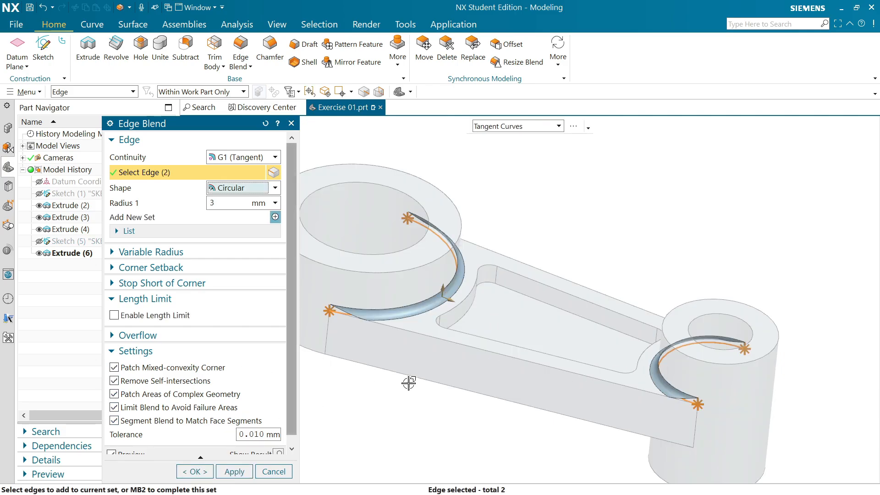
- Add the arc where the arm's underside meets the smaller boss to the edge selection and create the 3 mm edge blend
scroll(291, 367, down, 1)
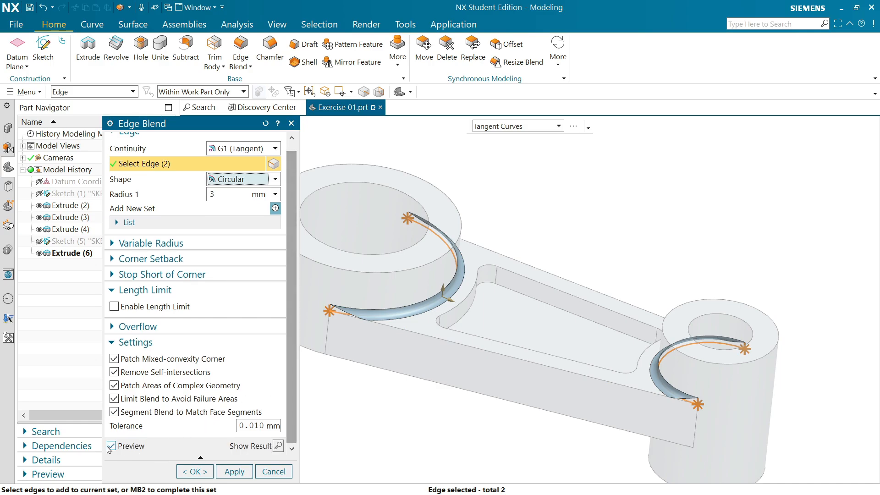
scroll(575, 373, up, 1)
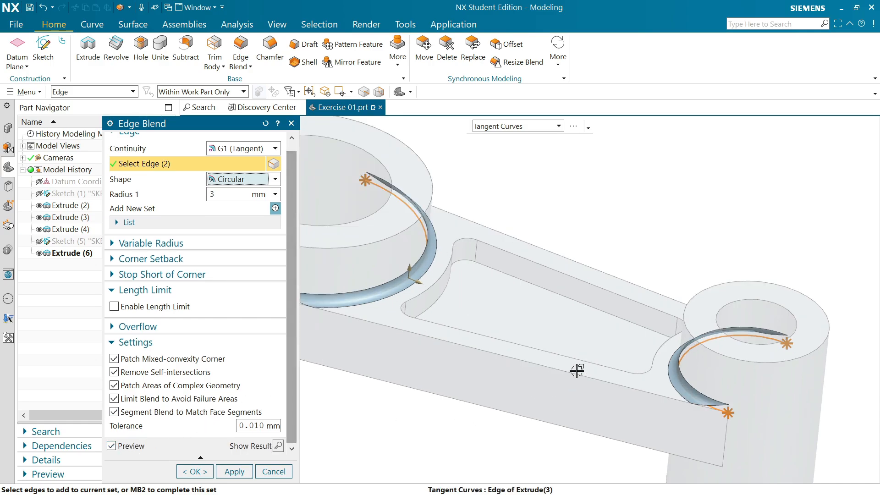
scroll(577, 369, down, 2)
middle_drag(632, 397, 646, 342)
scroll(646, 328, down, 3)
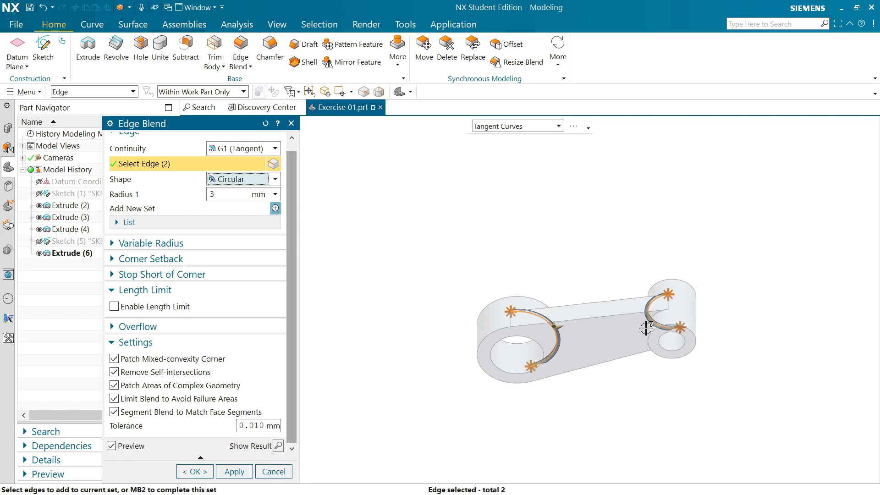
scroll(646, 328, up, 6)
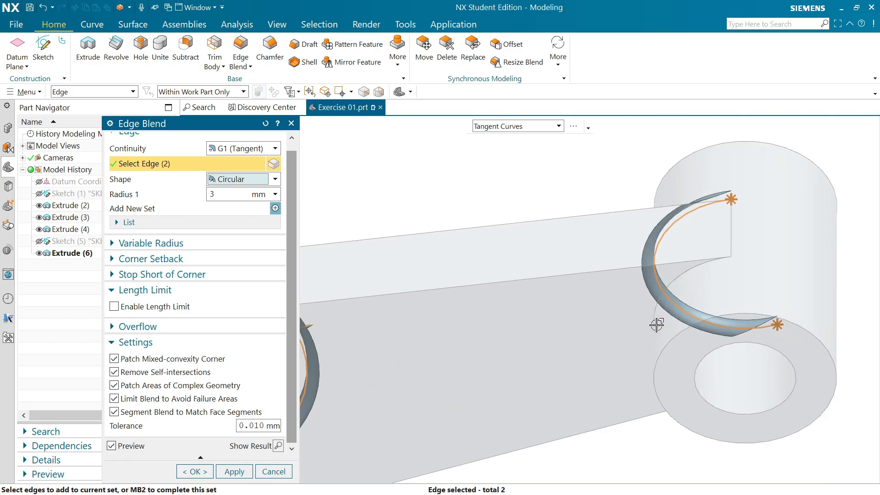
click(654, 320)
scroll(641, 316, down, 3)
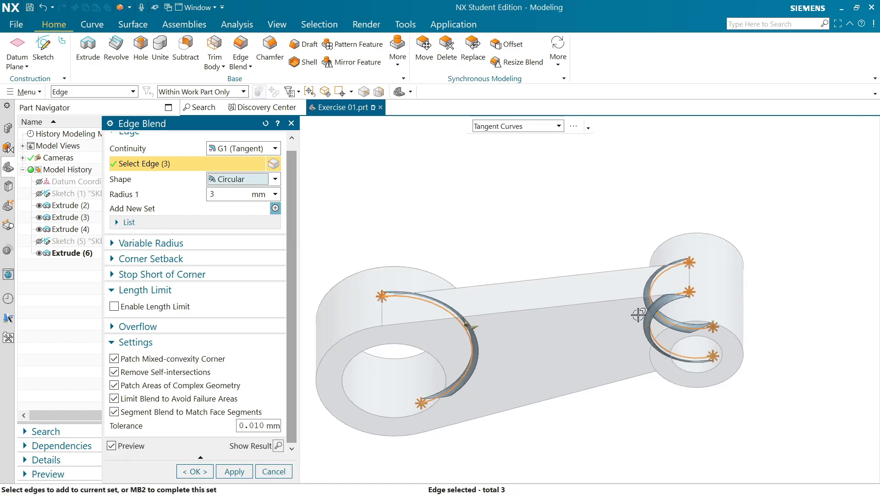
middle_drag(618, 227, 608, 275)
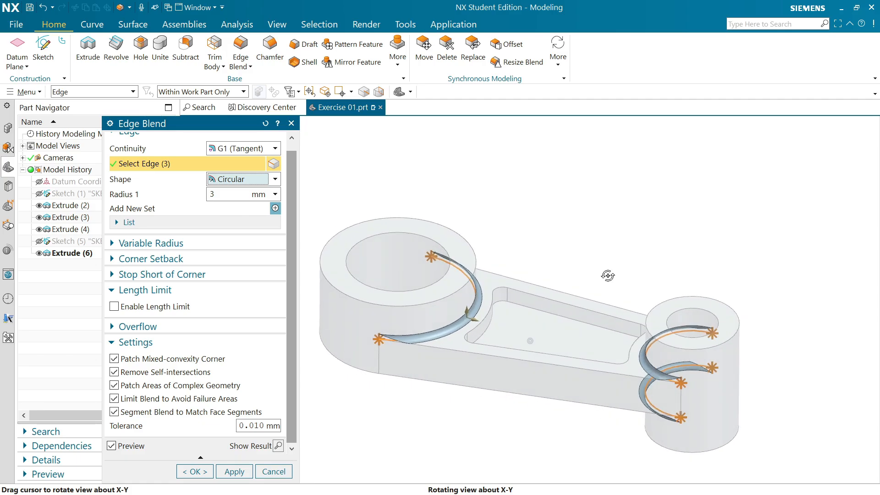
scroll(518, 375, down, 2)
scroll(517, 374, up, 4)
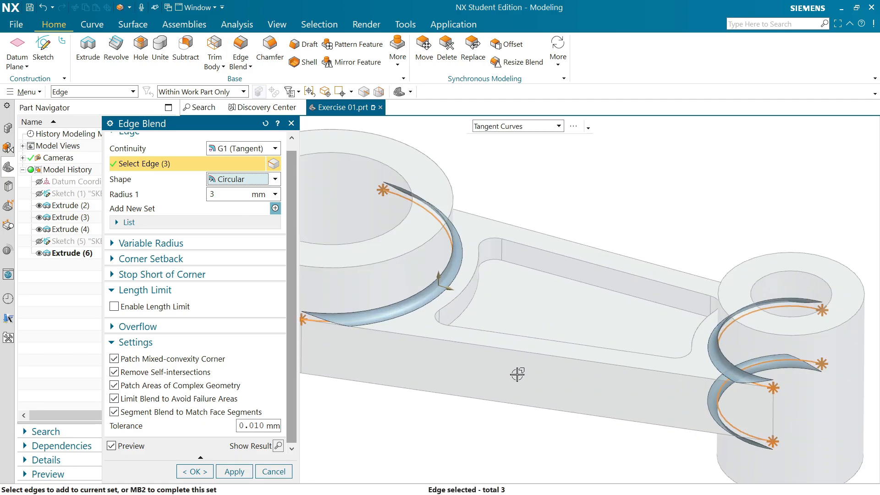
scroll(292, 229, up, 1)
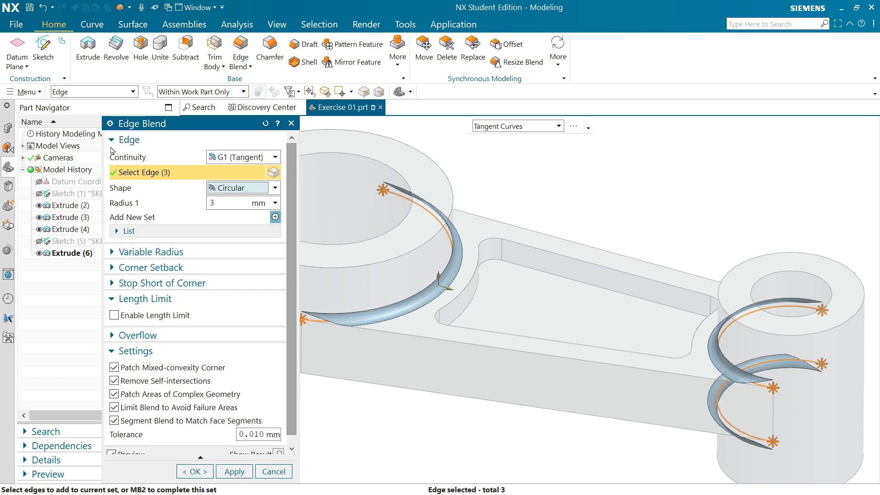
click(205, 476)
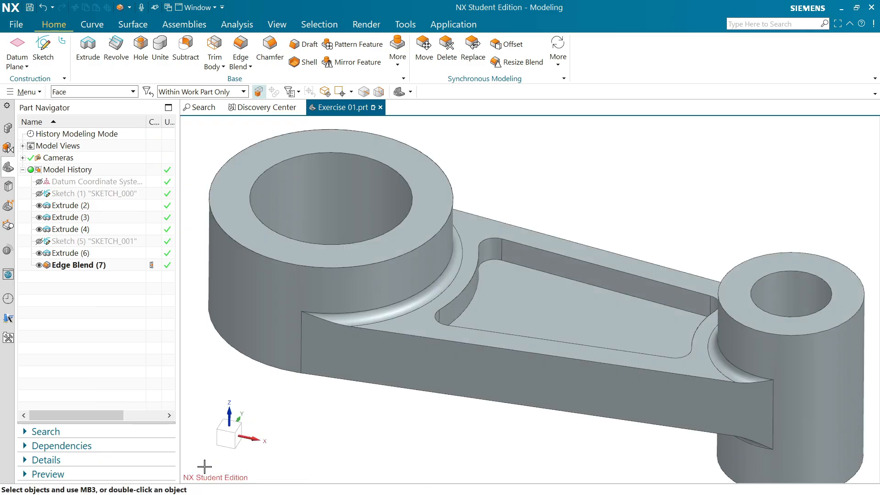
- Chamfer the top outer edges of both bosses and the smaller boss's bottom outer edge with Offset and Angle, 2 mm at 45°
click(270, 48)
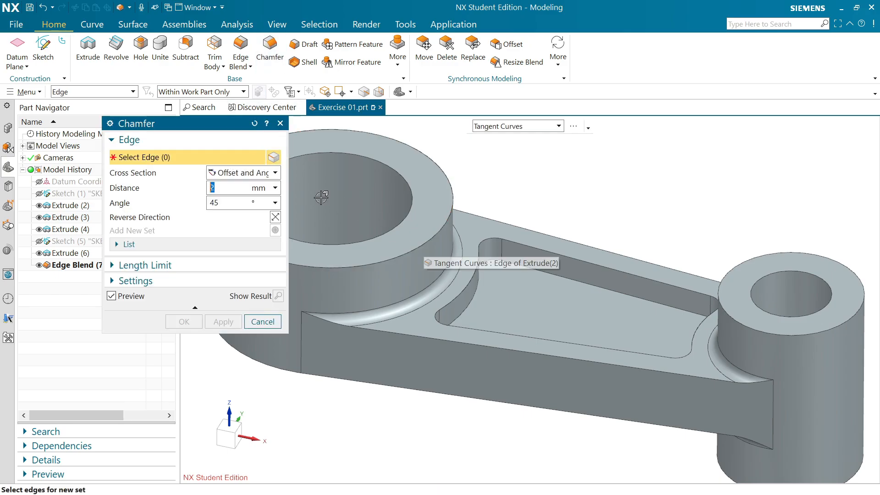
click(275, 173)
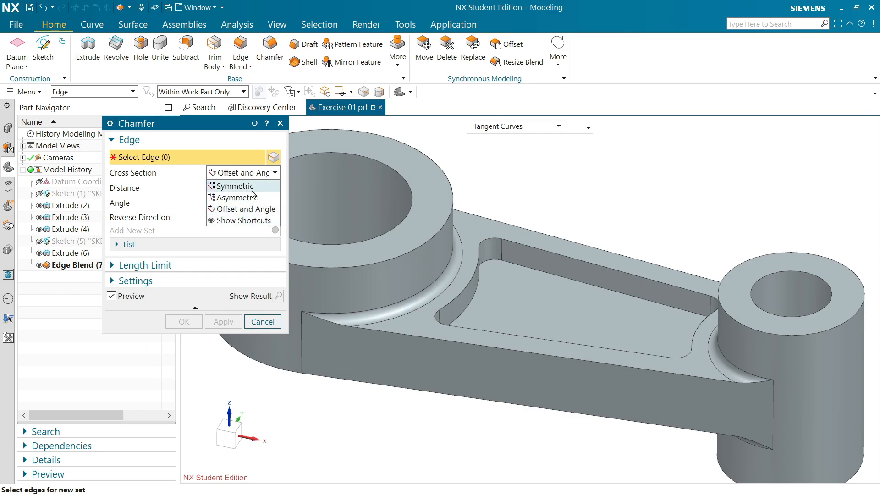
click(274, 174)
double_click(210, 188)
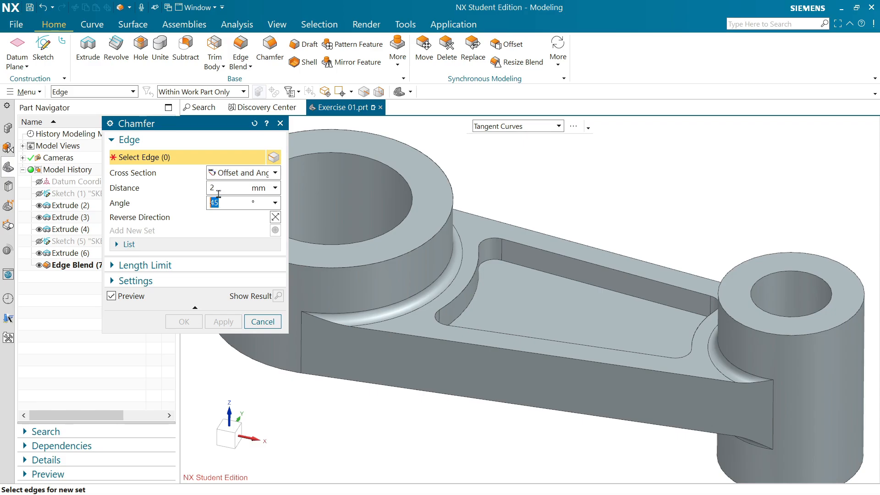
click(427, 238)
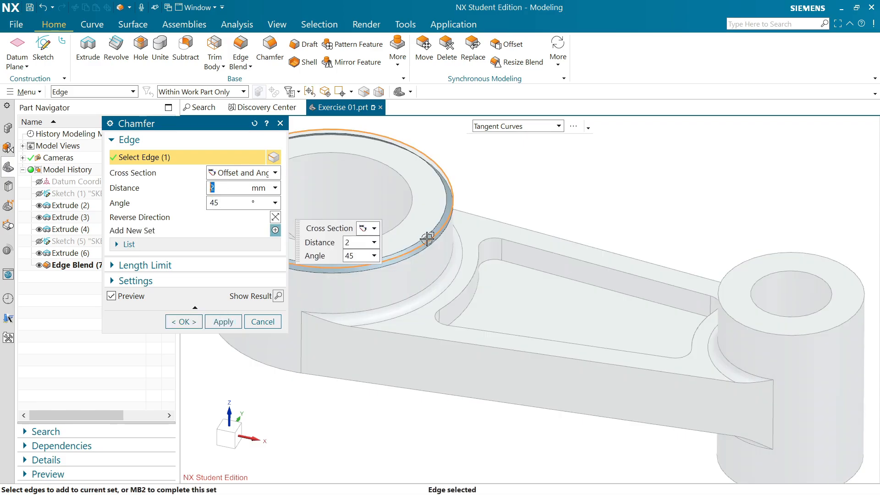
click(720, 302)
click(719, 463)
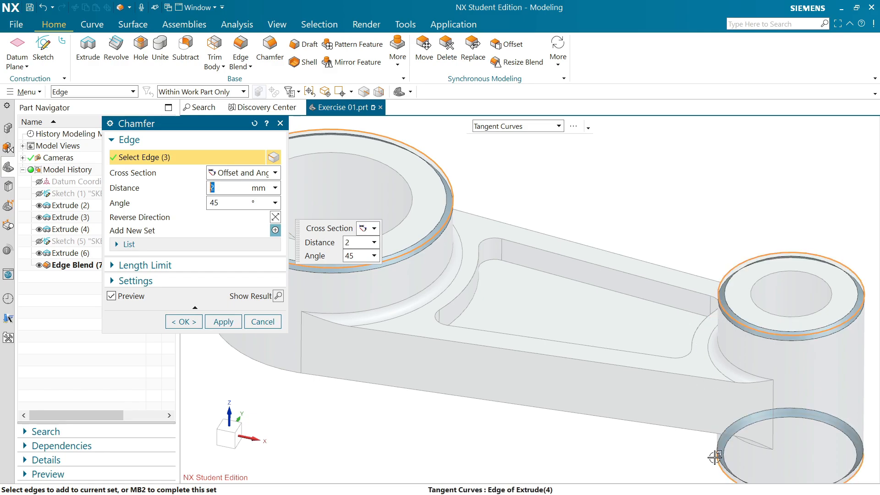
scroll(626, 361, up, 3)
scroll(625, 360, down, 3)
scroll(748, 395, up, 3)
scroll(749, 394, down, 3)
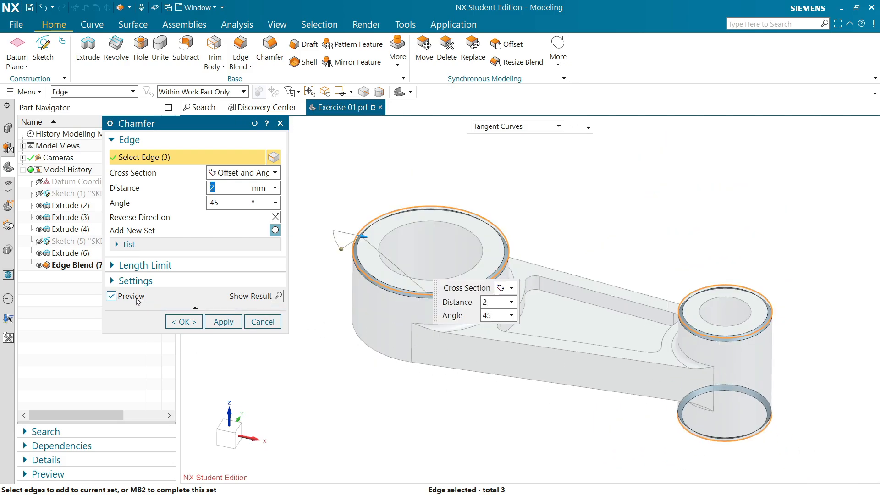
click(183, 321)
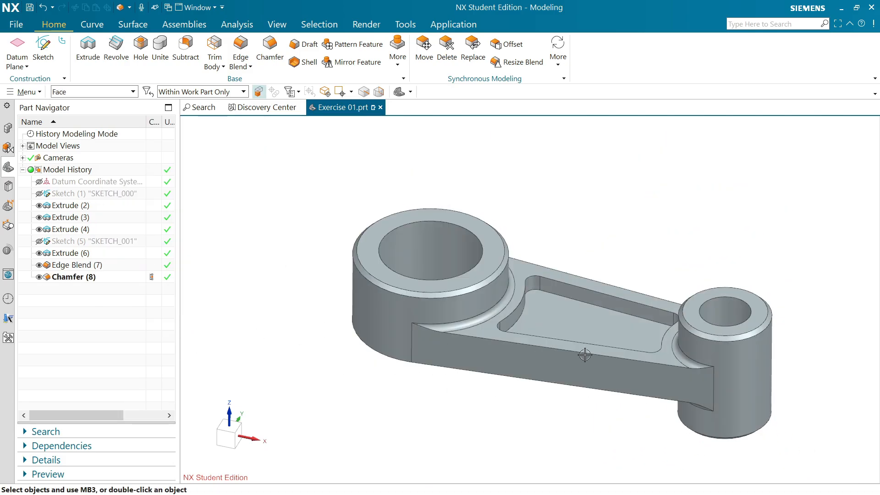
mouse_move(584, 355)
middle_down()
mouse_move(609, 300)
mouse_move(603, 238)
mouse_move(621, 314)
mouse_move(575, 338)
mouse_move(583, 346)
mouse_move(582, 335)
mouse_move(581, 348)
mouse_move(580, 340)
middle_up()
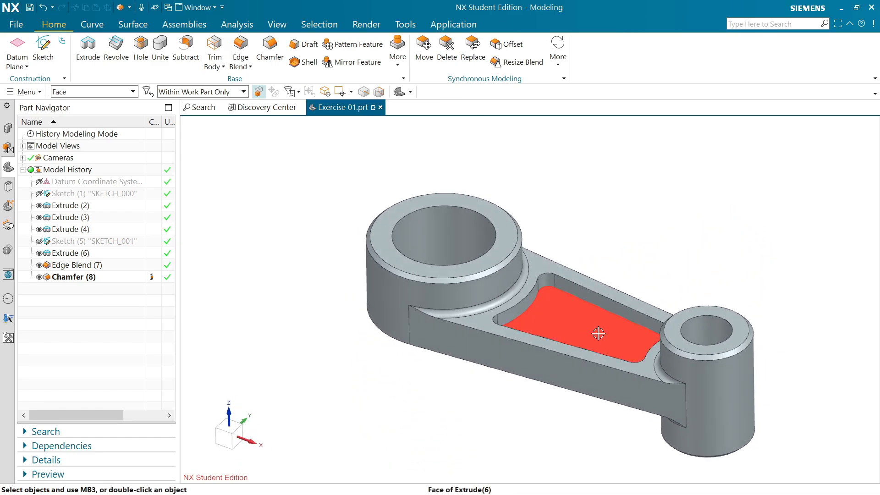
scroll(598, 333, down, 2)
scroll(598, 333, up, 2)
scroll(641, 355, down, 2)
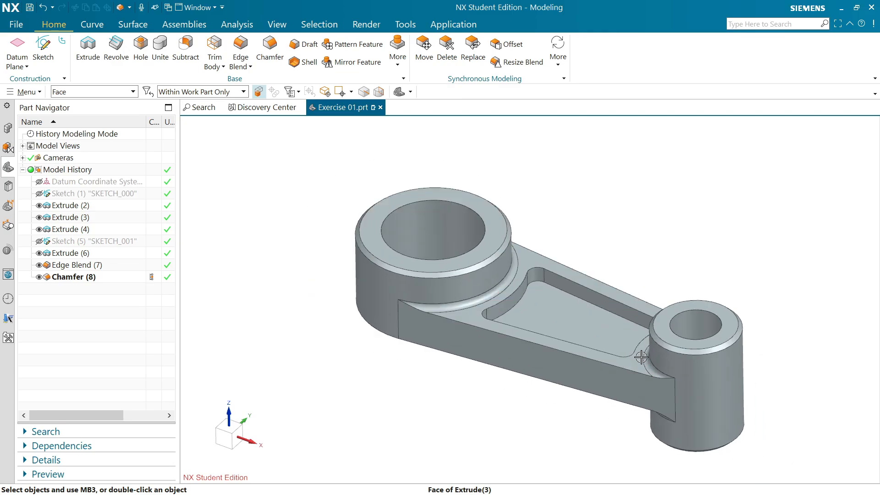
scroll(793, 318, up, 1)
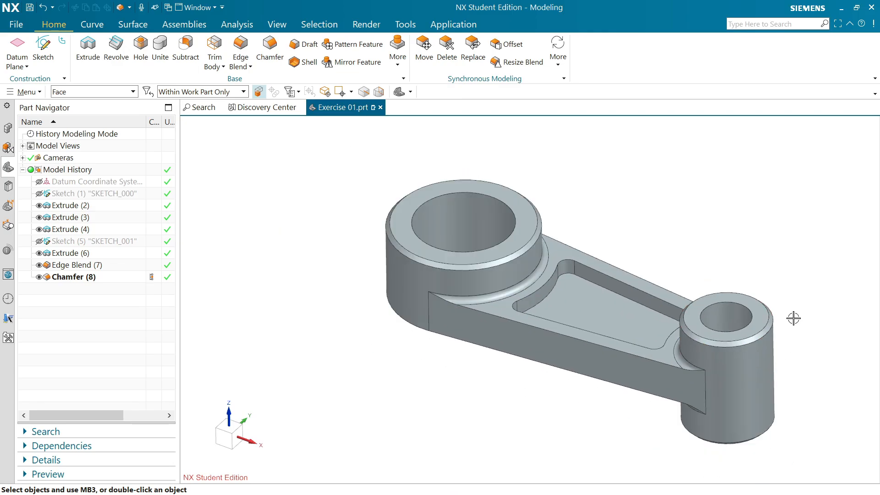
scroll(795, 304, down, 1)
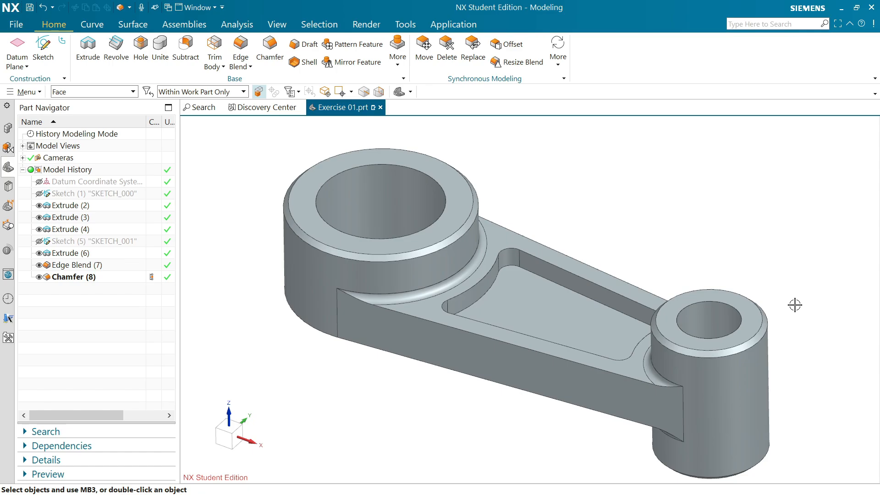